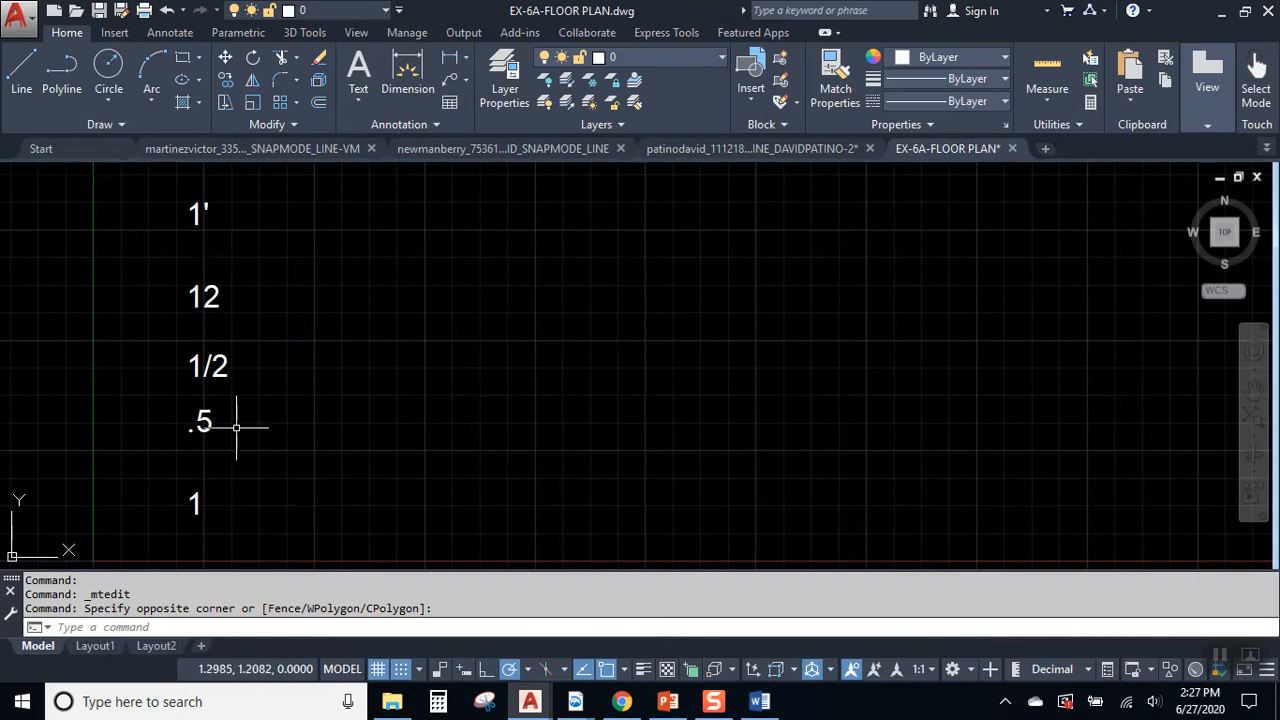
{"action": "left_click", "coordinate": [146, 335]}
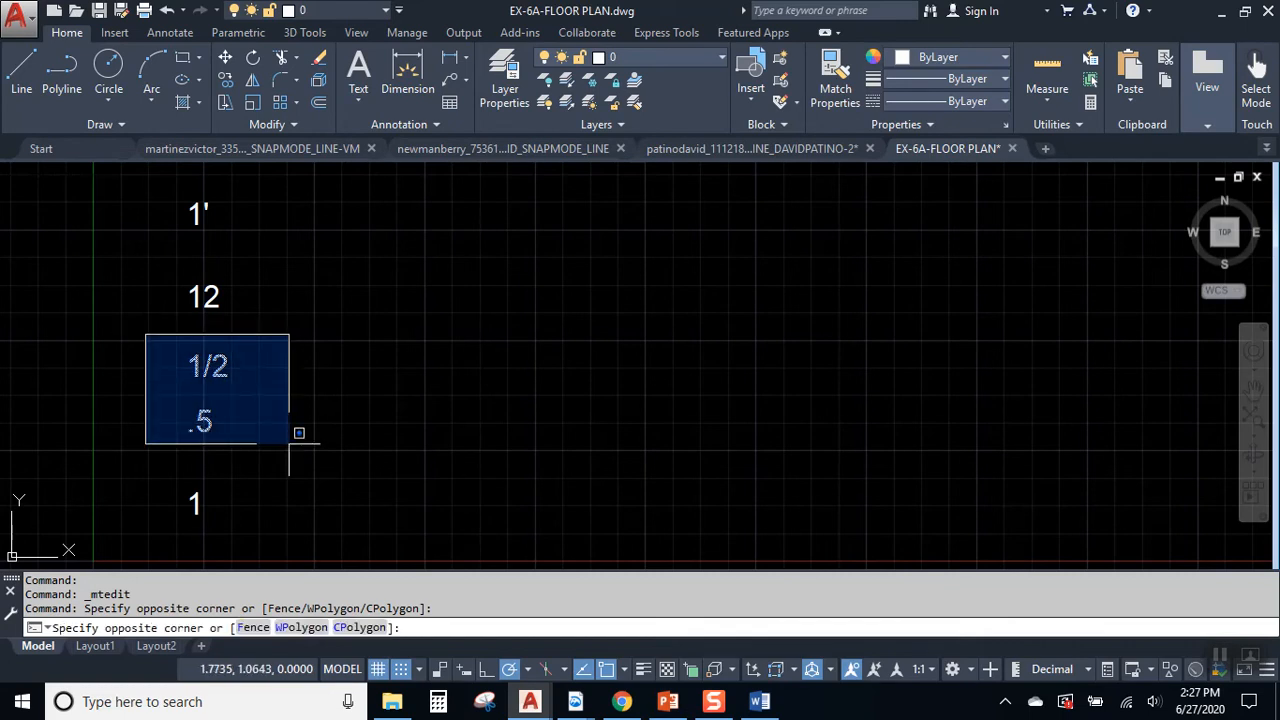
{"action": "left_click", "coordinate": [200, 362]}
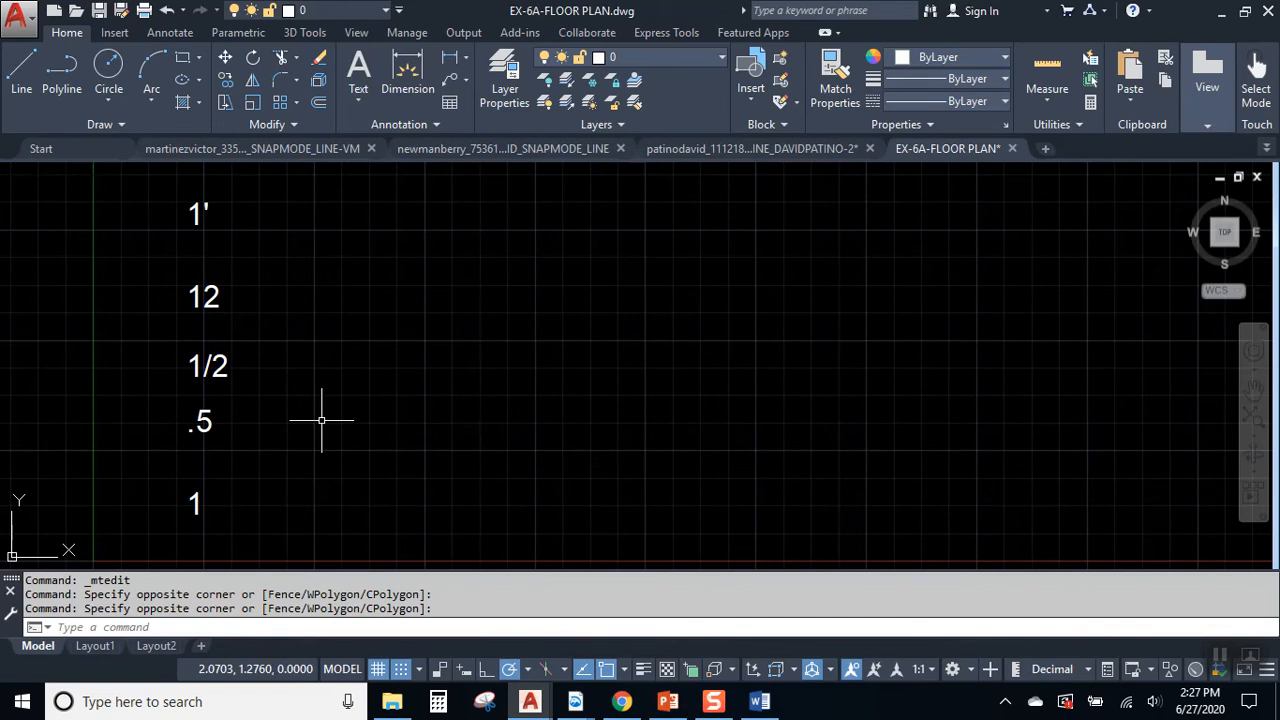
Draw a horizontal line 1 unit long extending rightward beside the "1" label.
{"action": "left_click", "coordinate": [21, 72]}
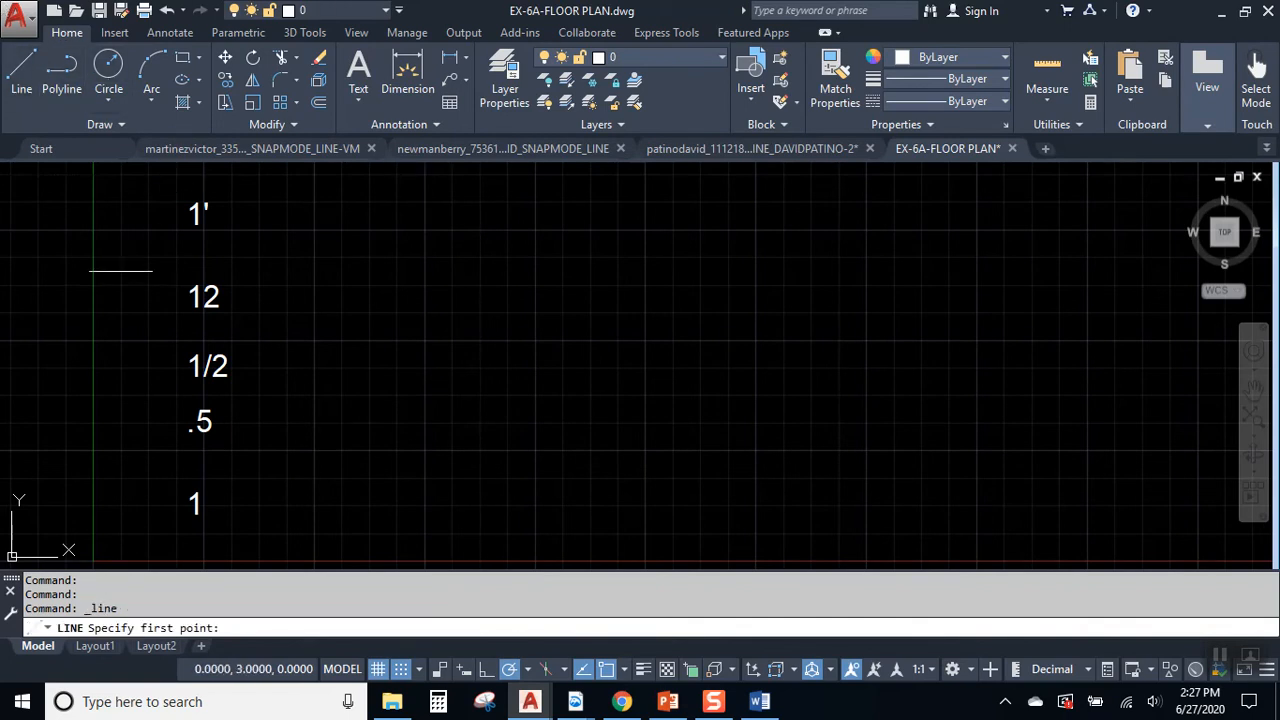
{"action": "left_click", "coordinate": [259, 505]}
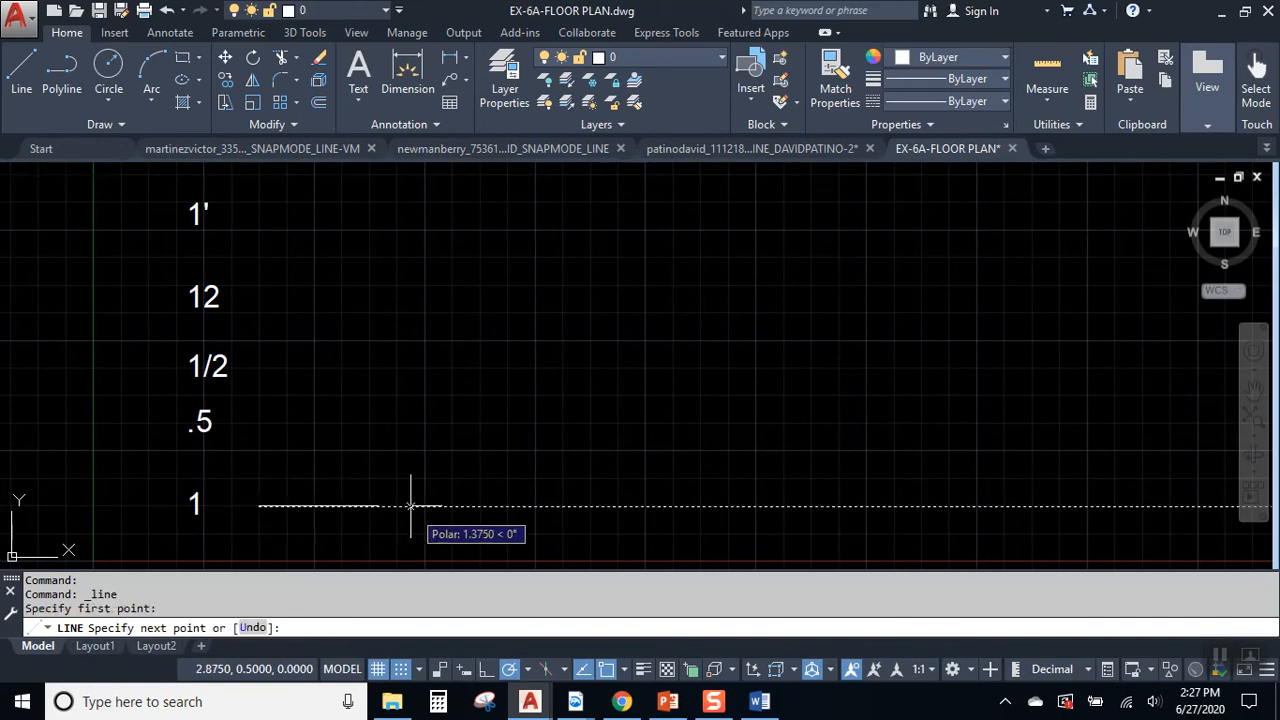
{"action": "type", "text": "1"}
{"action": "key", "text": "Return"}
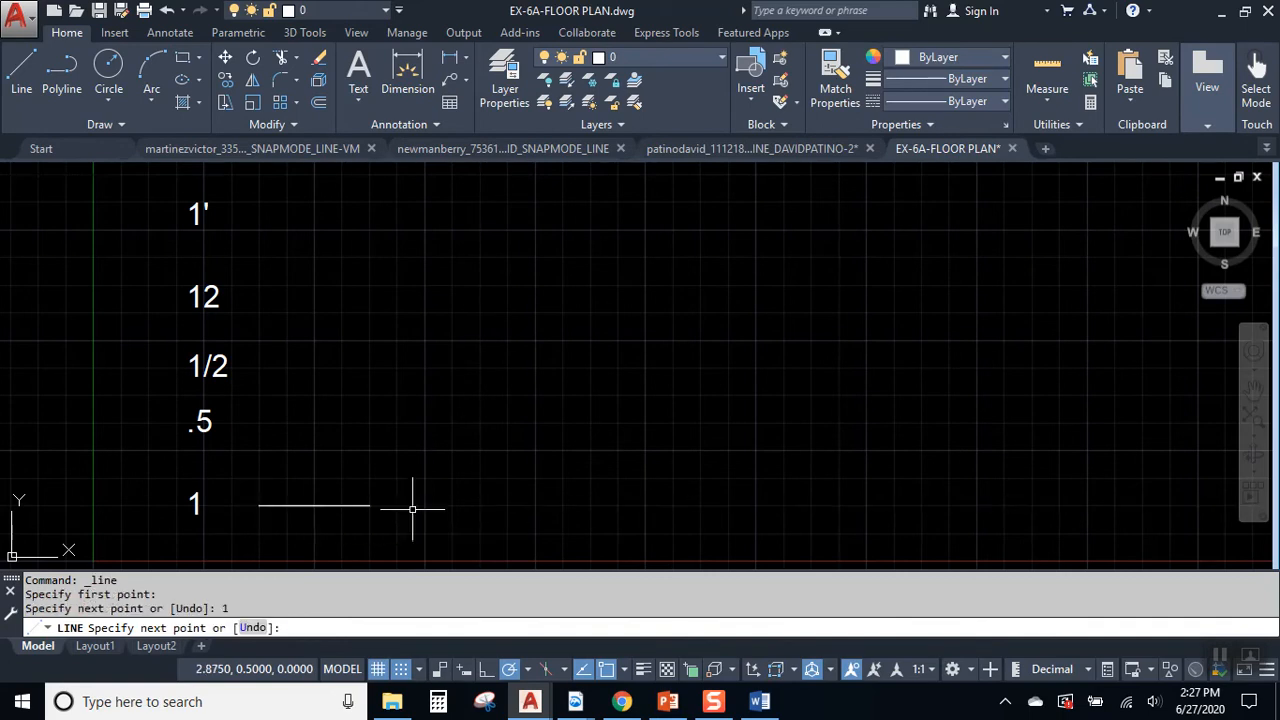
{"action": "key", "text": "Return"}
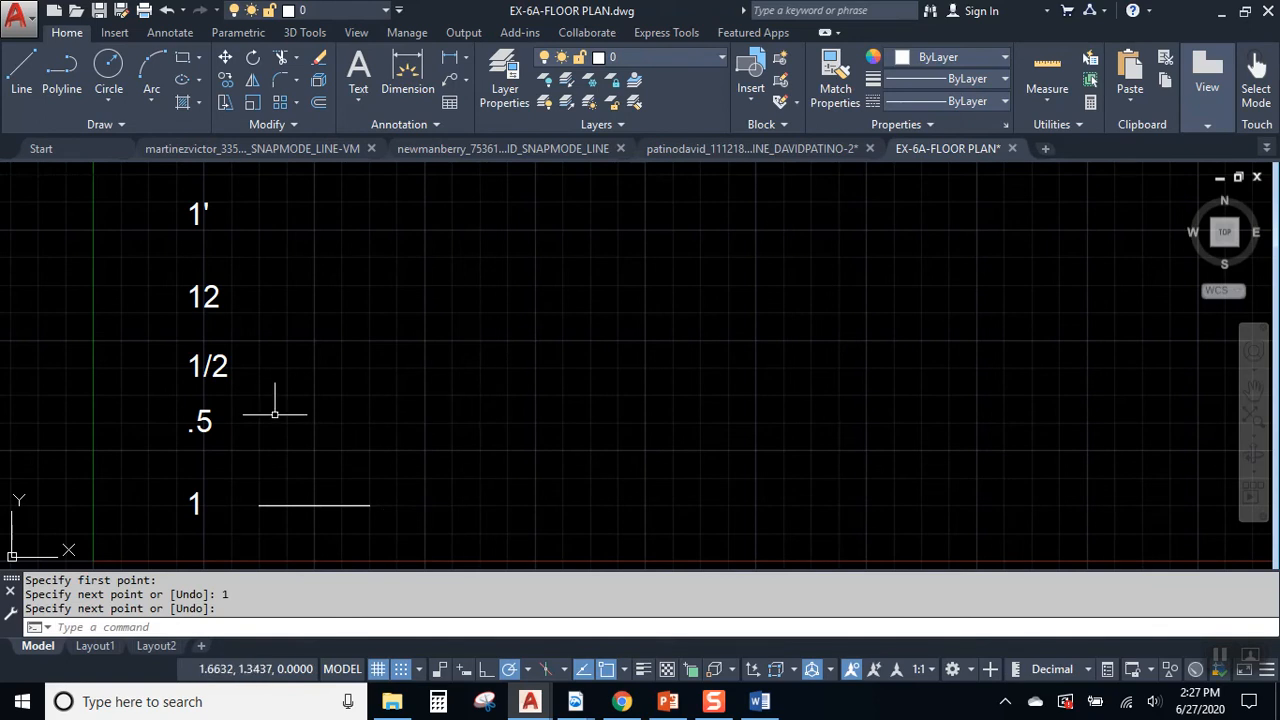
Draw a horizontal line .5 units long beside the ".5" label, aligned with the start of the line below.
{"action": "key", "text": "Return"}
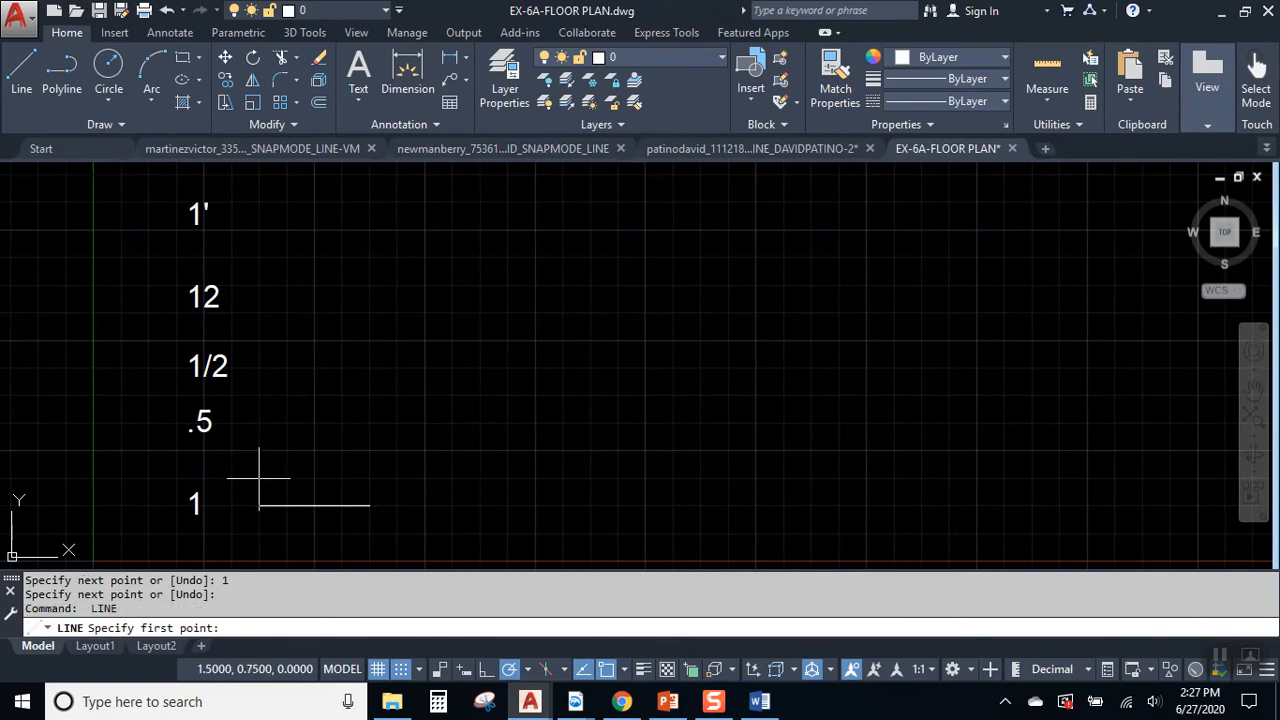
{"action": "left_click", "coordinate": [259, 422]}
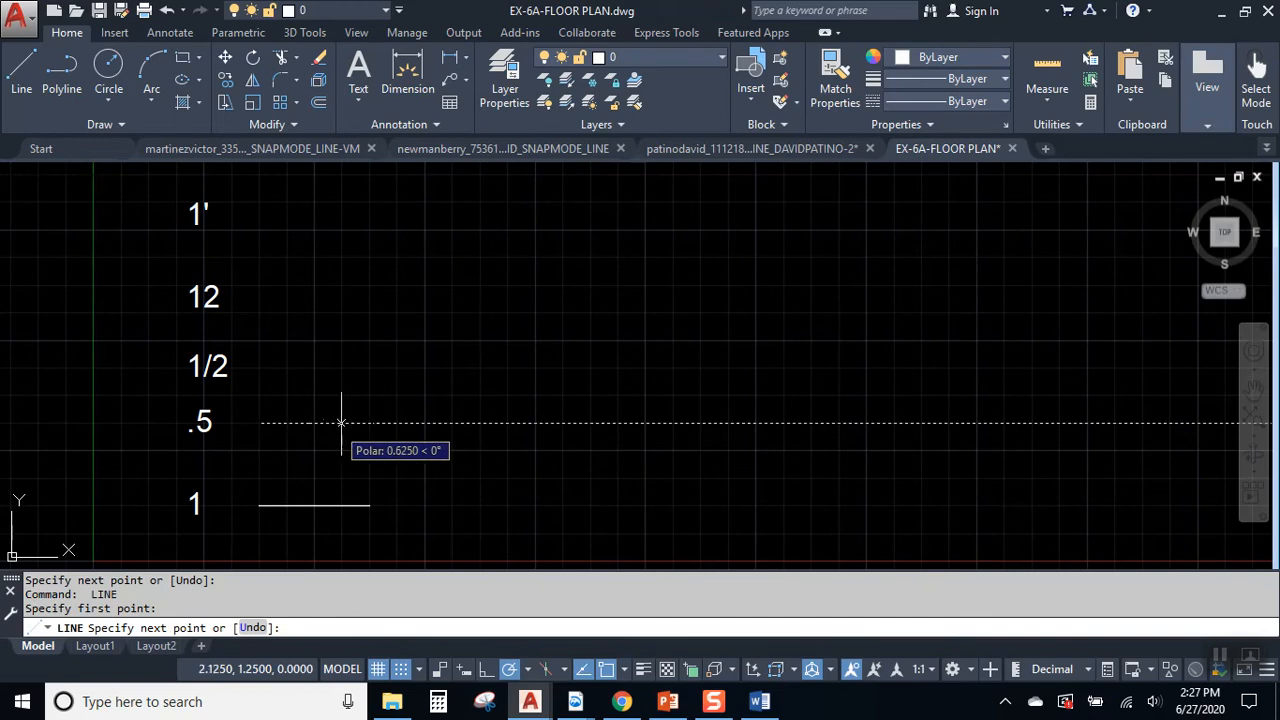
{"action": "type", "text": ".5"}
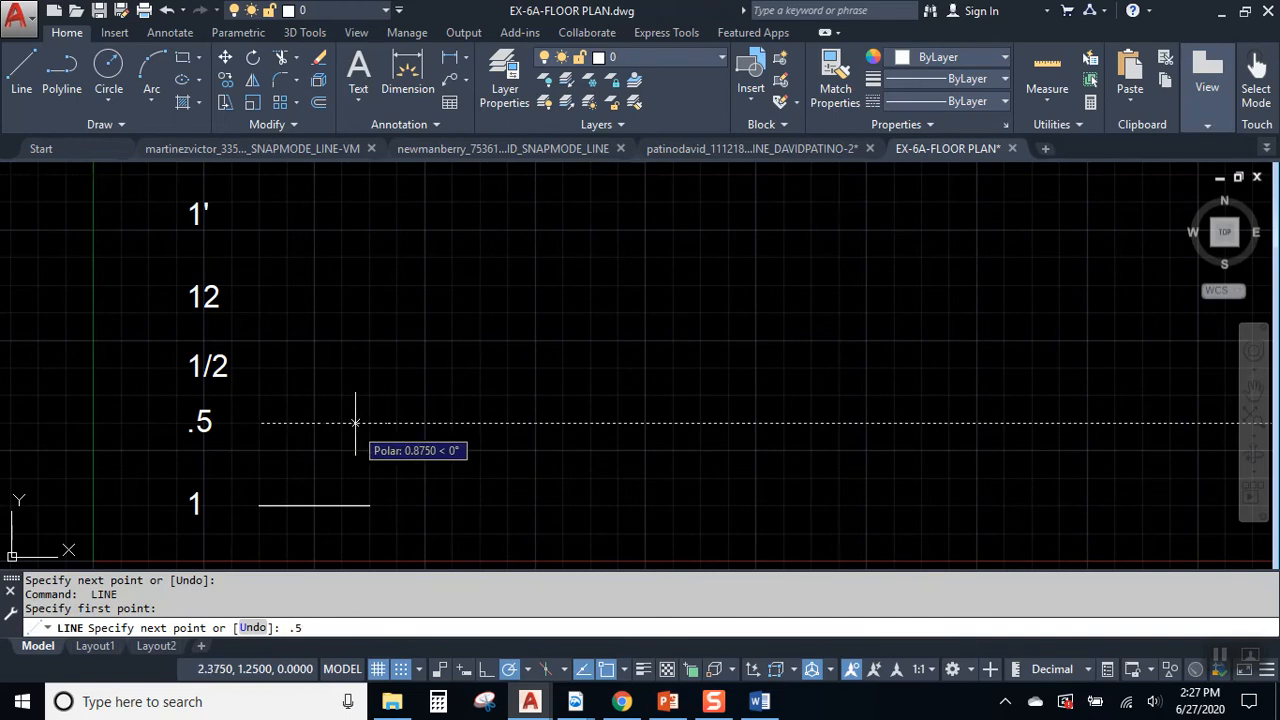
{"action": "key", "text": "Return"}
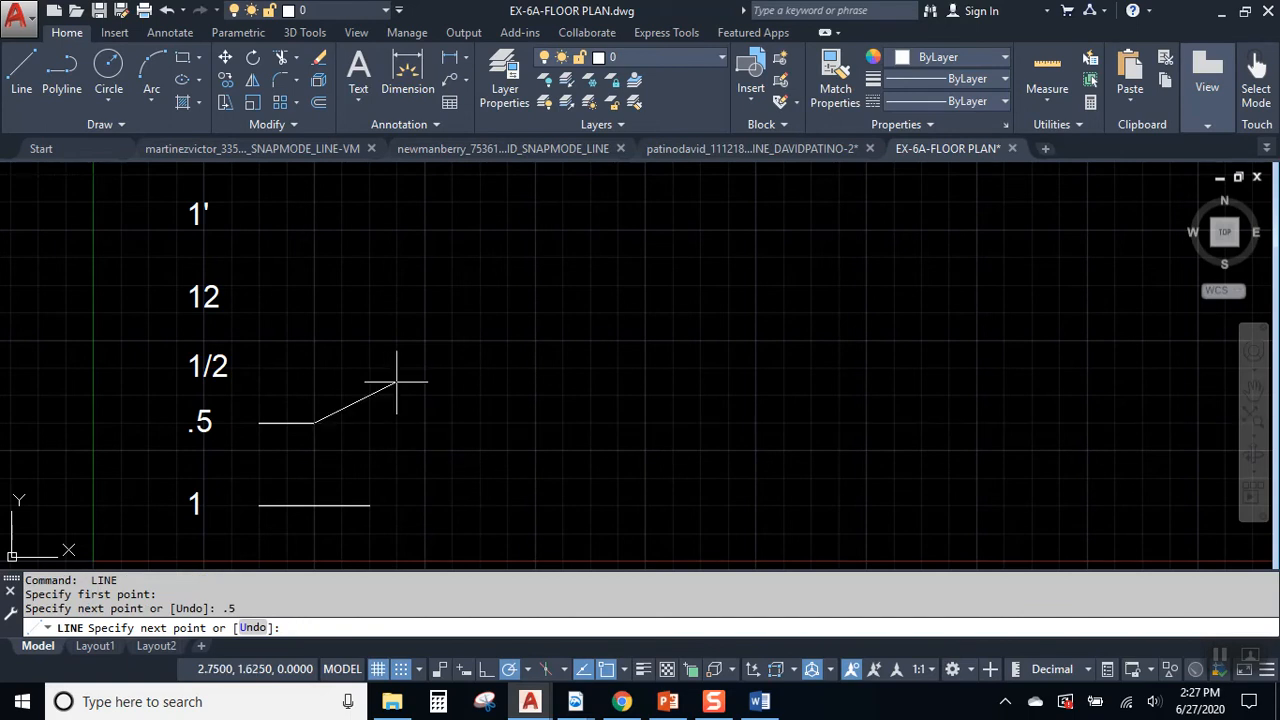
{"action": "key", "text": "Return"}
Draw a horizontal line beside the "1/2" label with its length entered as the fraction 1/2.
{"action": "key", "text": "Return"}
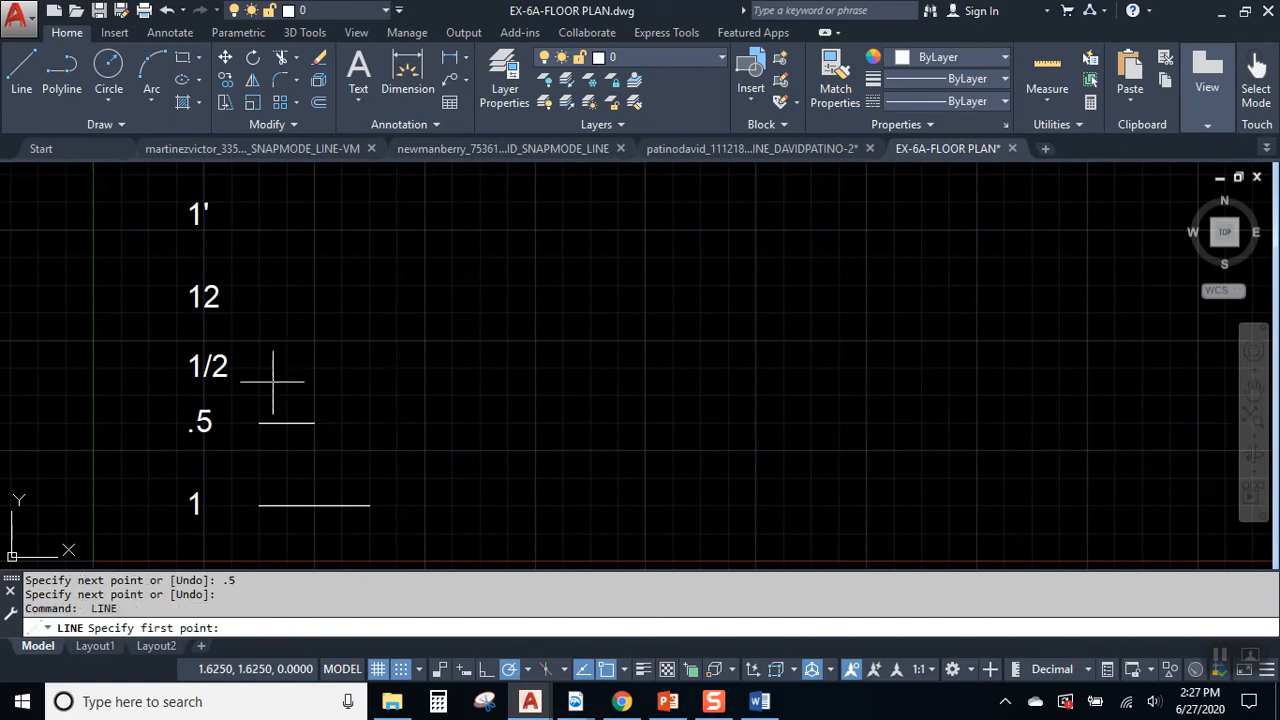
{"action": "left_click", "coordinate": [259, 367]}
{"action": "type", "text": "1/2"}
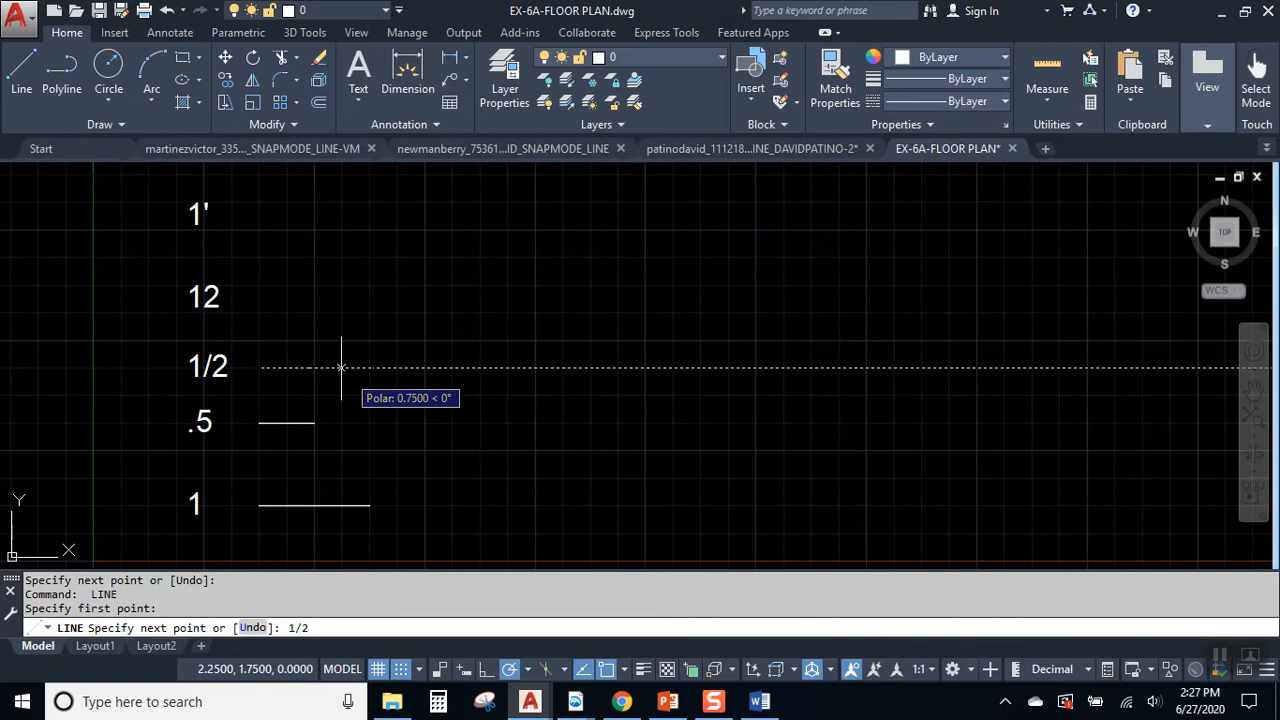
{"action": "key", "text": "Return"}
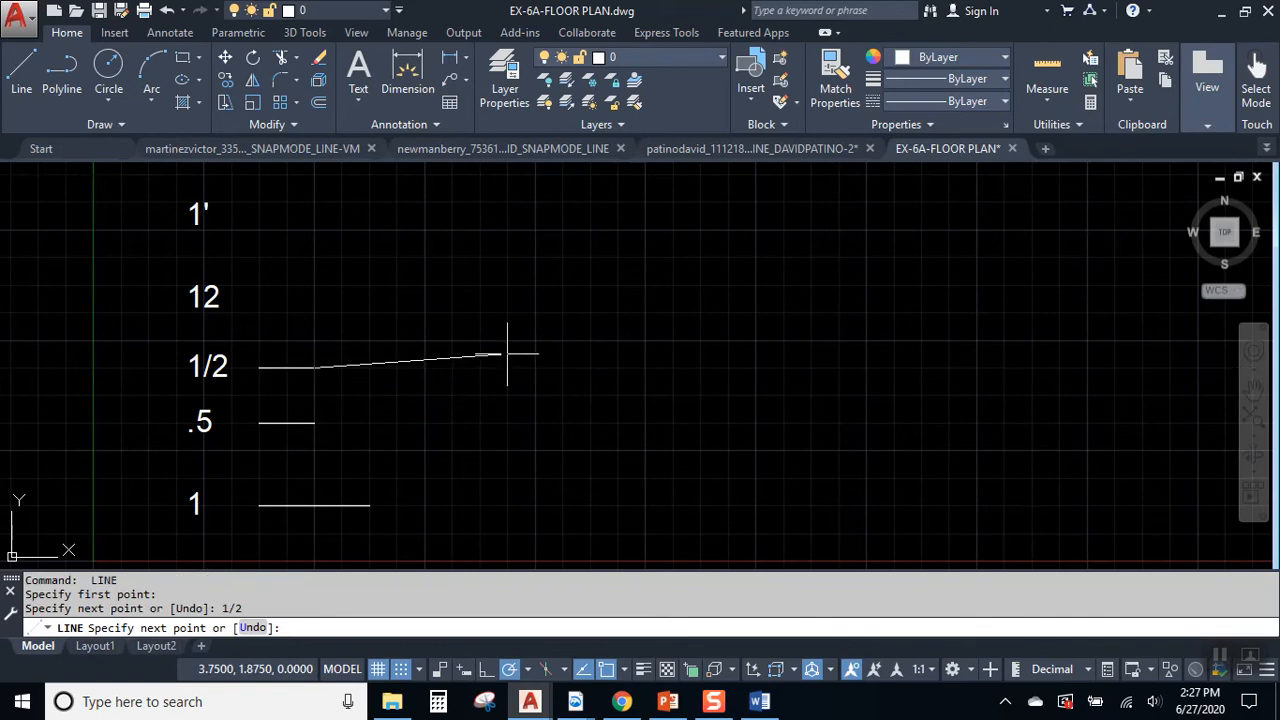
{"action": "key", "text": "Return"}
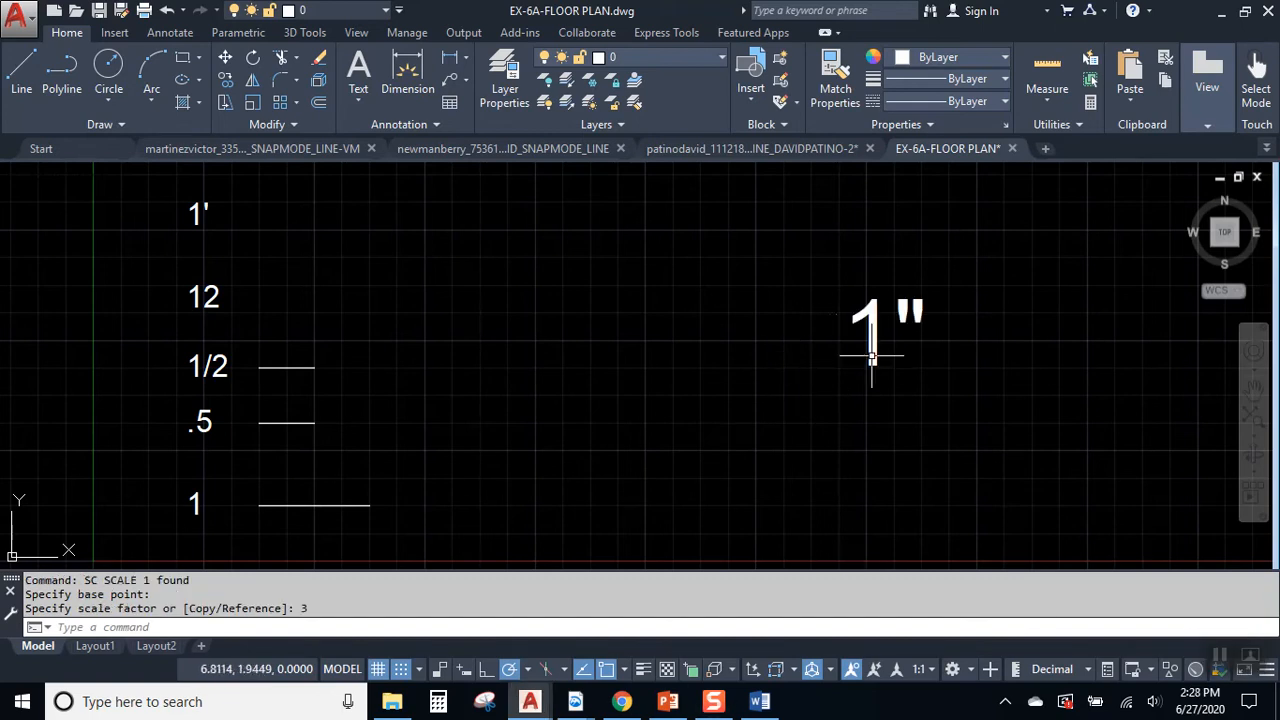
{"action": "left_click", "coordinate": [884, 279]}
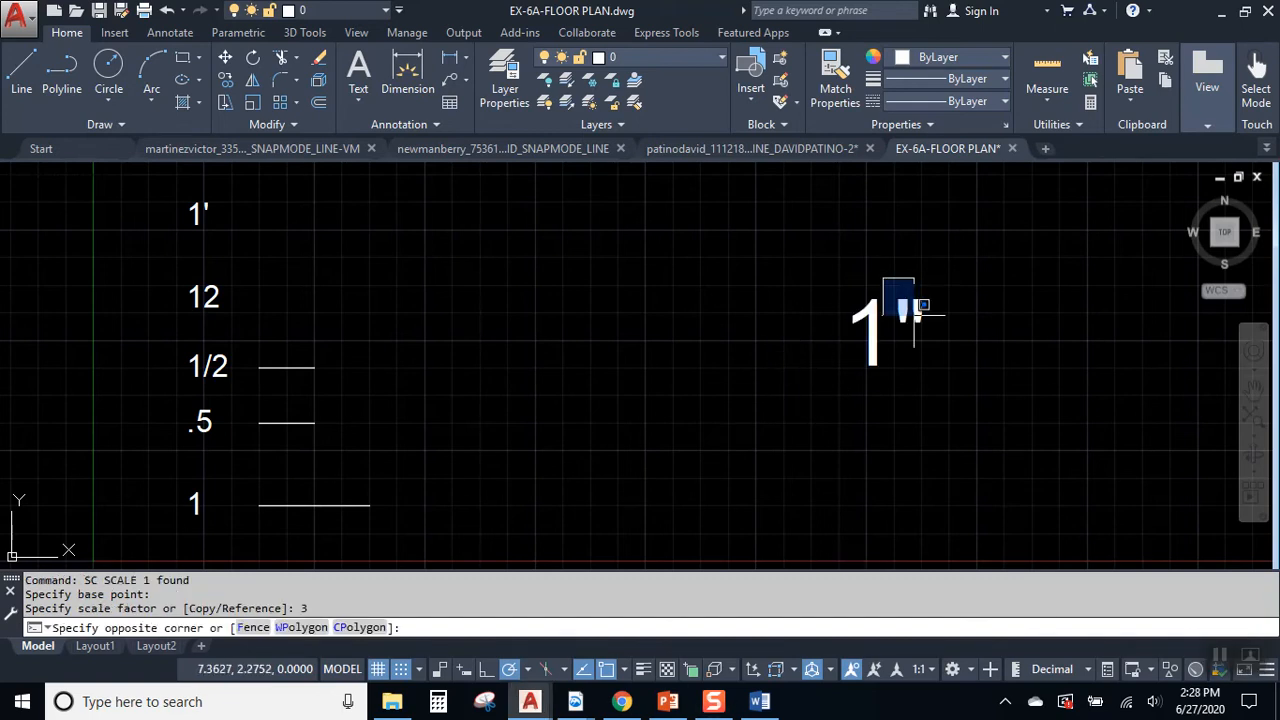
{"action": "left_click", "coordinate": [960, 341]}
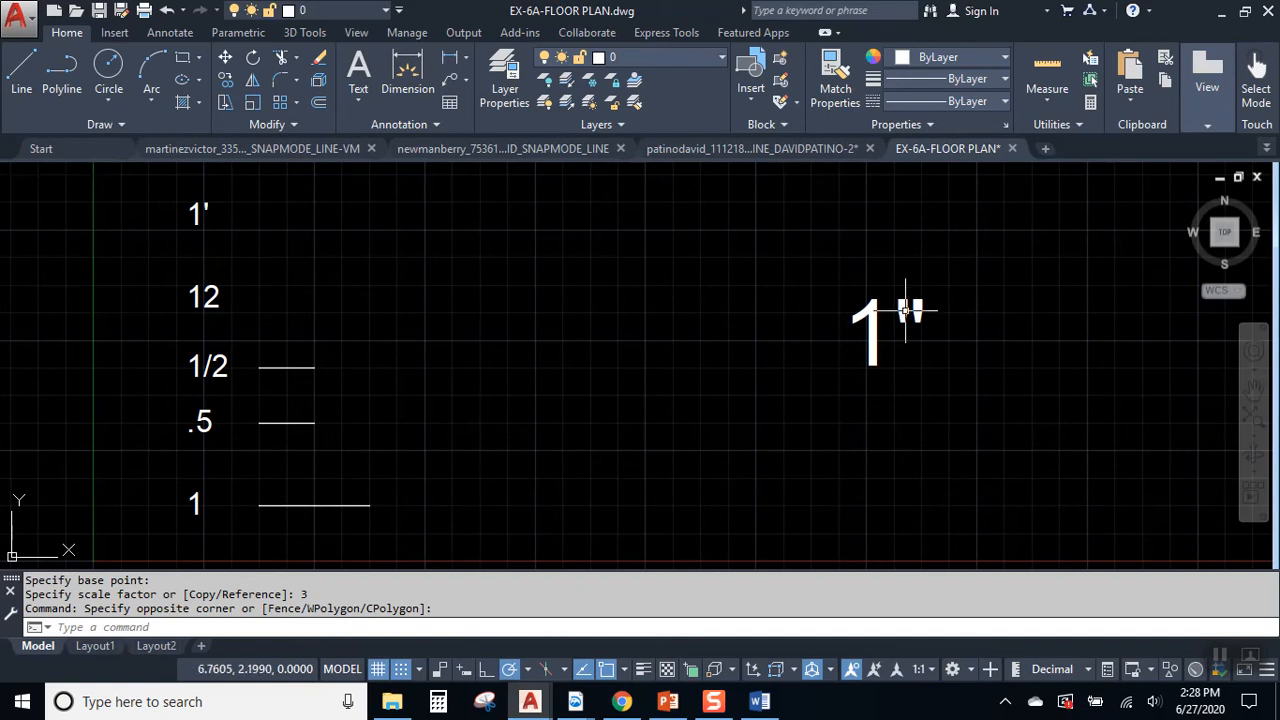
{"action": "left_click", "coordinate": [883, 279]}
{"action": "left_click", "coordinate": [971, 339]}
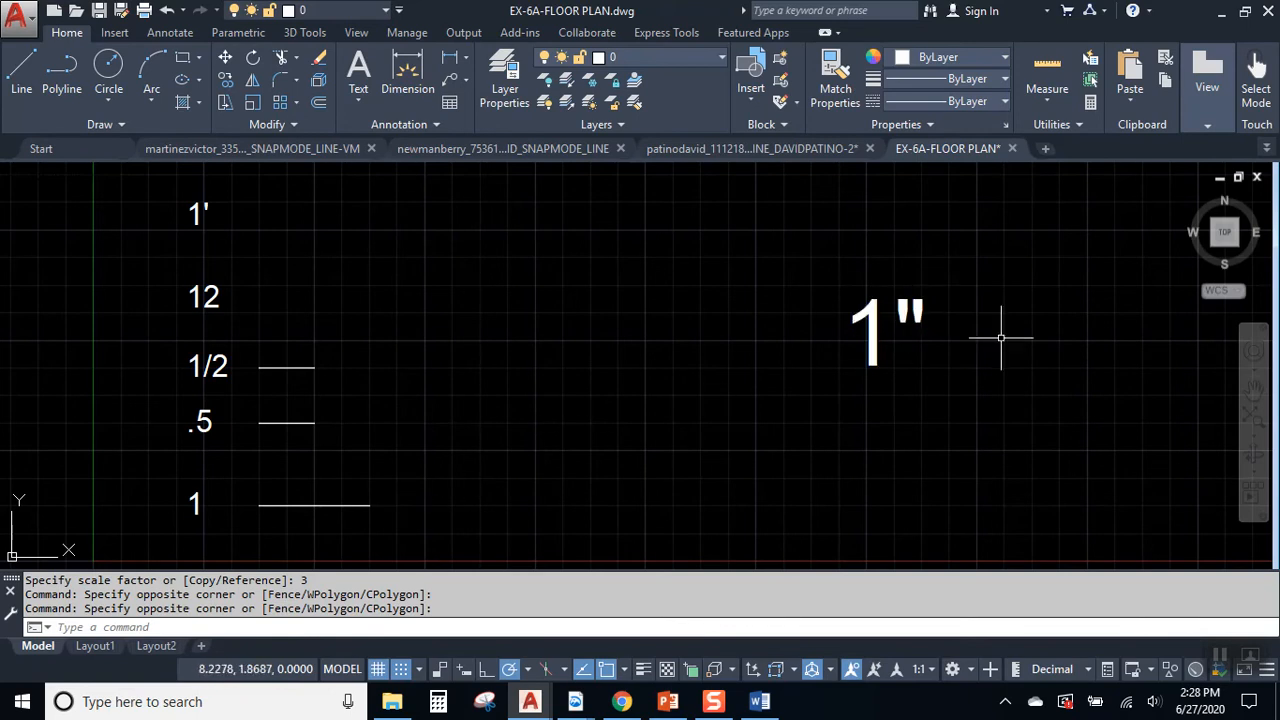
{"action": "left_click", "coordinate": [960, 290]}
{"action": "left_click", "coordinate": [830, 392]}
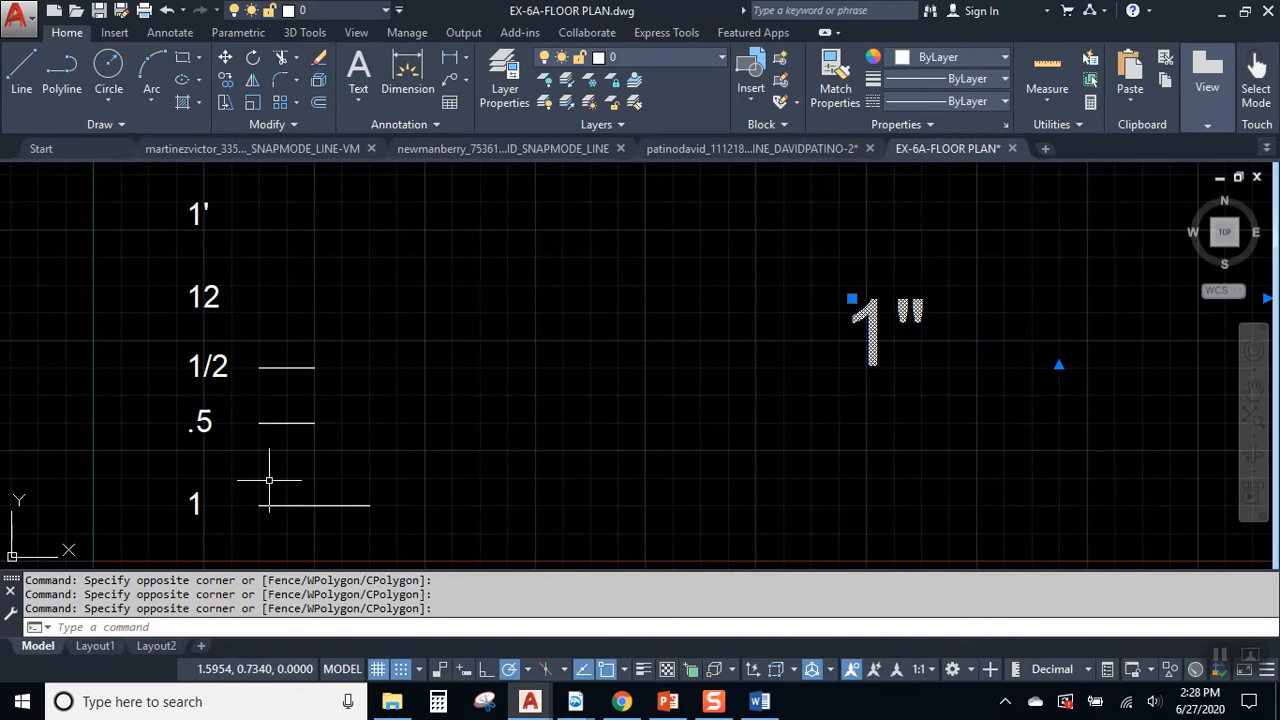
{"action": "key", "text": "Escape"}
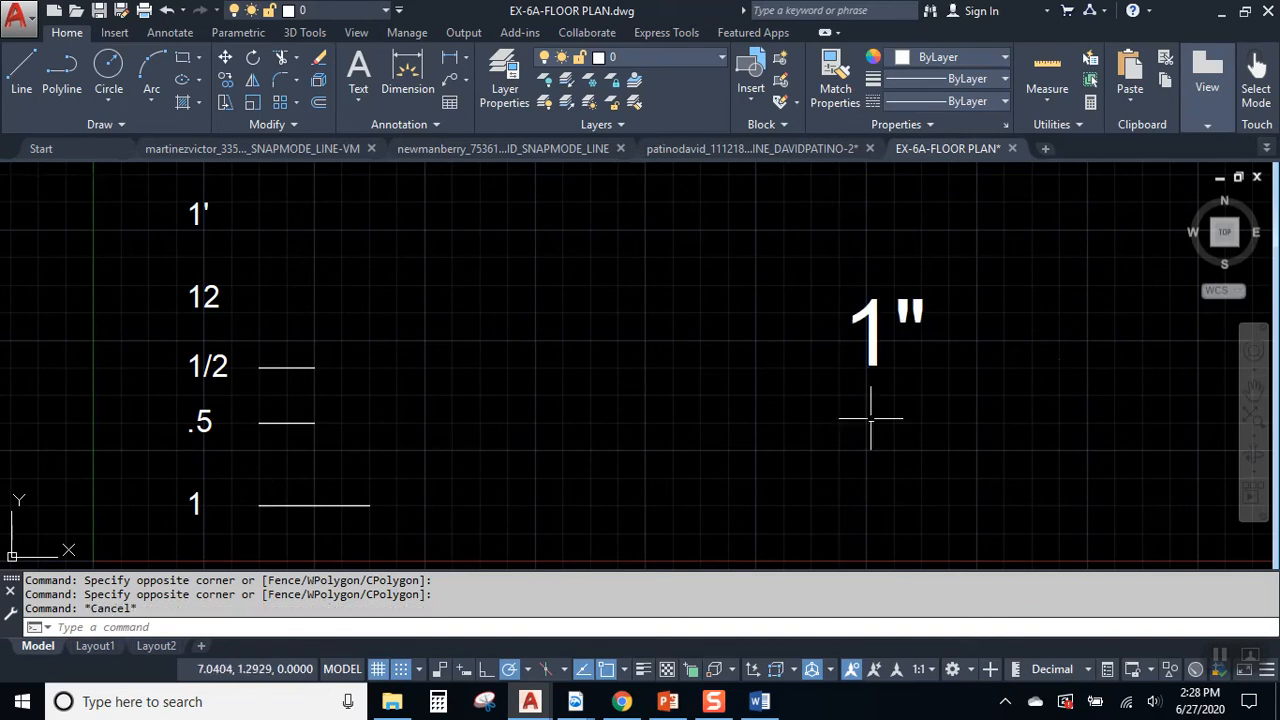
{"action": "left_click", "coordinate": [906, 336]}
{"action": "double_click", "coordinate": [894, 343]}
{"action": "left_click", "coordinate": [920, 490]}
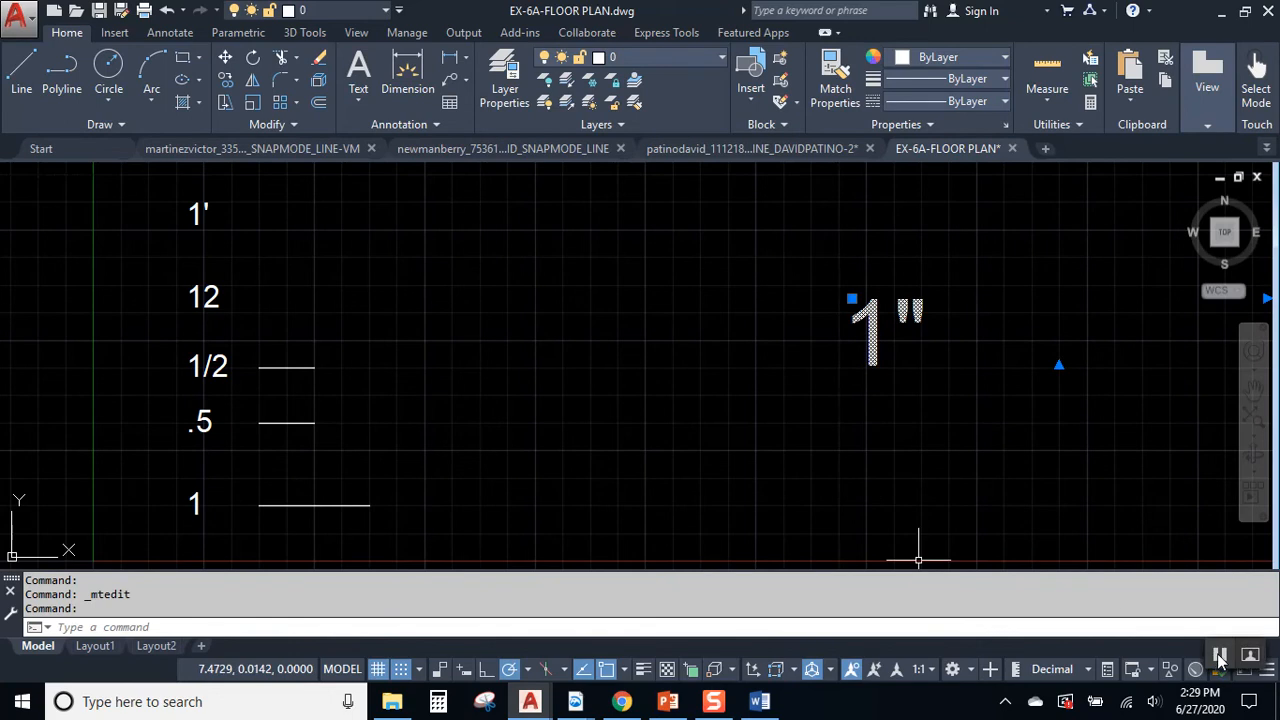
{"action": "left_click", "coordinate": [1220, 656]}
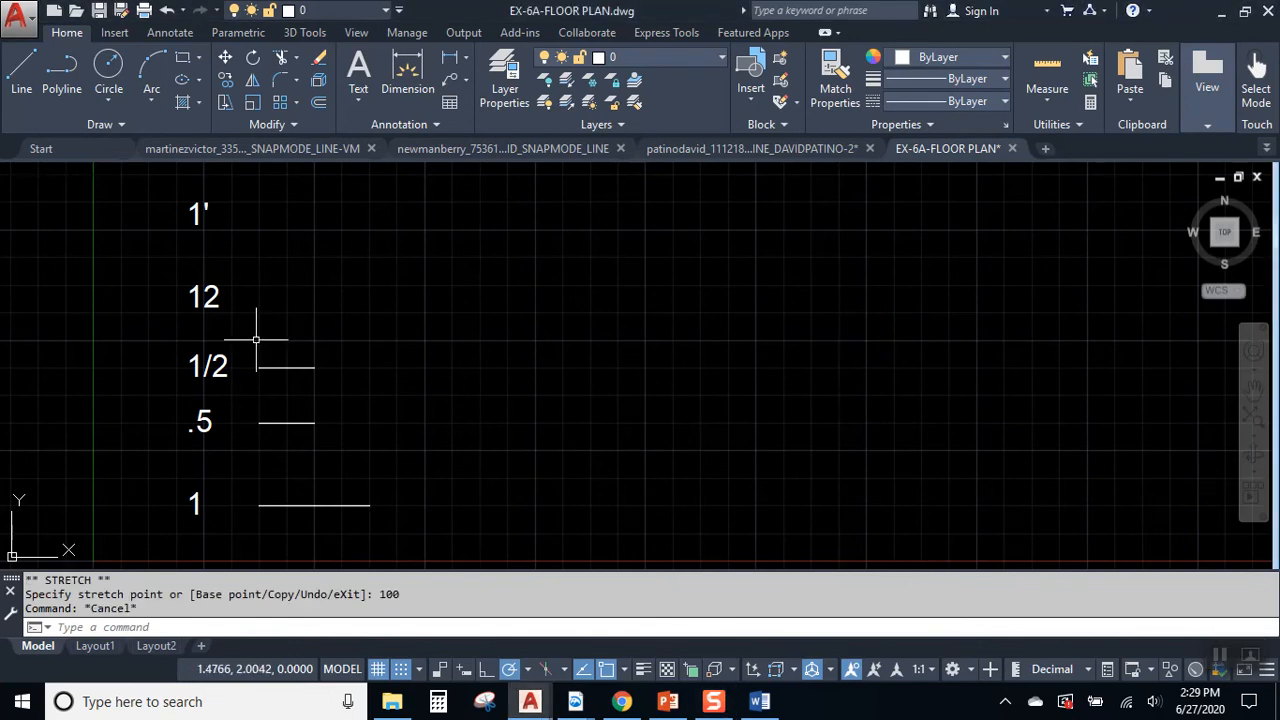
Draw a horizontal line 12 units long extending rightward beside the "12" label.
{"action": "left_click", "coordinate": [22, 66]}
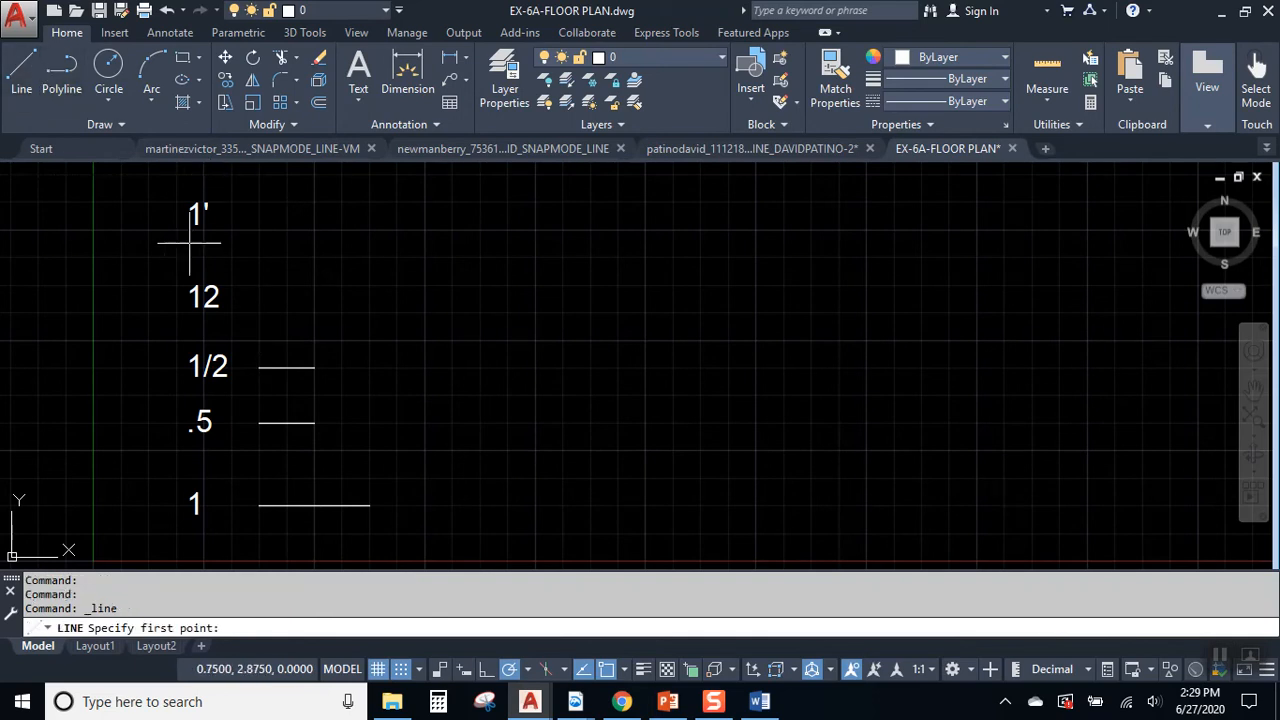
{"action": "left_click", "coordinate": [261, 297]}
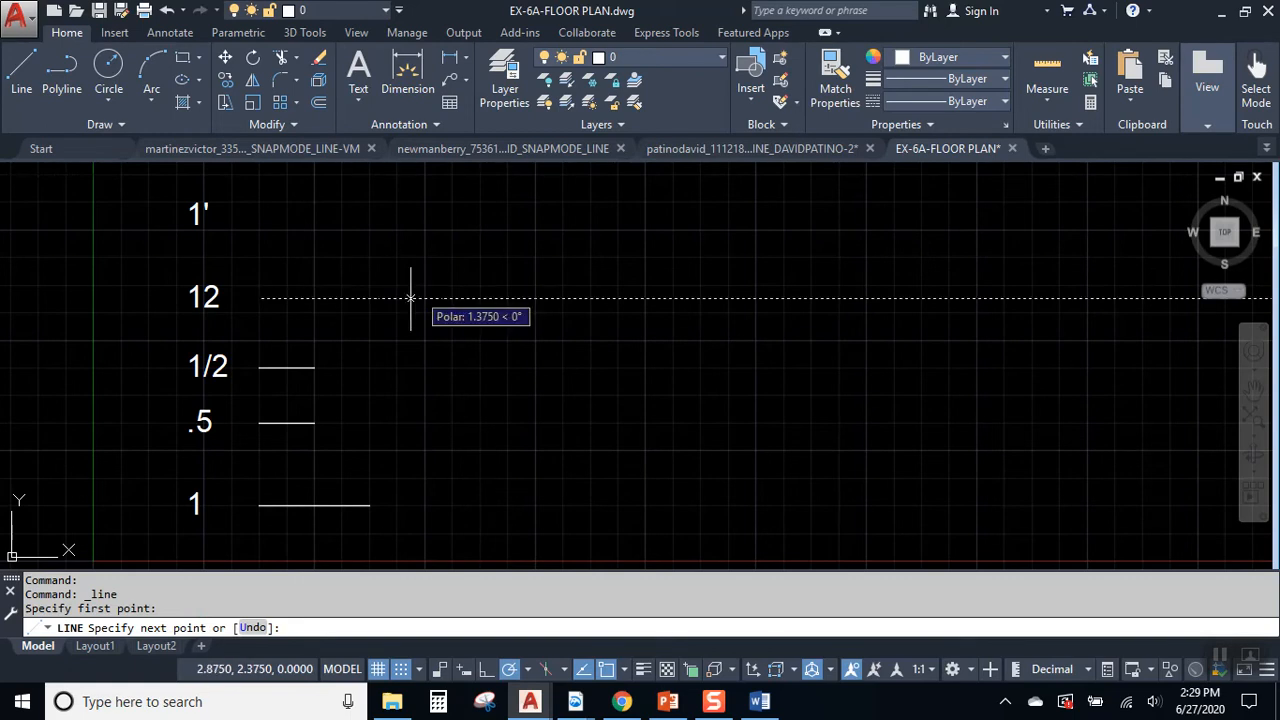
{"action": "type", "text": "12"}
{"action": "key", "text": "Return"}
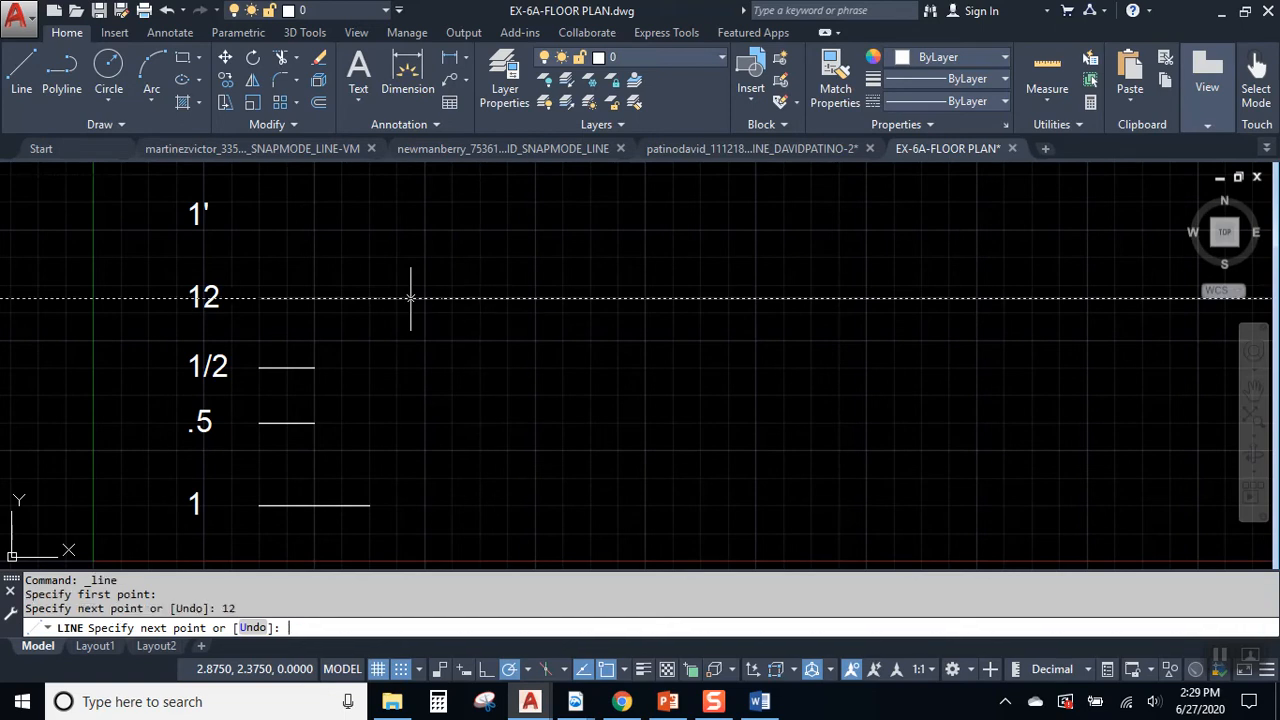
{"action": "scroll", "coordinate": [749, 371], "scroll_direction": "down", "scroll_amount": 2}
{"action": "mouse_move", "coordinate": [749, 371]}
{"action": "middle_mouse_down"}
{"action": "mouse_move", "coordinate": [508, 371]}
{"action": "mouse_move", "coordinate": [571, 449]}
{"action": "middle_mouse_up"}
{"action": "key", "text": "Return"}
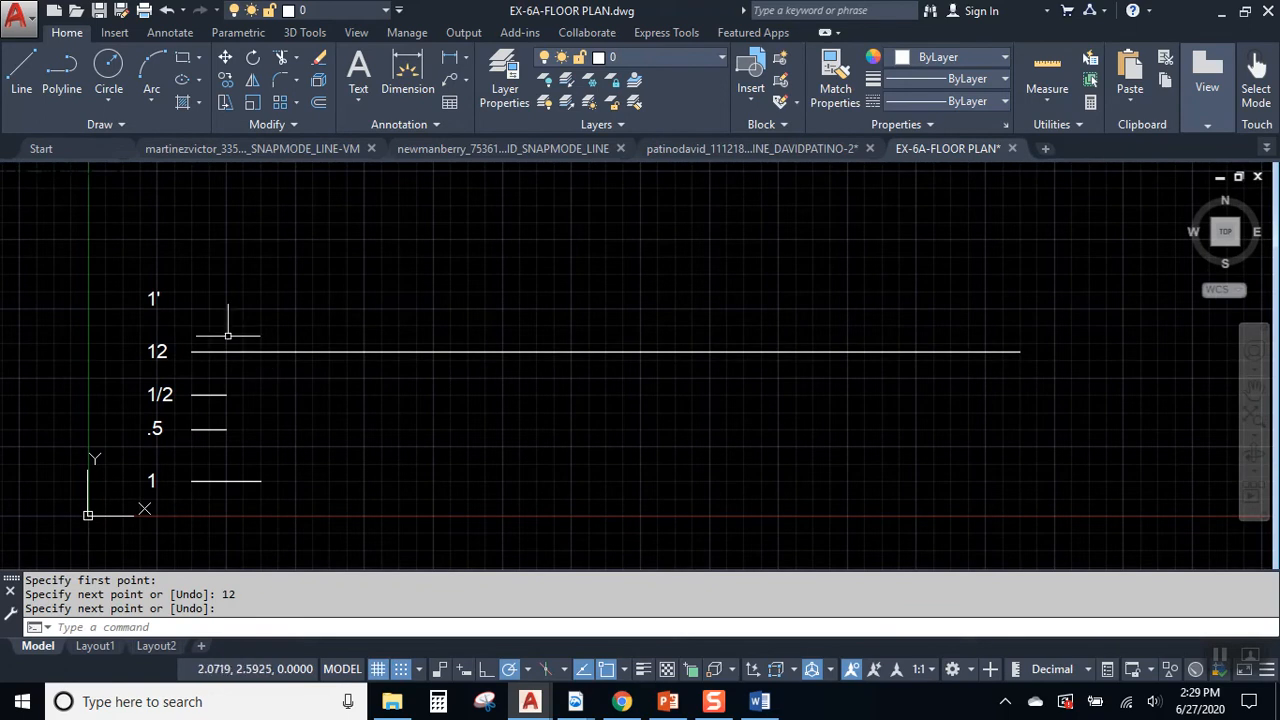
{"action": "scroll", "coordinate": [165, 299], "scroll_direction": "up", "scroll_amount": 6}
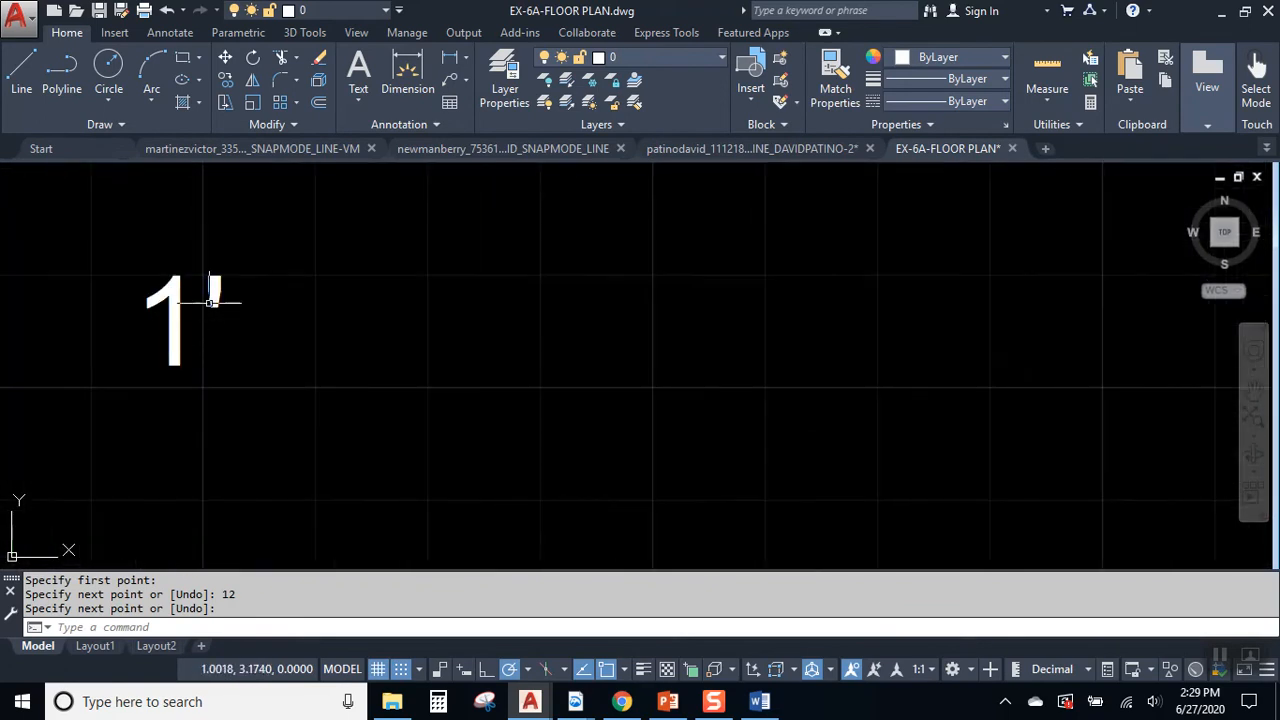
{"action": "scroll", "coordinate": [214, 302], "scroll_direction": "up", "scroll_amount": 2}
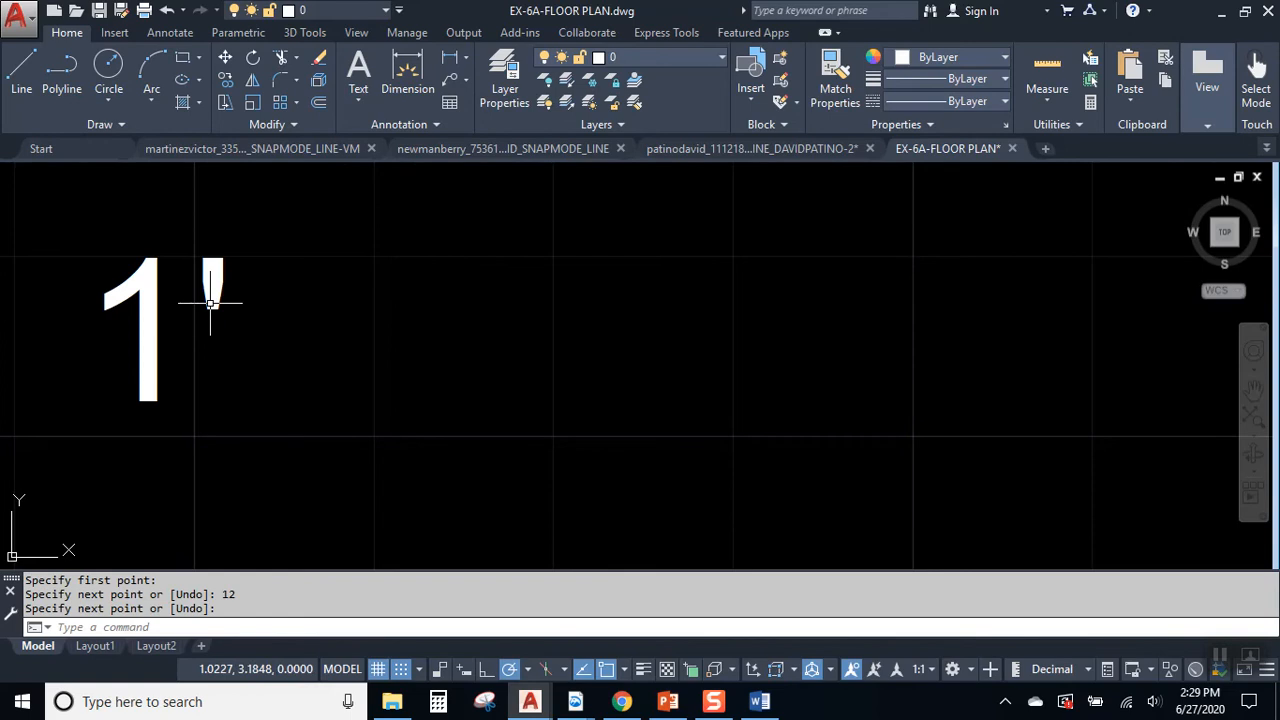
{"action": "scroll", "coordinate": [211, 303], "scroll_direction": "down", "scroll_amount": 4}
{"action": "middle_click_drag", "start_coordinate": [248, 387], "coordinate": [183, 328]}
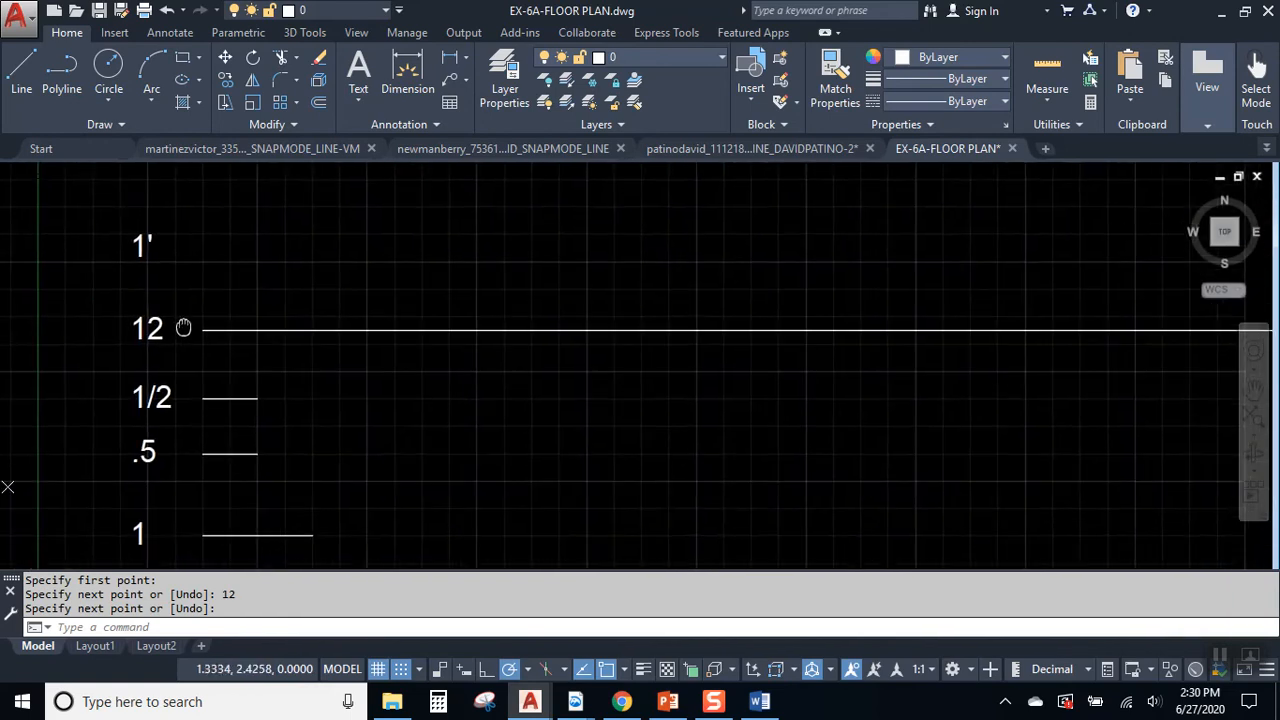
{"action": "scroll", "coordinate": [211, 360], "scroll_direction": "down", "scroll_amount": 3}
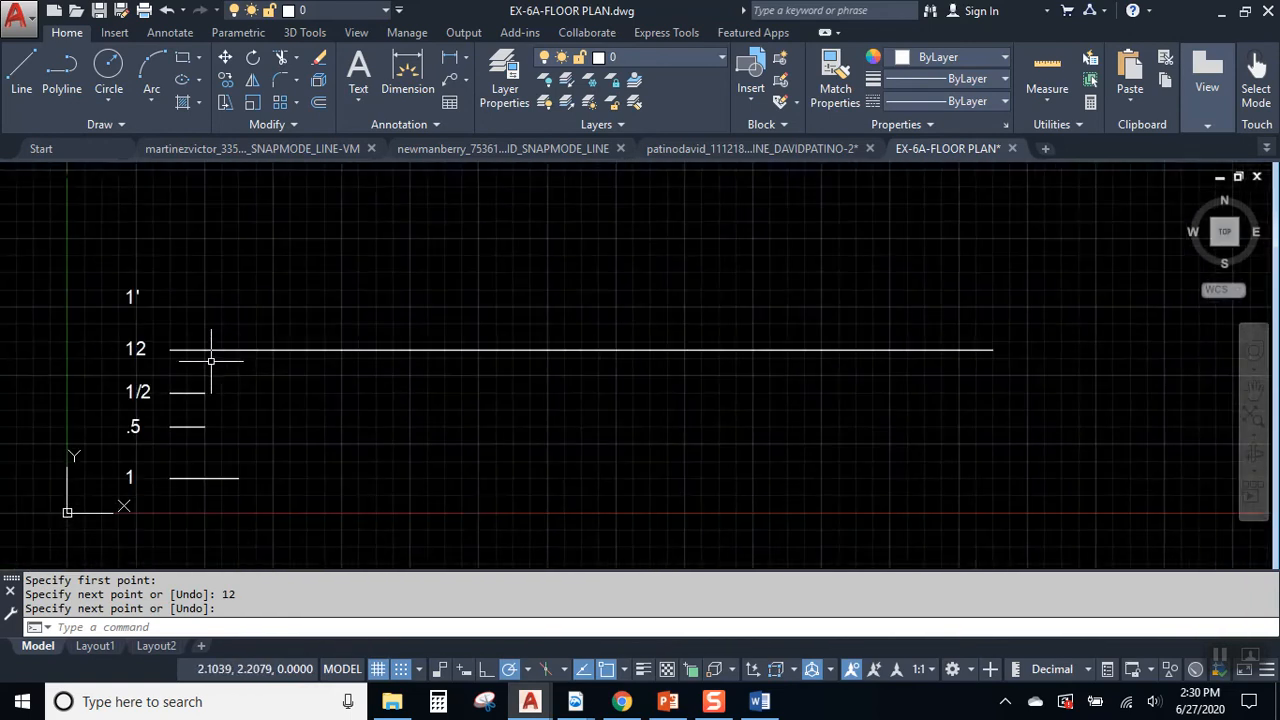
{"action": "middle_click_drag", "start_coordinate": [255, 377], "coordinate": [217, 358]}
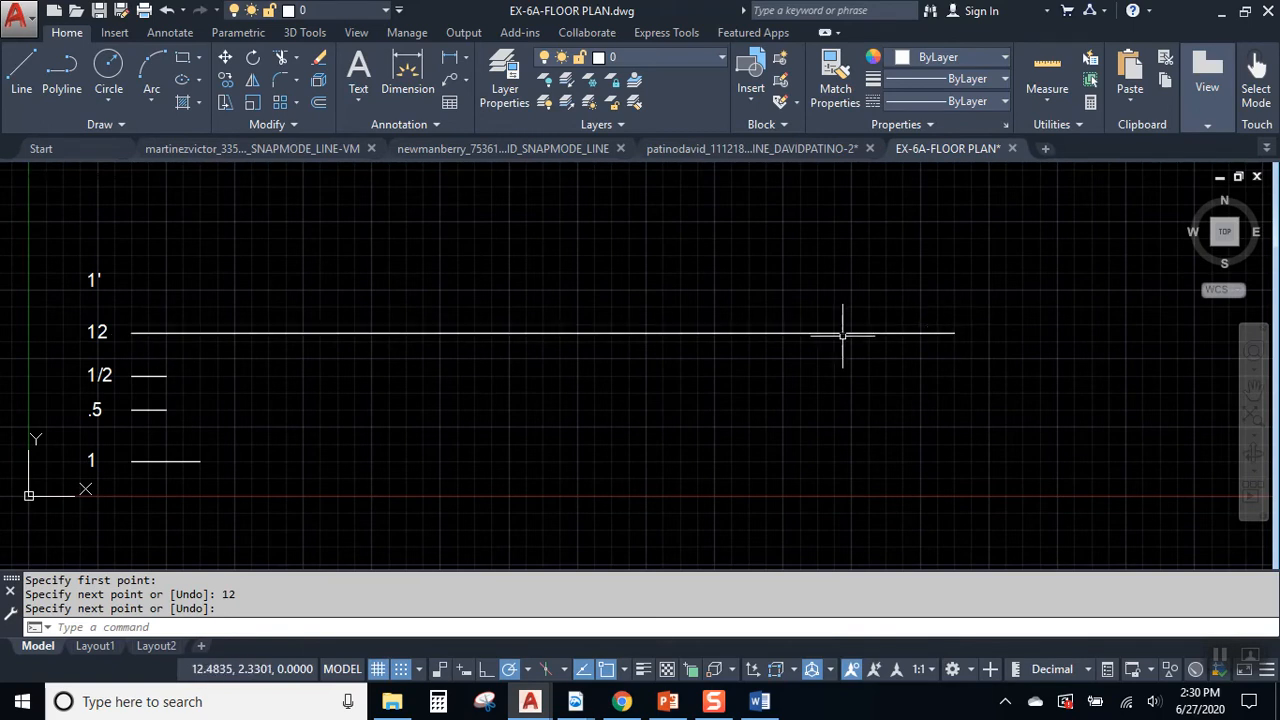
Try to draw a horizontal line beside the "1'" label with lengths entered in feet, such as 1' and 3'.
{"action": "left_click", "coordinate": [38, 95]}
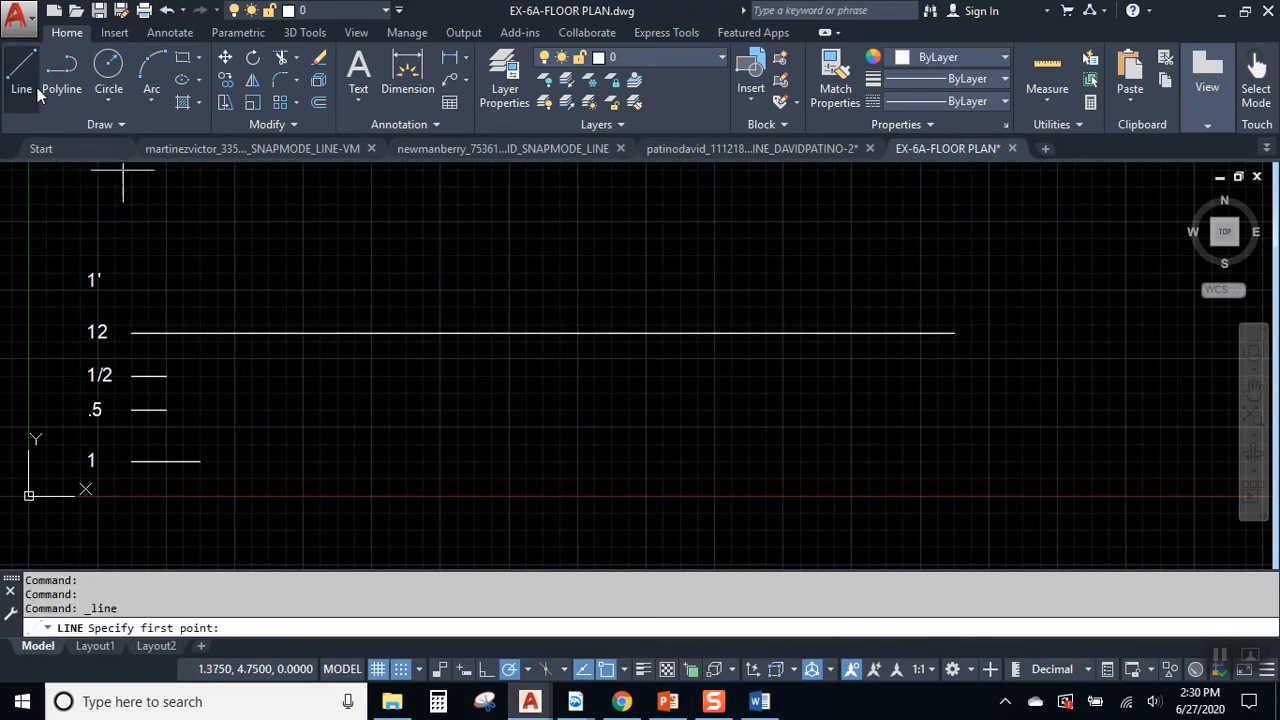
{"action": "left_click", "coordinate": [131, 281]}
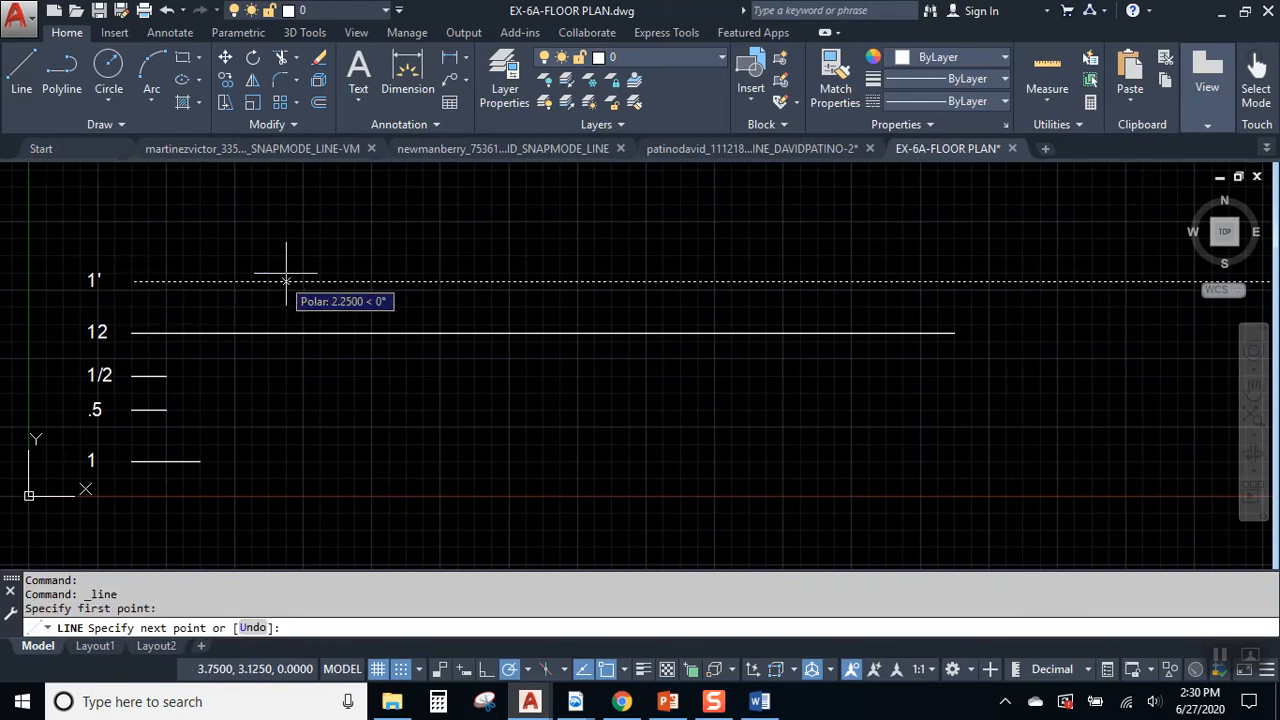
{"action": "type", "text": "1'"}
{"action": "key", "text": "Return"}
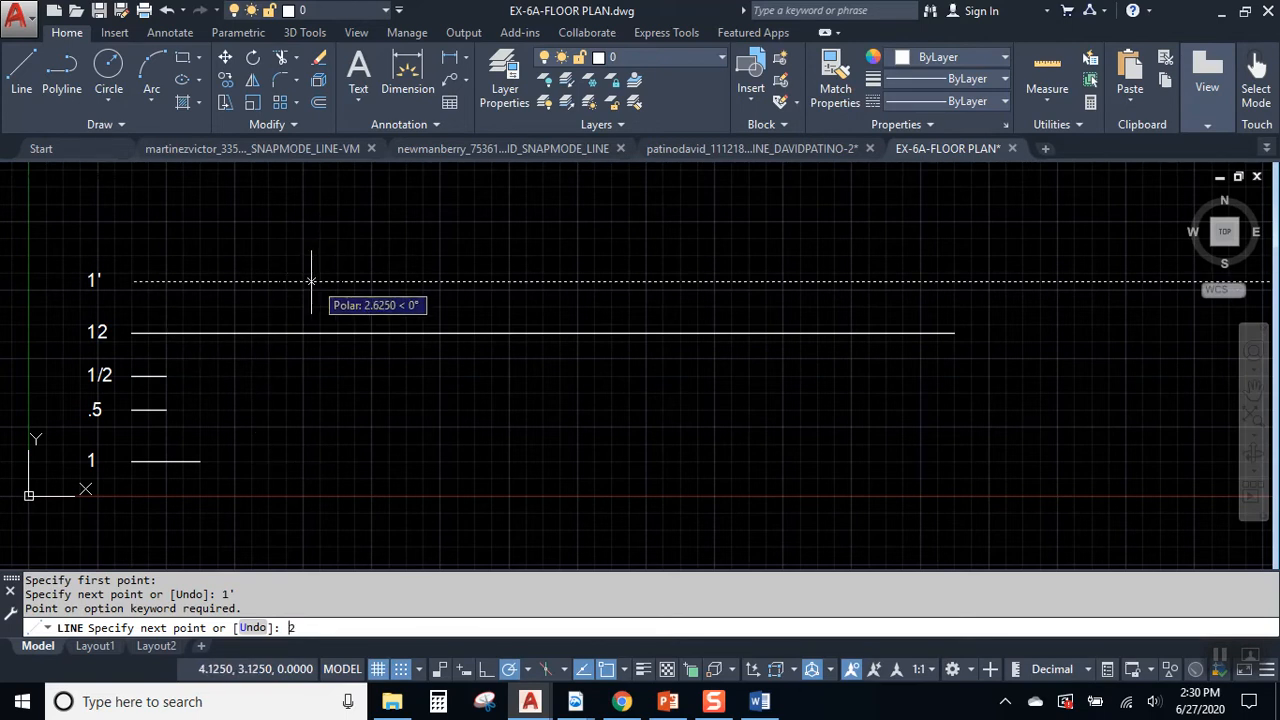
{"action": "key", "text": "Return"}
{"action": "type", "text": "3'"}
{"action": "key", "text": "Return"}
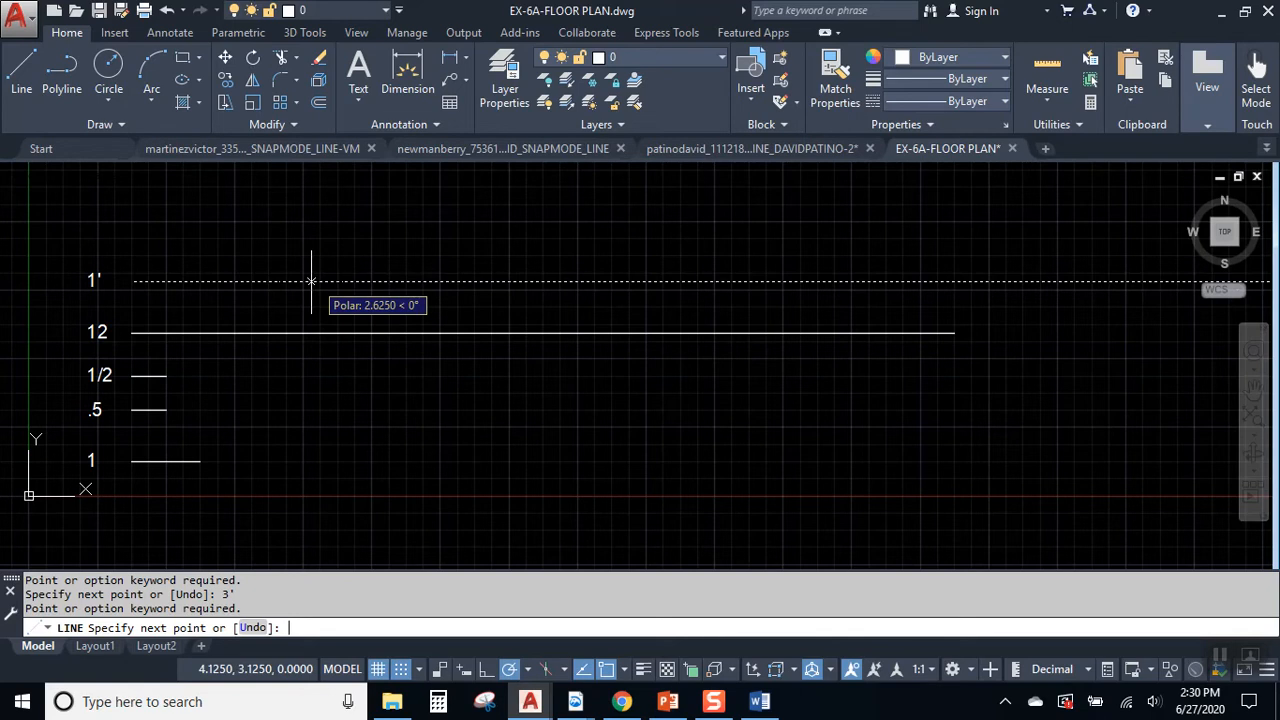
{"action": "key", "text": "Escape"}
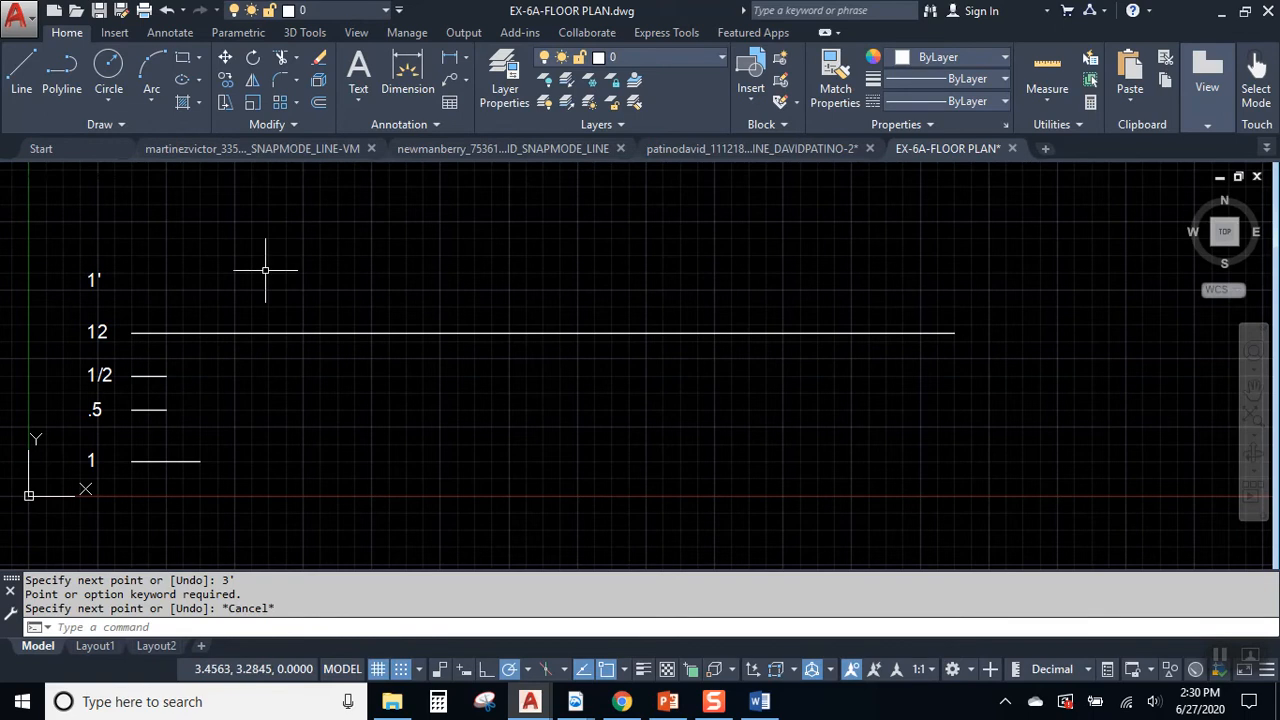
{"action": "scroll", "coordinate": [30, 347], "scroll_direction": "up", "scroll_amount": 2}
{"action": "middle_click_drag", "start_coordinate": [43, 354], "coordinate": [123, 340]}
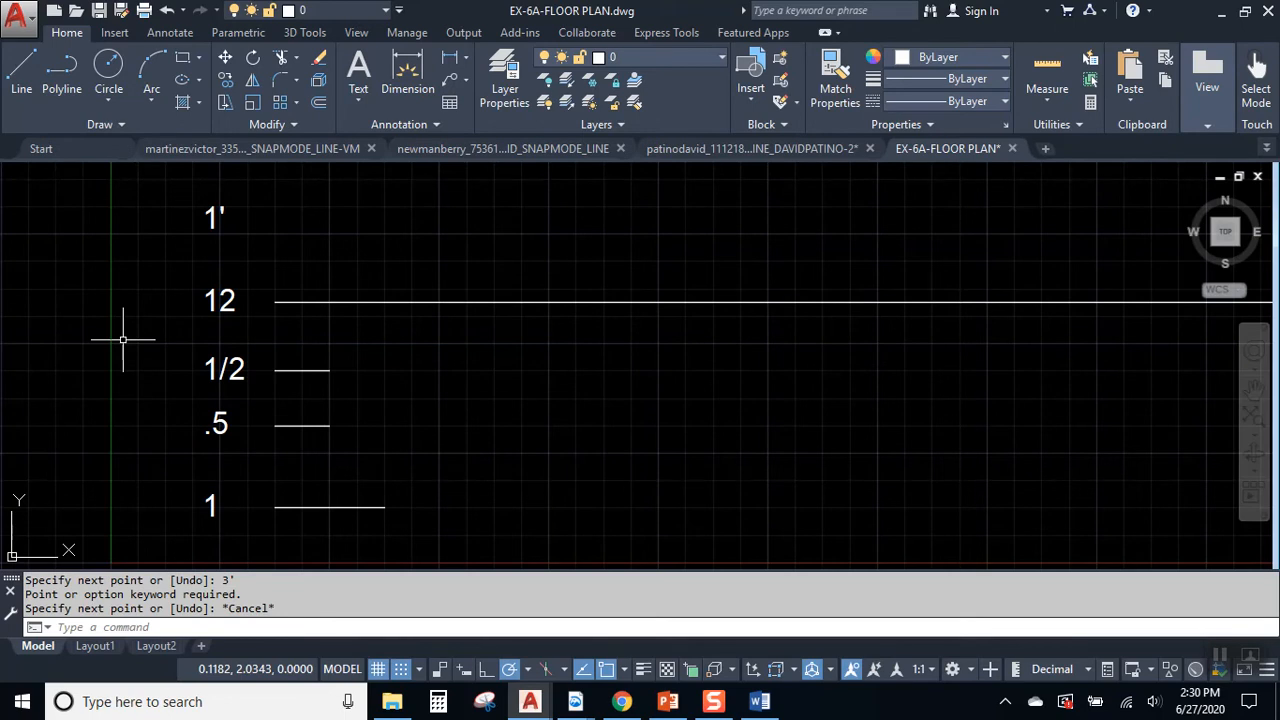
{"action": "left_click", "coordinate": [191, 191]}
{"action": "left_click", "coordinate": [262, 248]}
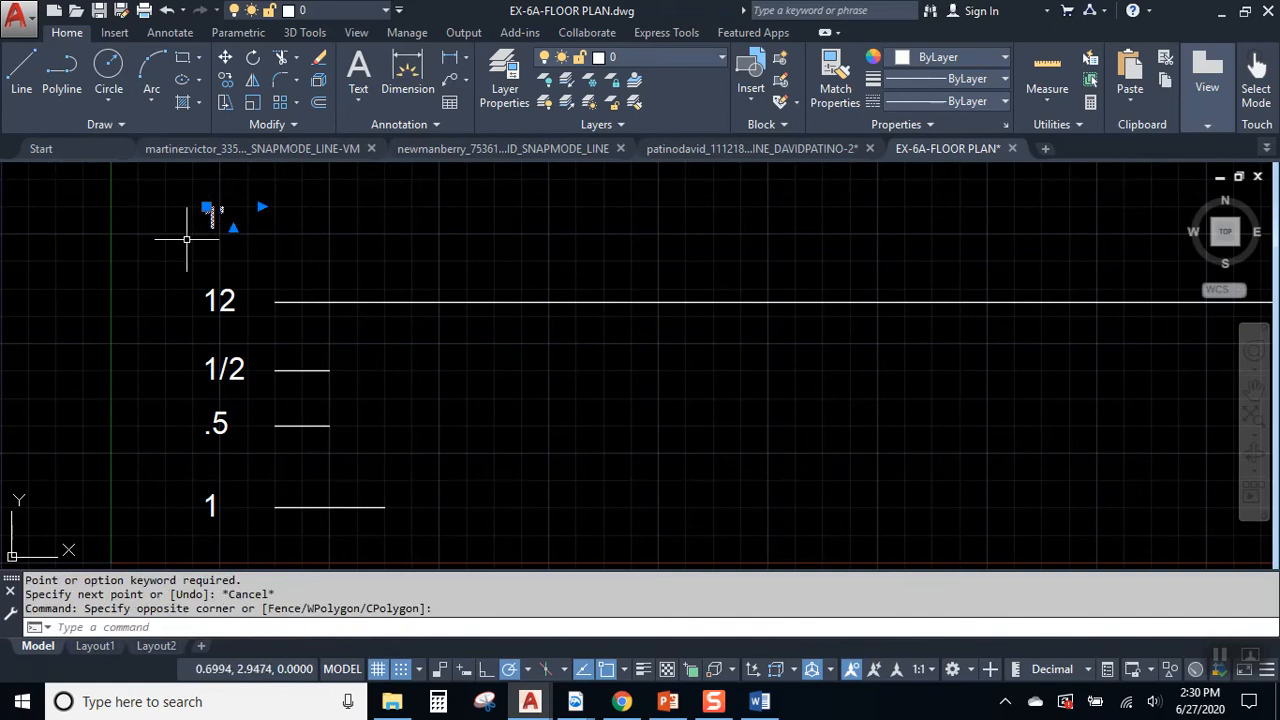
{"action": "key", "text": "Escape"}
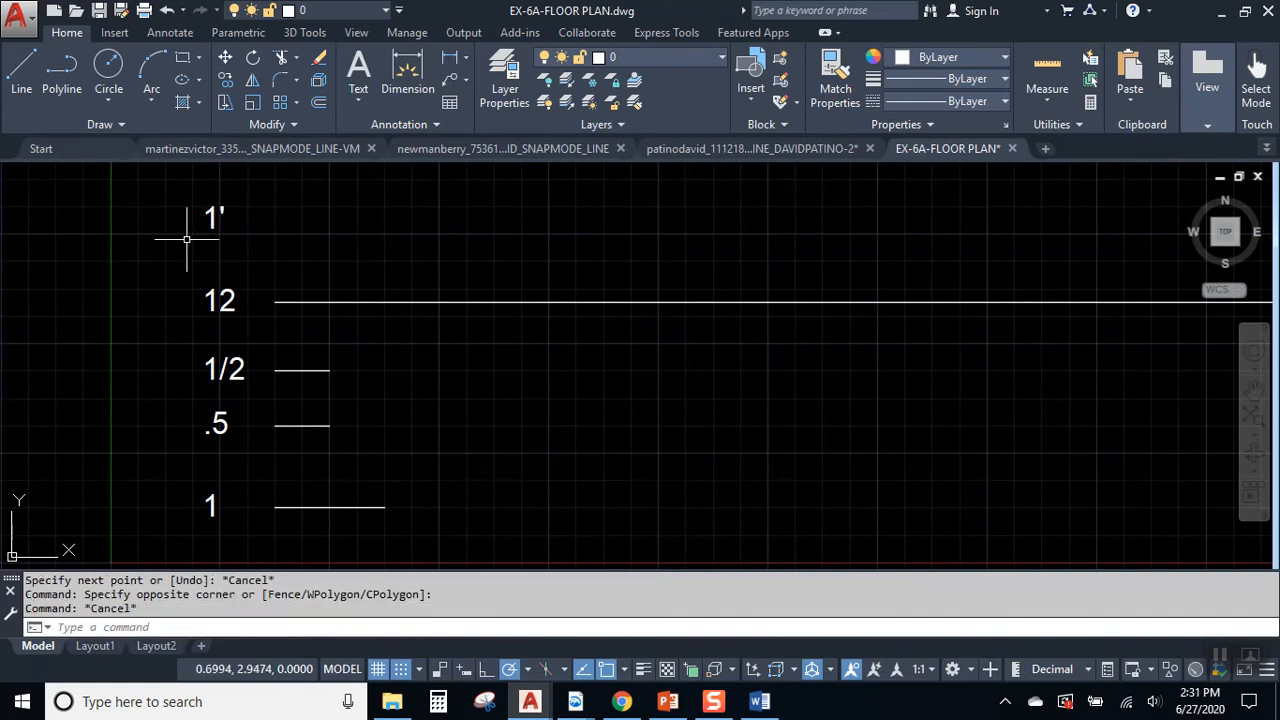
Open the drawing units settings, review the length type and precision, and close them without changes.
{"action": "left_click", "coordinate": [181, 627]}
{"action": "type", "text": "units"}
{"action": "key", "text": "Return"}
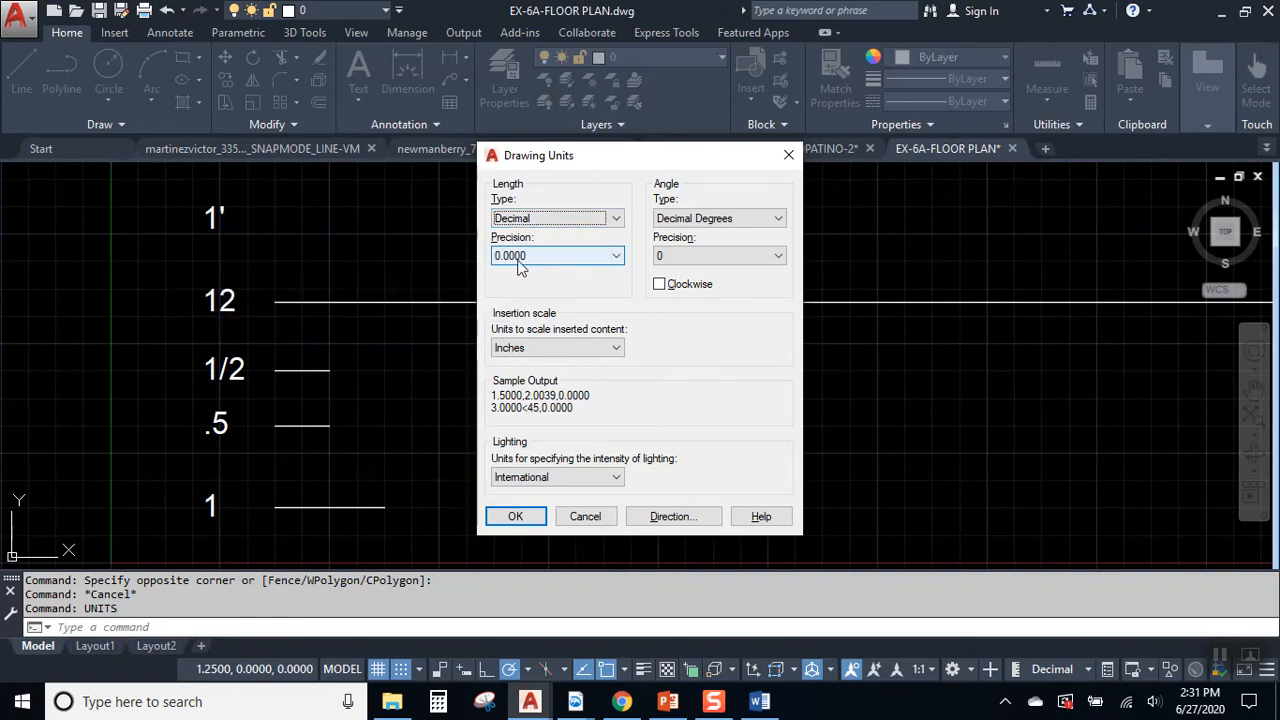
{"action": "left_click", "coordinate": [415, 245]}
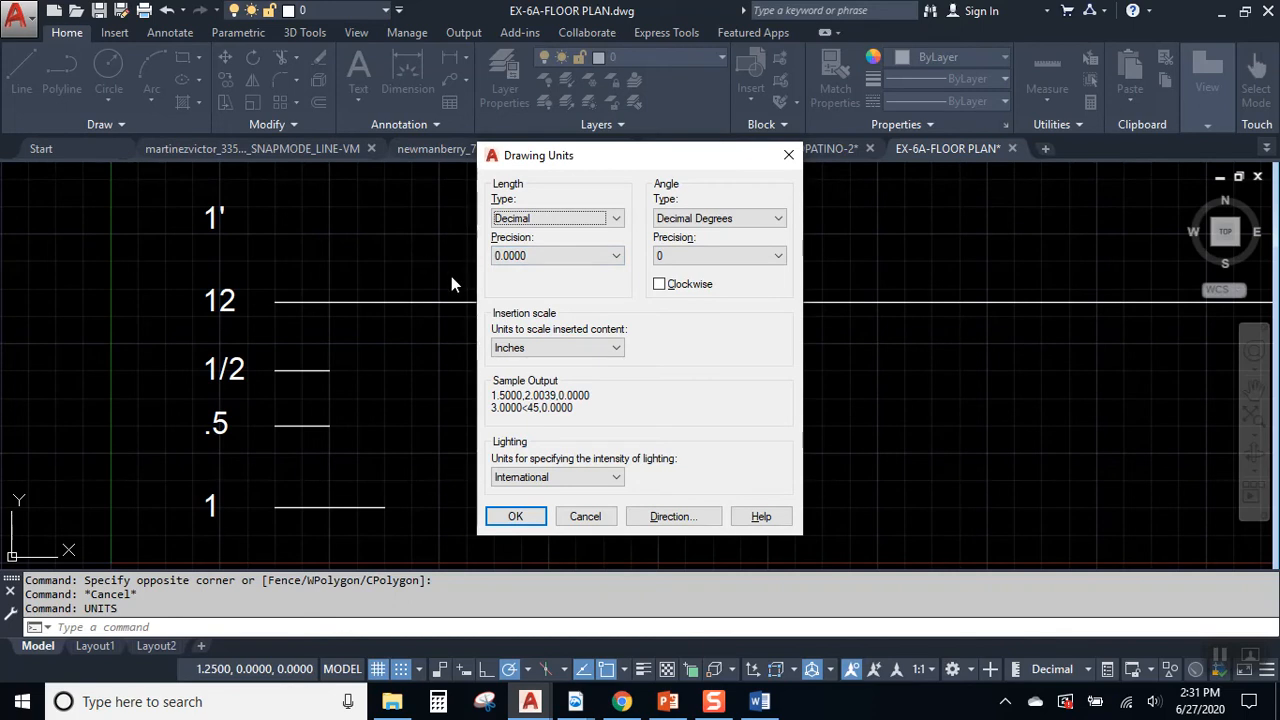
{"action": "left_click", "coordinate": [514, 517]}
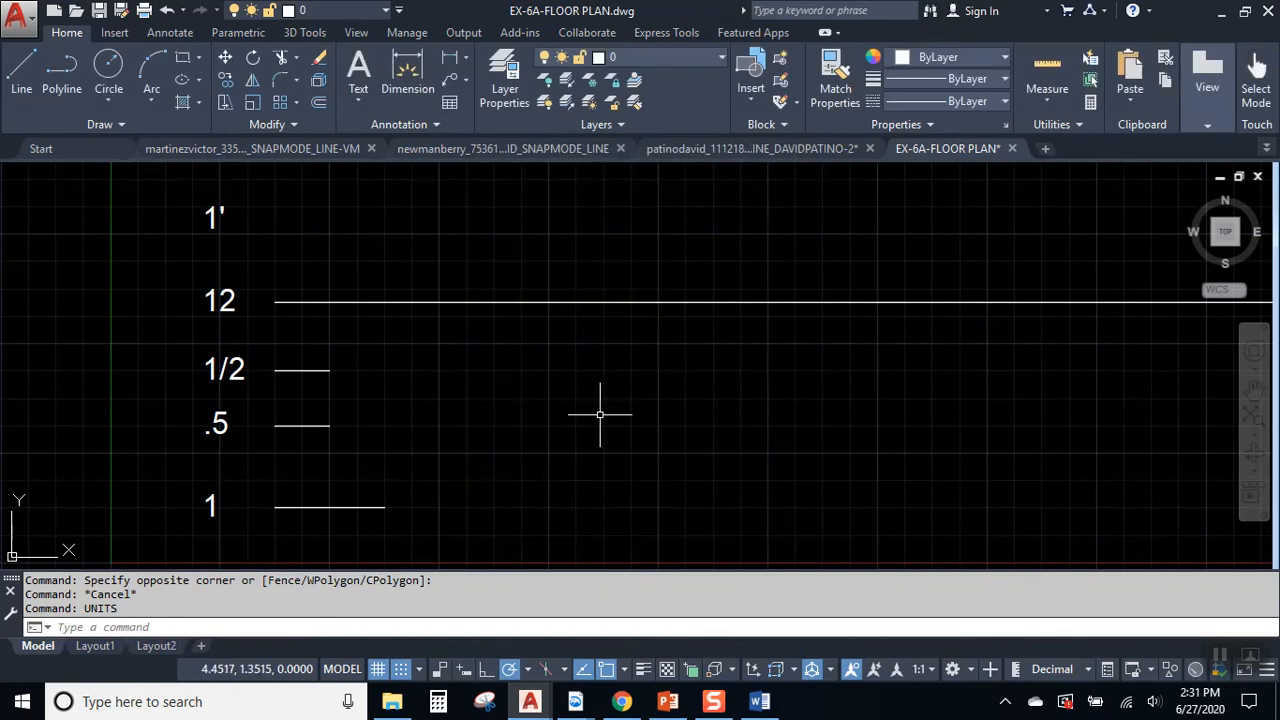
{"action": "left_click", "coordinate": [255, 672]}
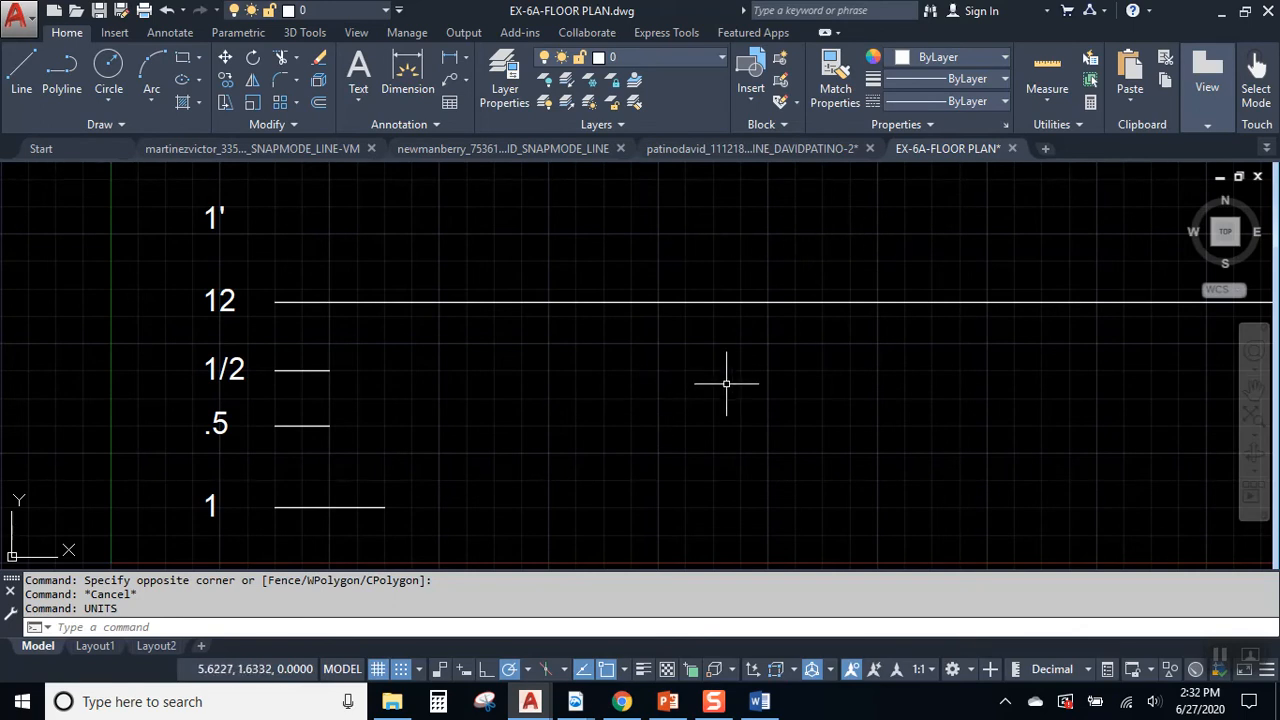
{"action": "key", "text": "Escape"}
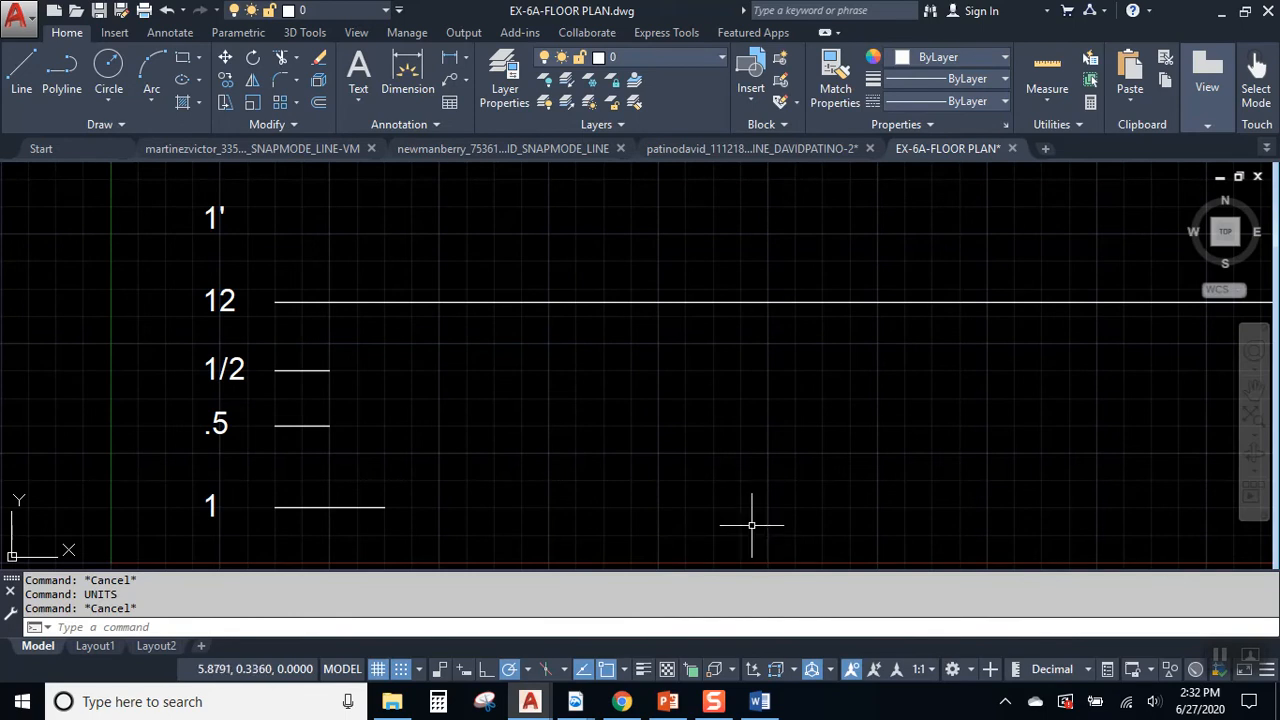
Switch to PowerPoint, review the two statements on the UNITS slide by highlighting each, and return to the AutoCAD drawing.
{"action": "left_click", "coordinate": [667, 701]}
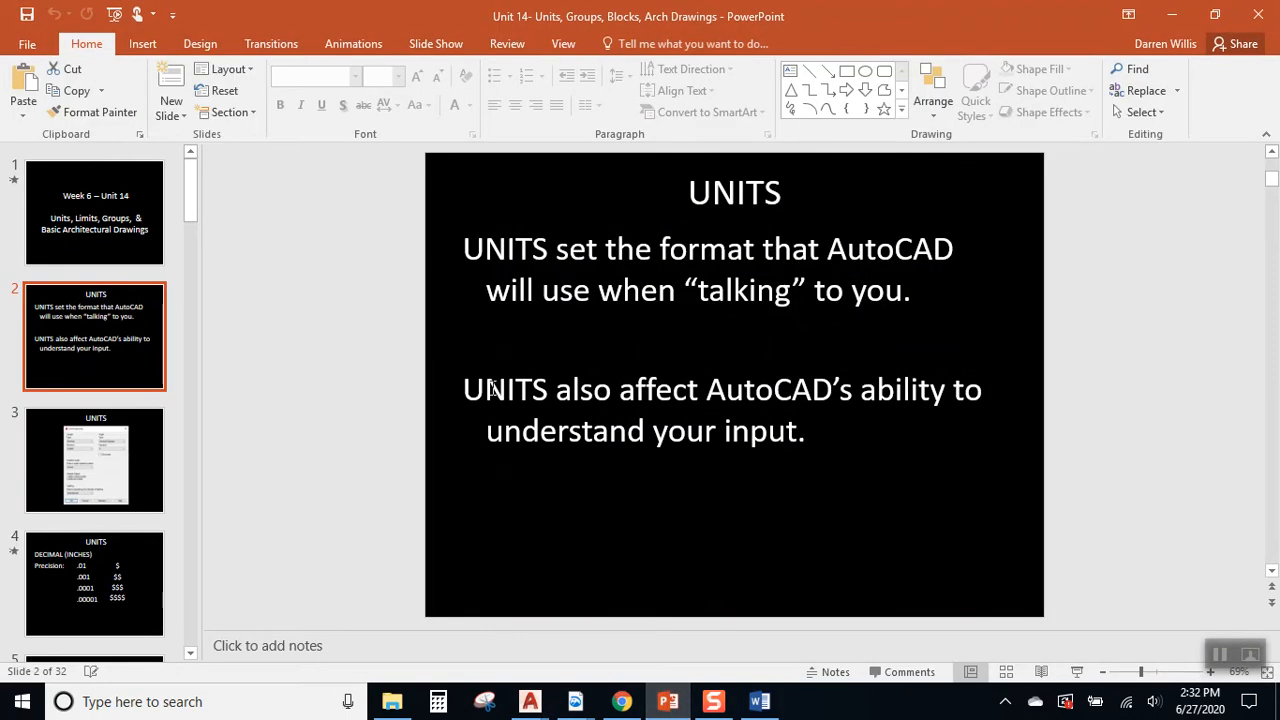
{"action": "left_click_drag", "start_coordinate": [465, 389], "coordinate": [846, 474]}
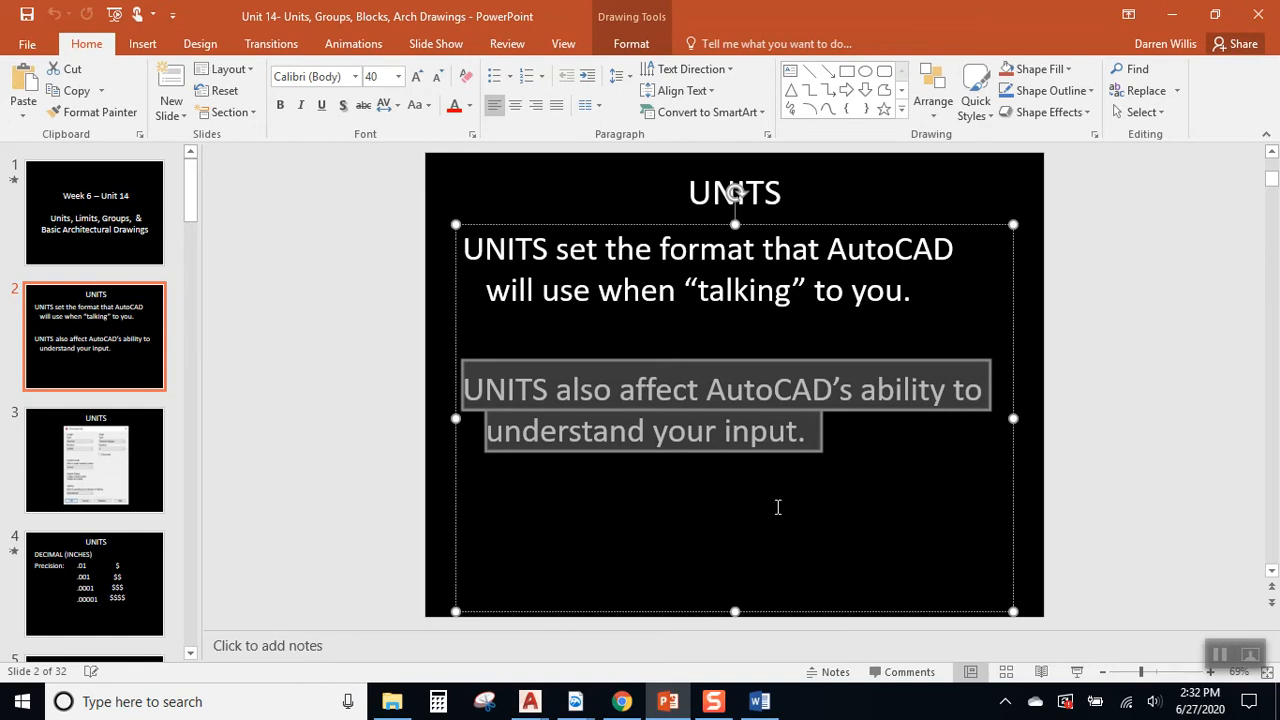
{"action": "left_click", "coordinate": [778, 507]}
{"action": "left_click", "coordinate": [636, 320]}
{"action": "left_click_drag", "start_coordinate": [912, 292], "coordinate": [492, 240]}
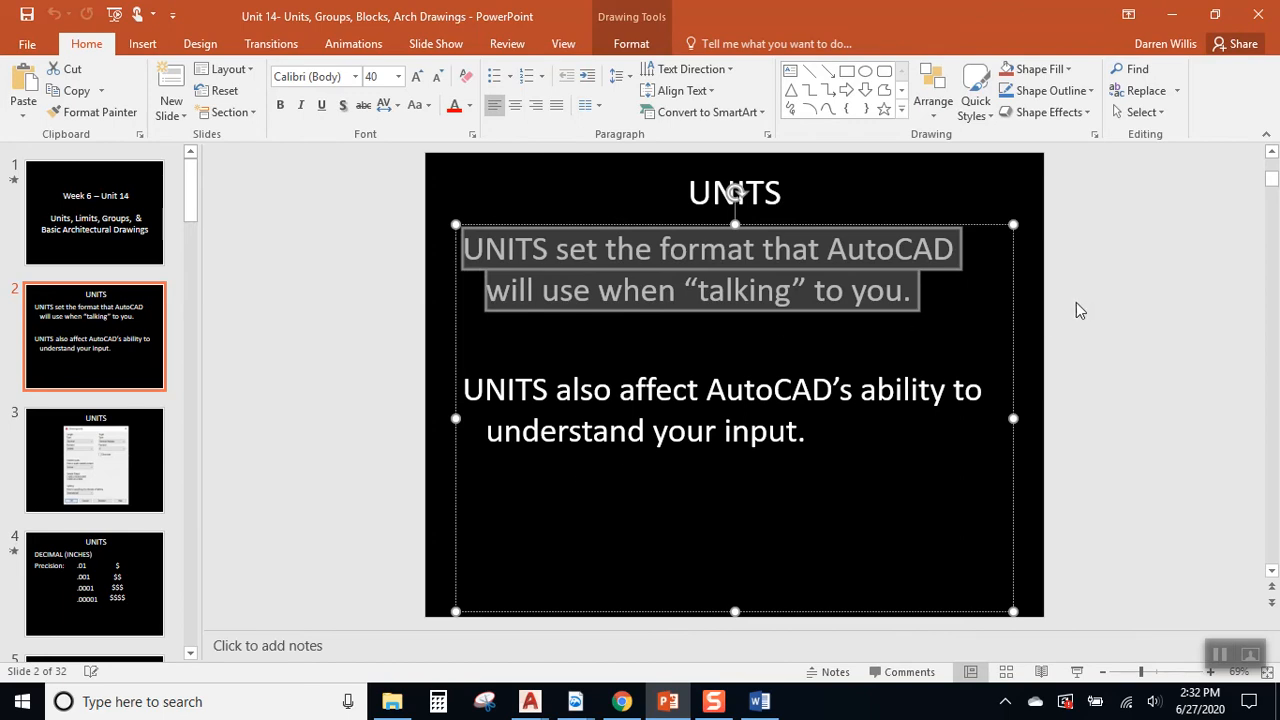
{"action": "left_click", "coordinate": [1174, 15]}
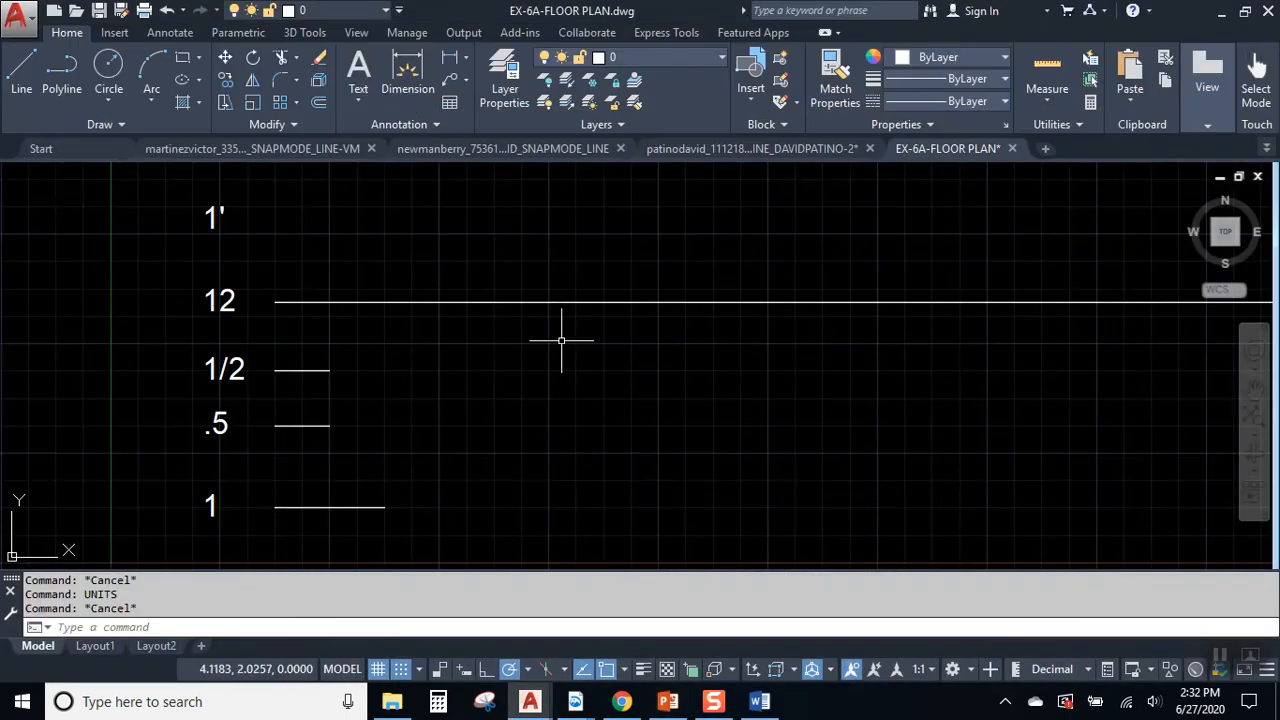
Set the Fillet radius to .5 and end the command without filleting any objects.
{"action": "type", "text": "f"}
{"action": "key", "text": "Return"}
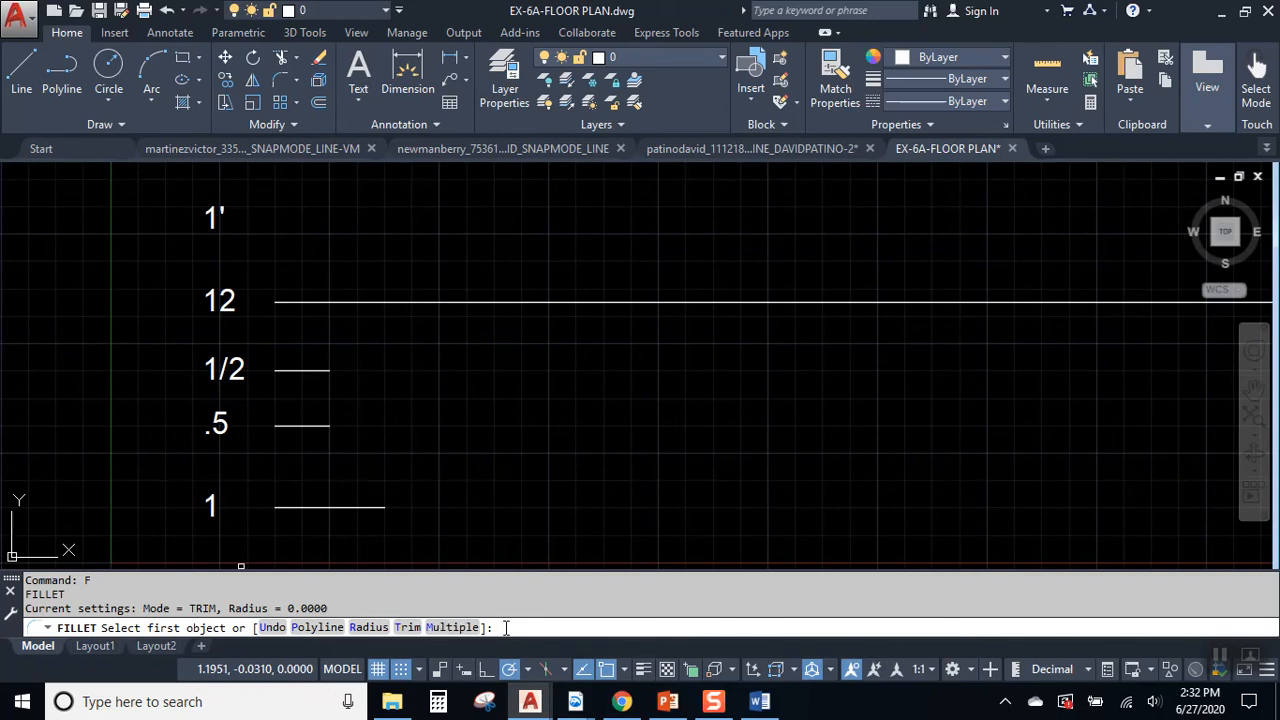
{"action": "type", "text": ".5"}
{"action": "key", "text": "Return"}
{"action": "type", "text": "r"}
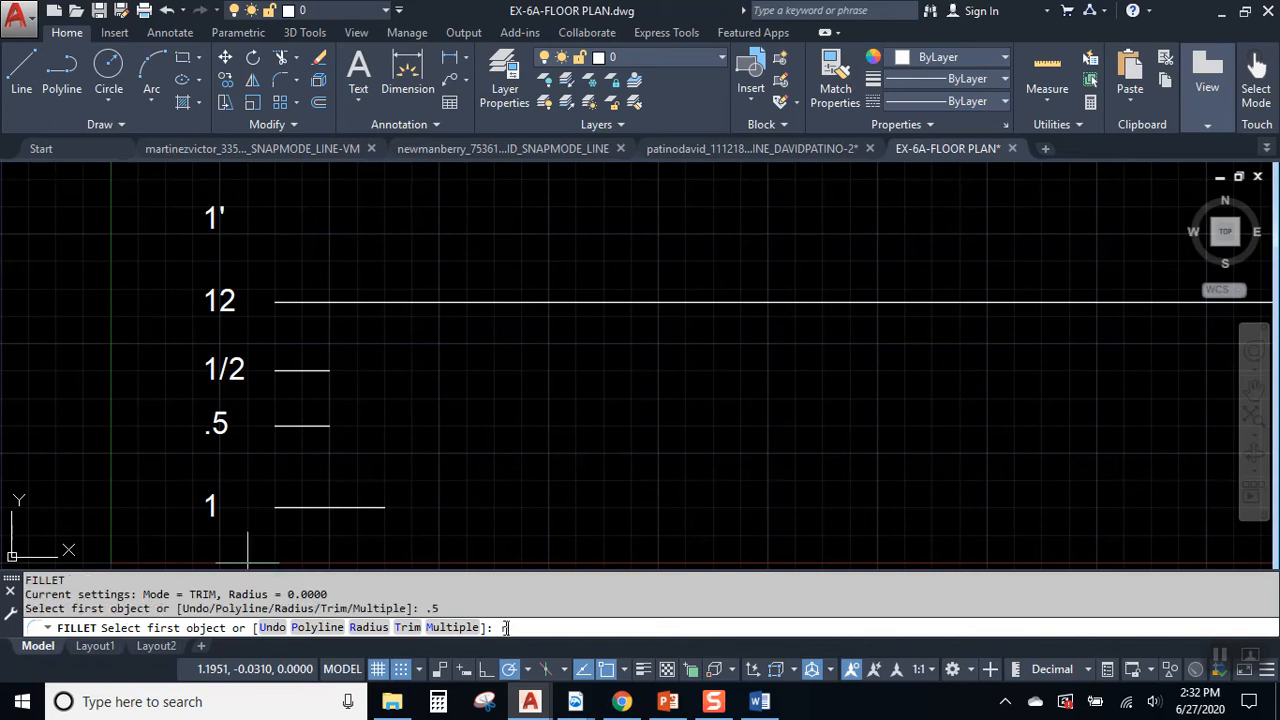
{"action": "key", "text": "Return"}
{"action": "type", "text": ".5"}
{"action": "key", "text": "Return"}
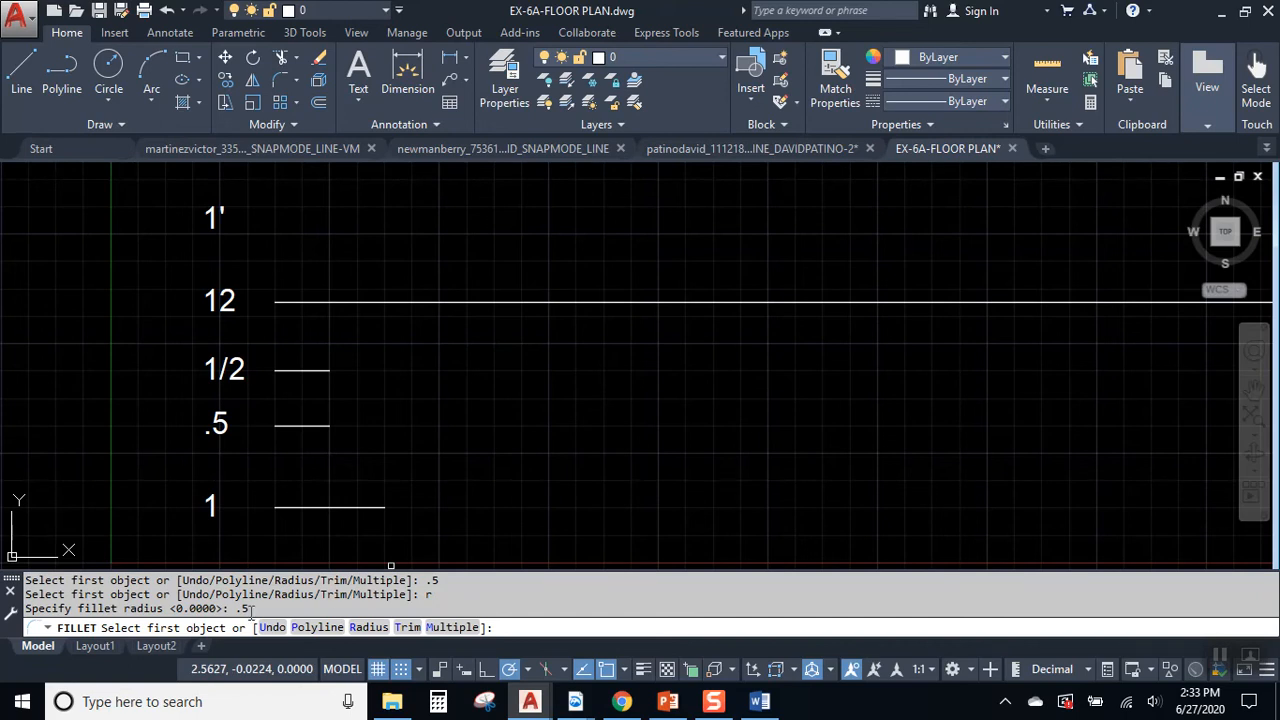
{"action": "key", "text": "Escape"}
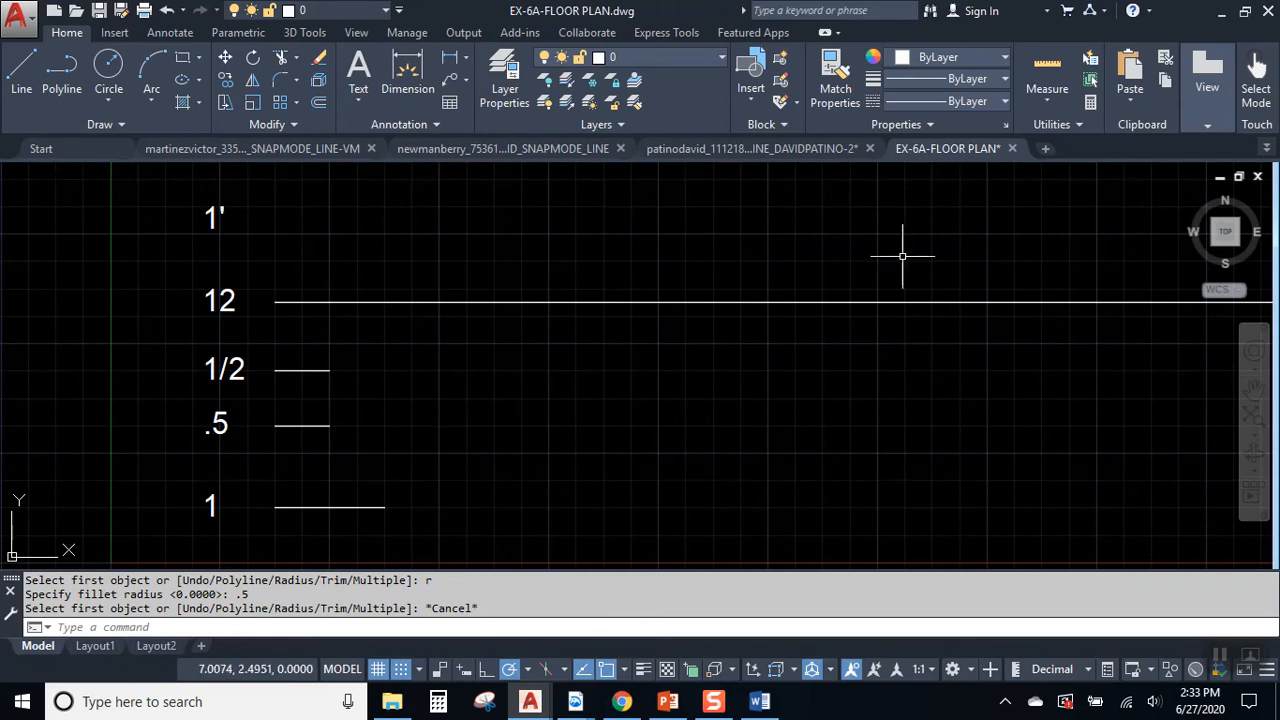
Measure the distance between the endpoints of the line beside the "1" label.
{"action": "left_click", "coordinate": [1047, 102]}
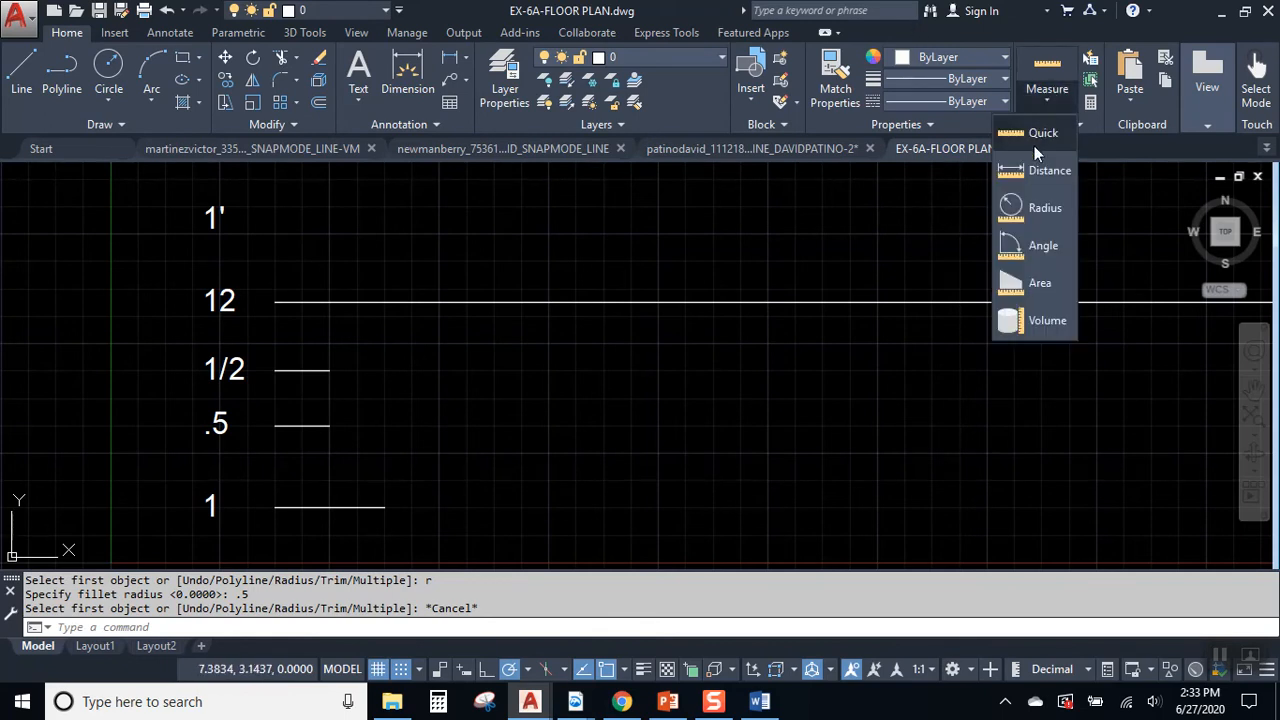
{"action": "left_click", "coordinate": [1045, 170]}
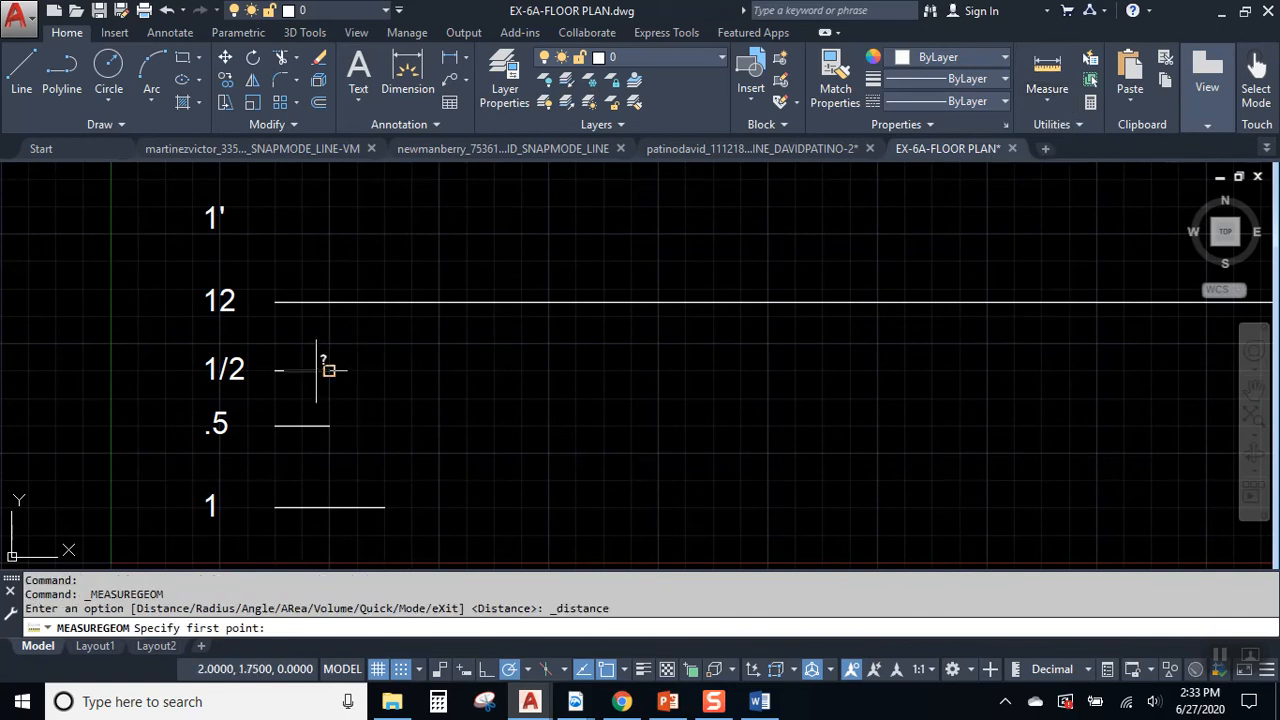
{"action": "left_click", "coordinate": [275, 508]}
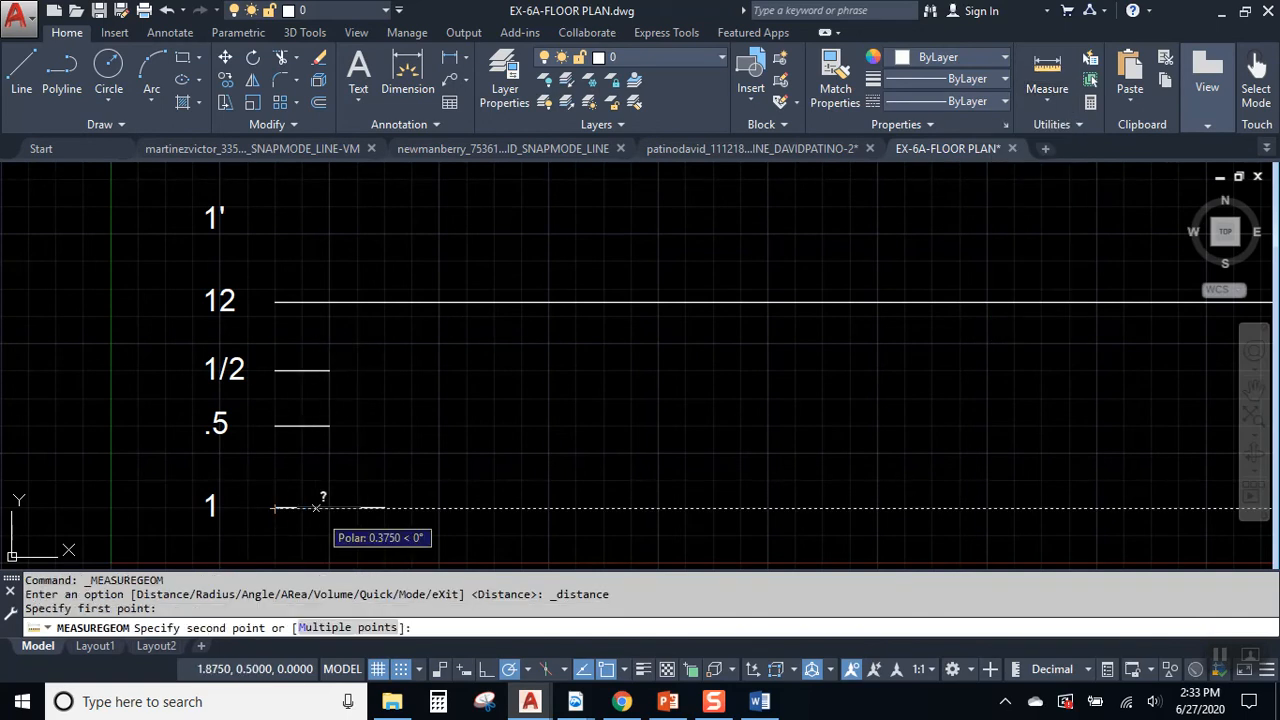
{"action": "left_click", "coordinate": [384, 508]}
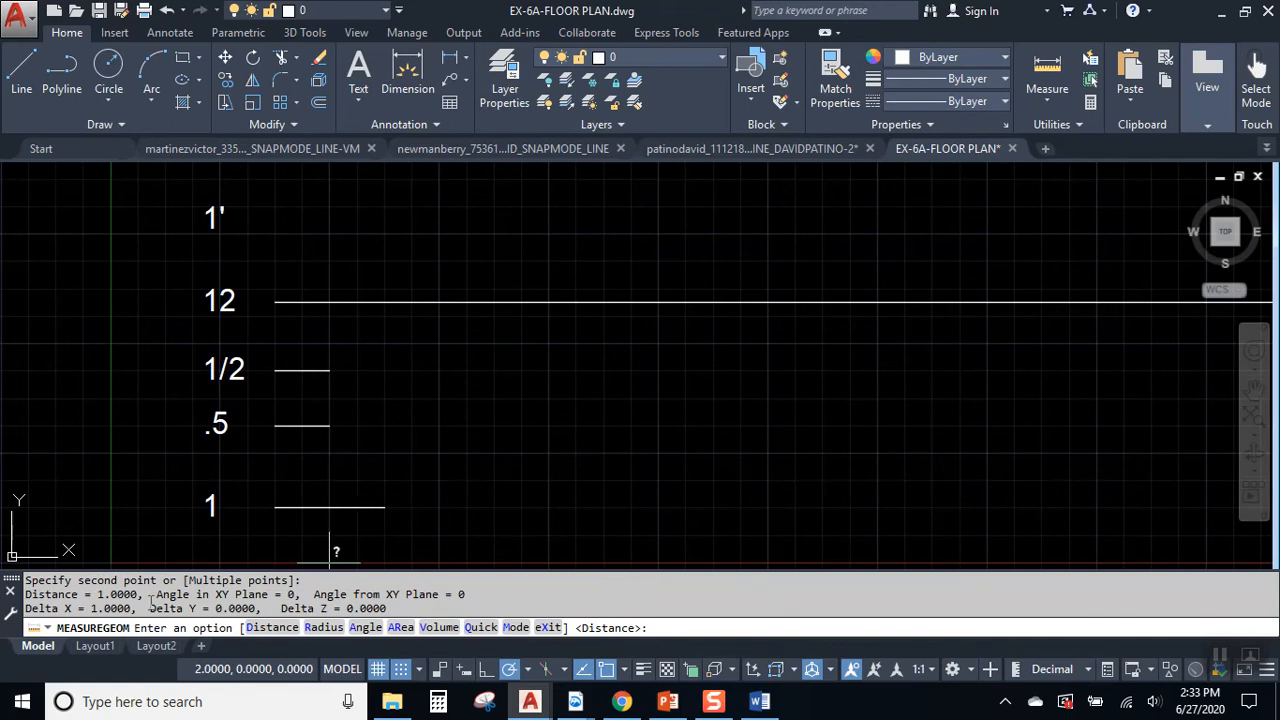
{"action": "left_click_drag", "start_coordinate": [25, 594], "coordinate": [145, 594]}
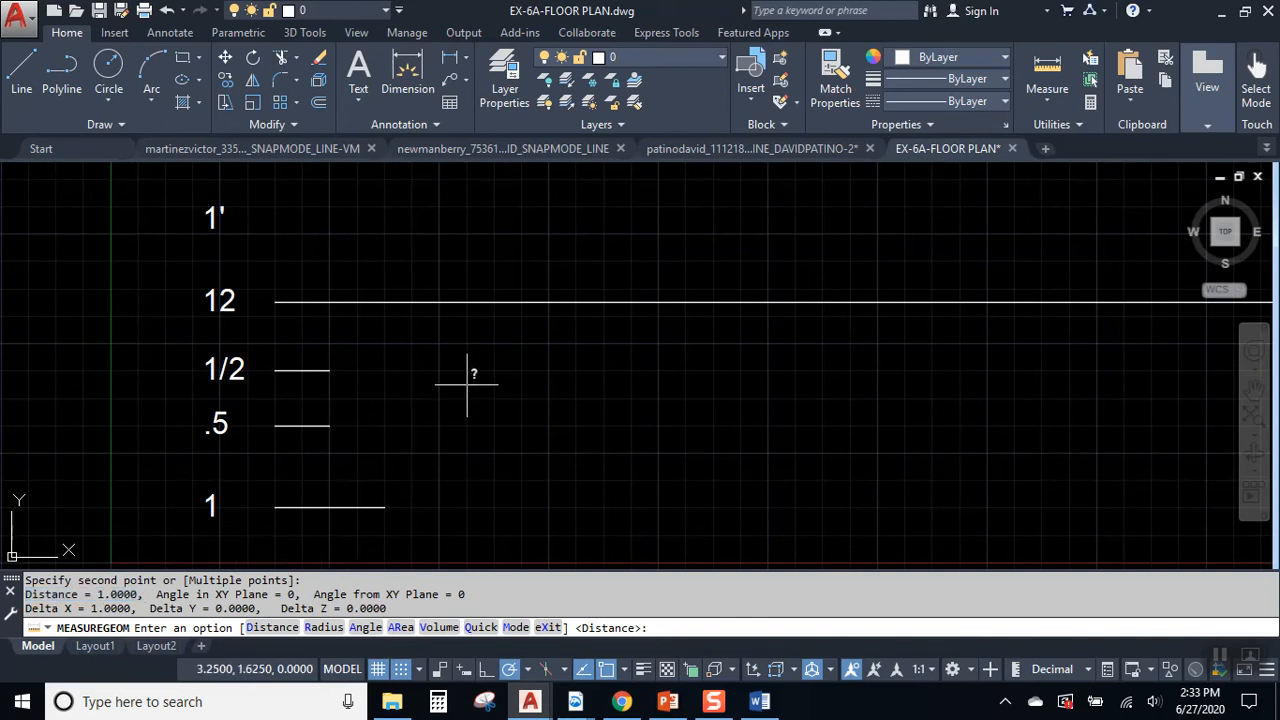
{"action": "key", "text": "Escape"}
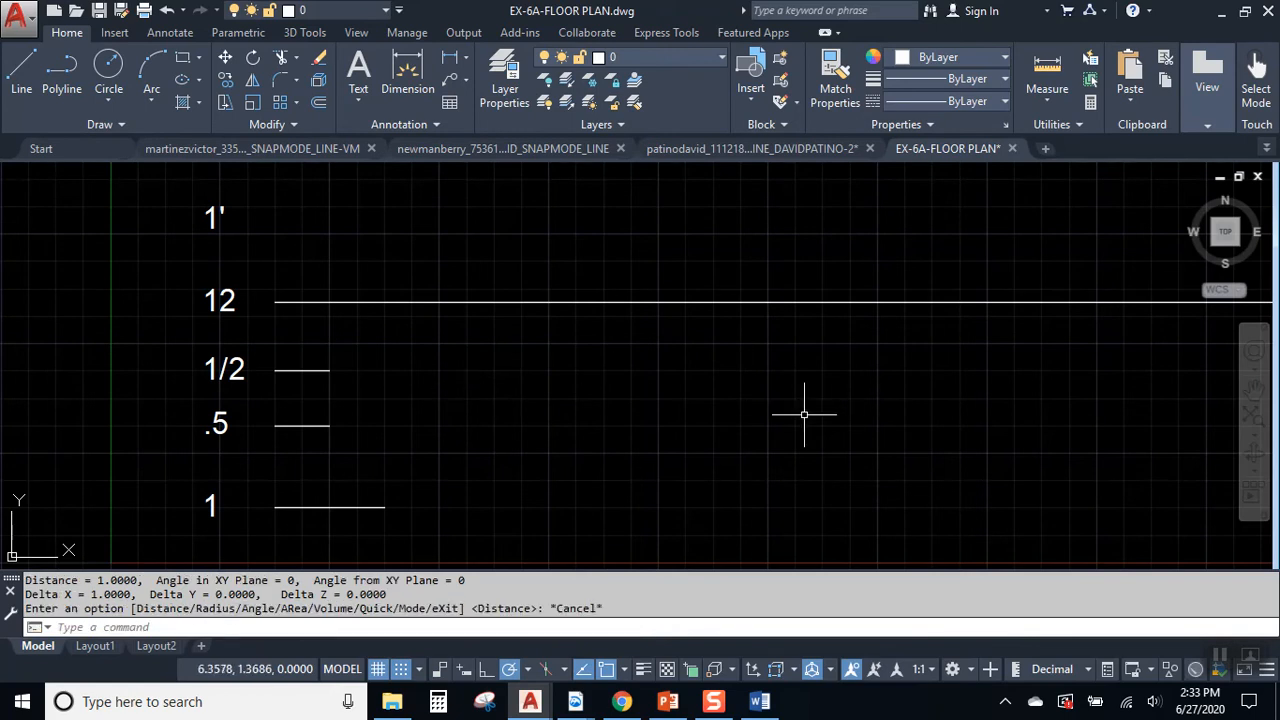
Set the decimal length precision in the drawing units to 0.00.
{"action": "mouse_move", "coordinate": [801, 407]}
{"action": "middle_mouse_down"}
{"action": "mouse_move", "coordinate": [717, 420]}
{"action": "mouse_move", "coordinate": [683, 409]}
{"action": "middle_mouse_up"}
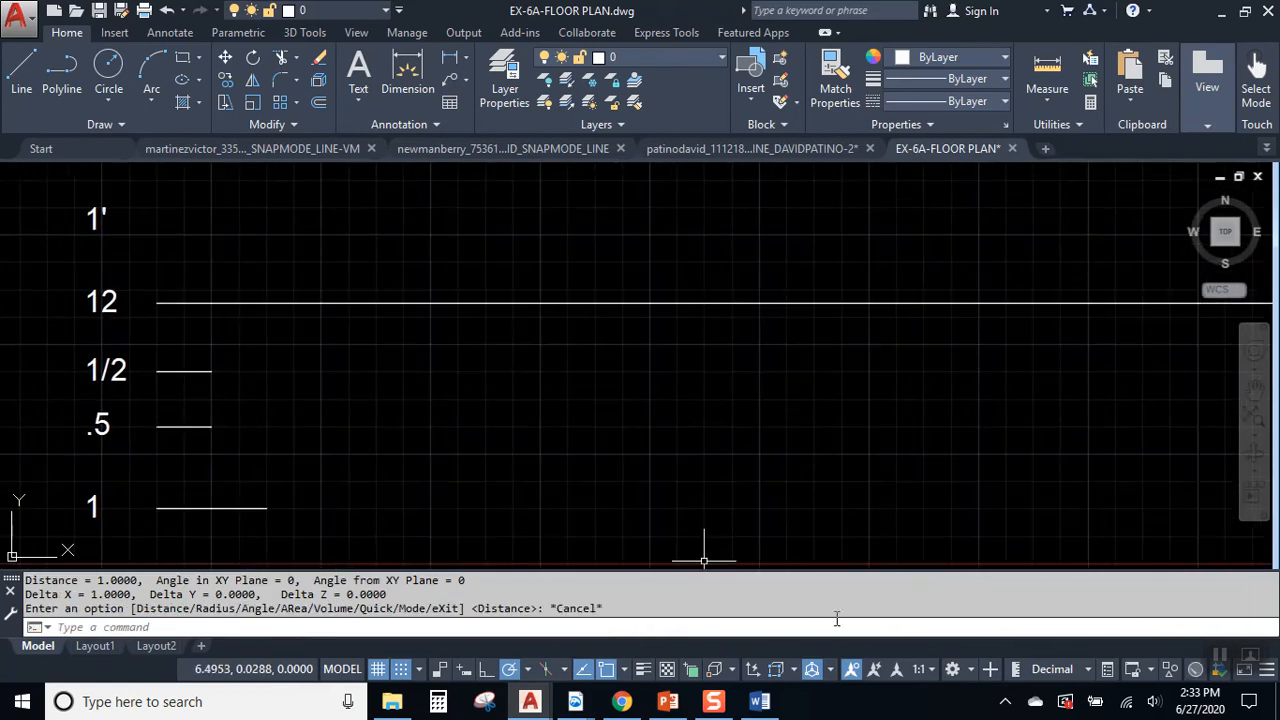
{"action": "type", "text": "un"}
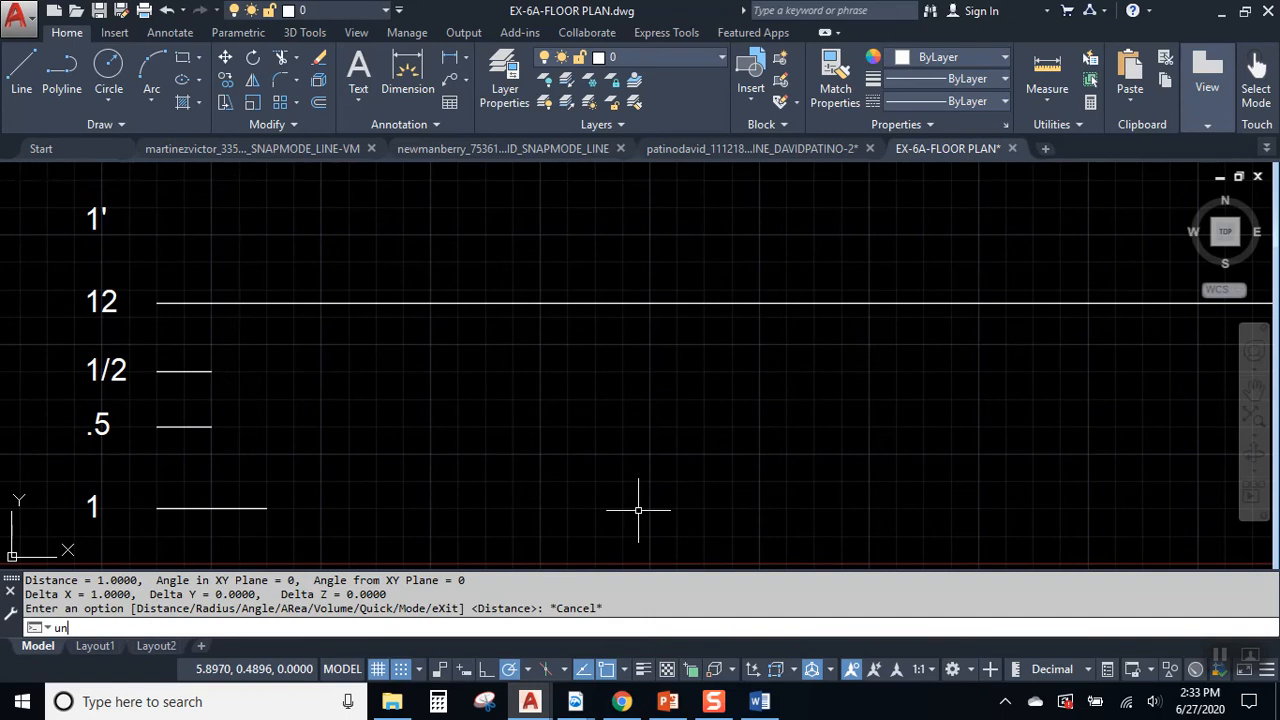
{"action": "key", "text": "Return"}
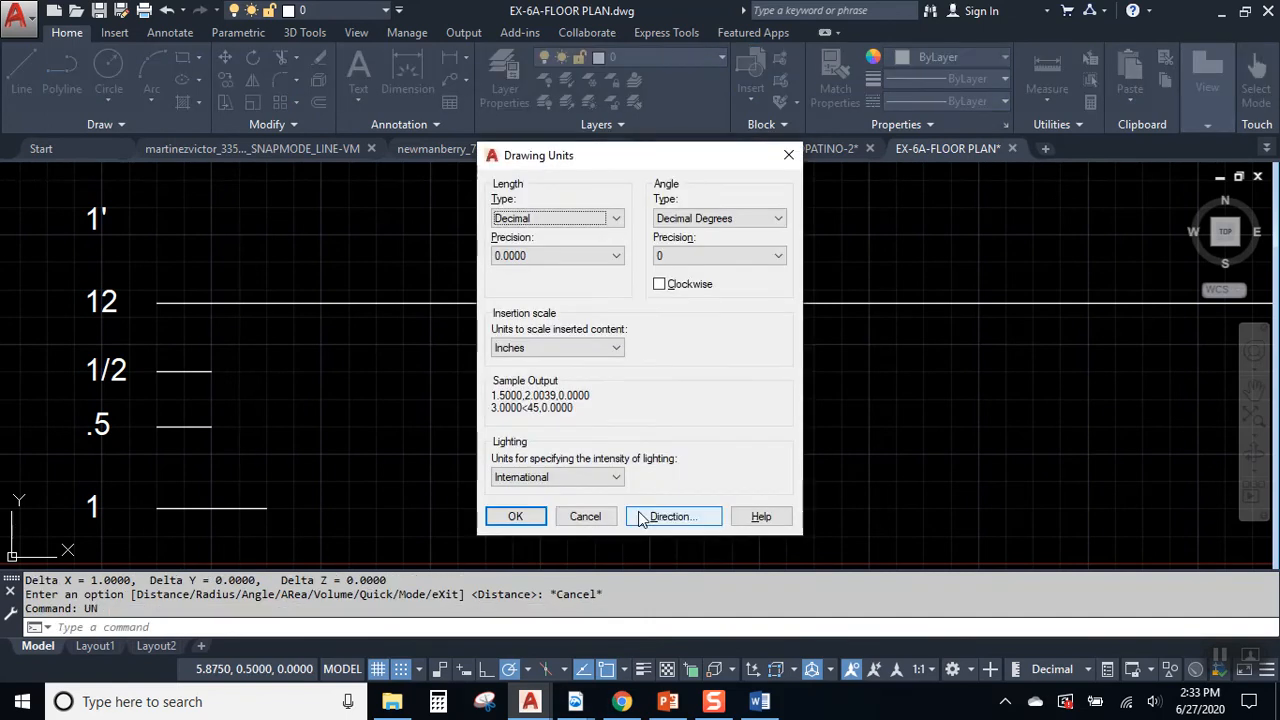
{"action": "left_click", "coordinate": [563, 260]}
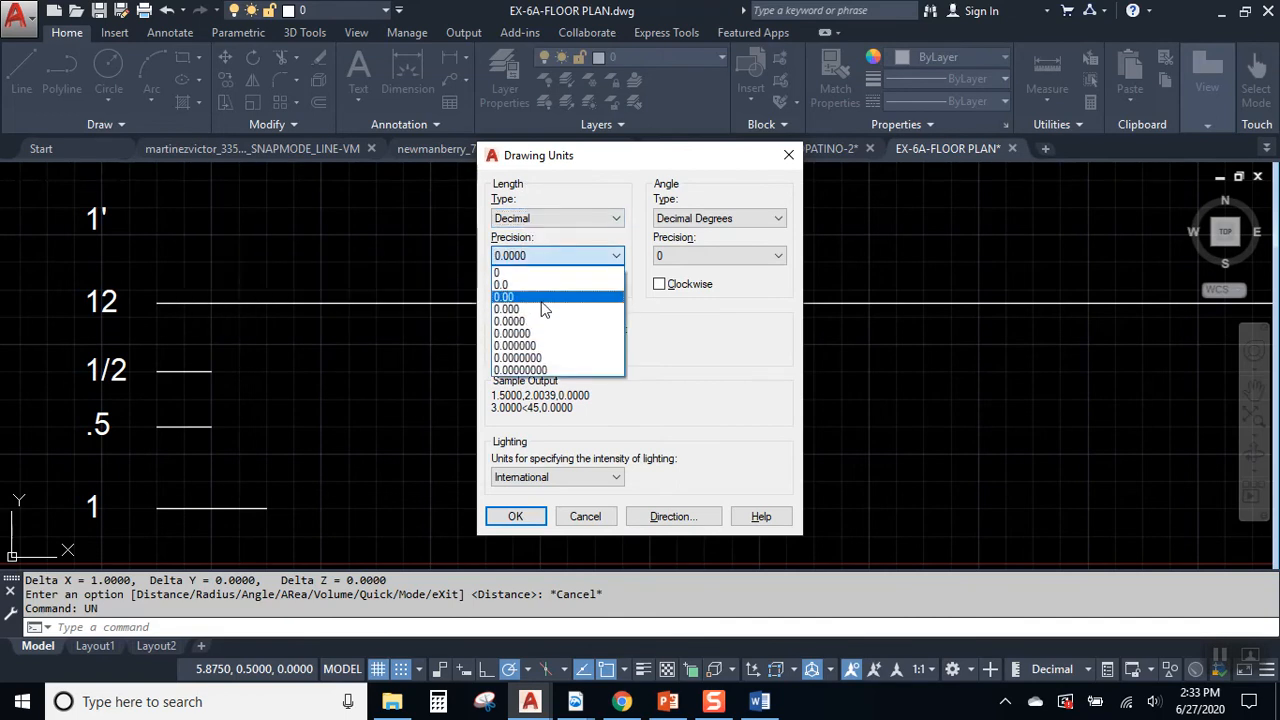
{"action": "left_click", "coordinate": [544, 298]}
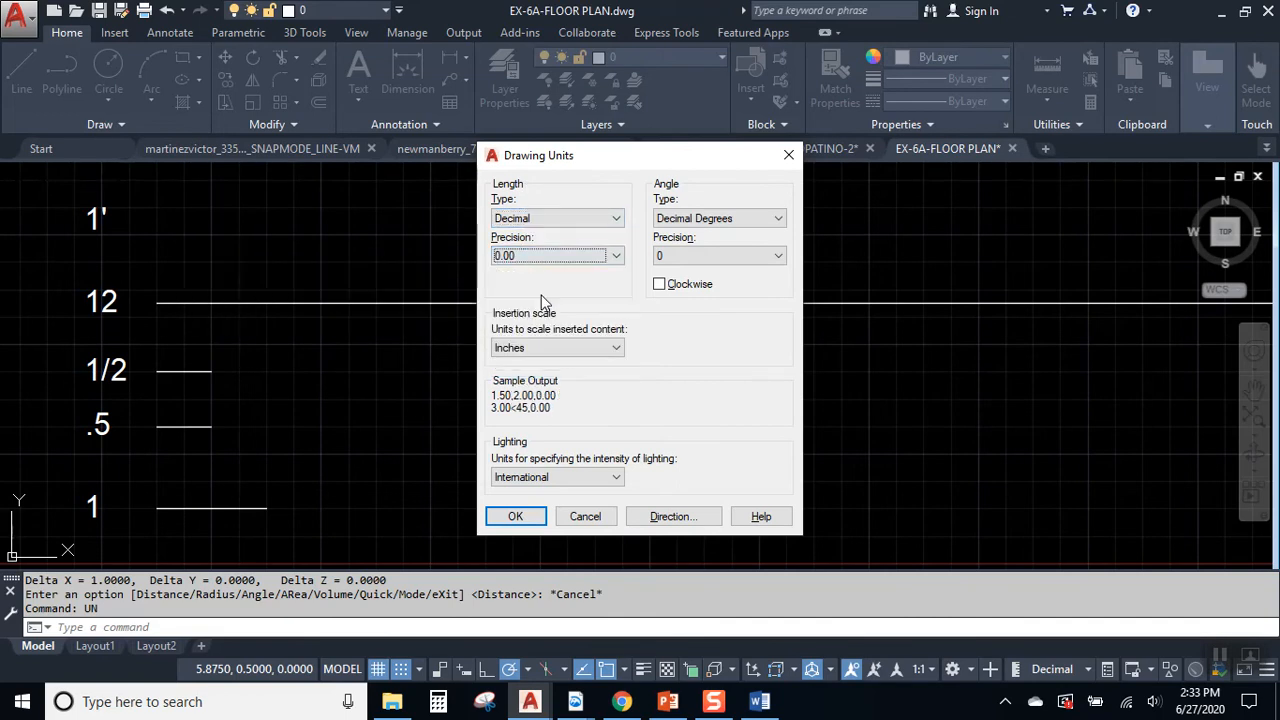
{"action": "left_click", "coordinate": [514, 516]}
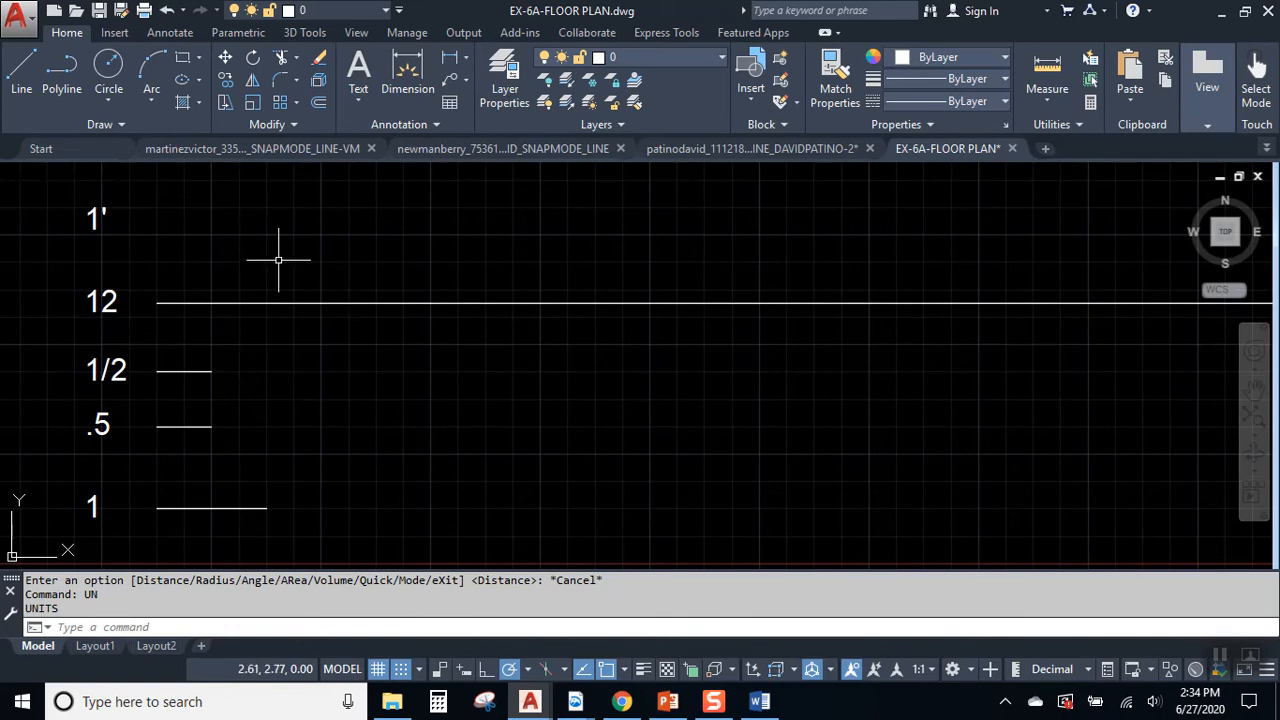
Check how the current fillet radius is reported by starting Fillet, and cancel the command.
{"action": "type", "text": "F"}
{"action": "key", "text": "Return"}
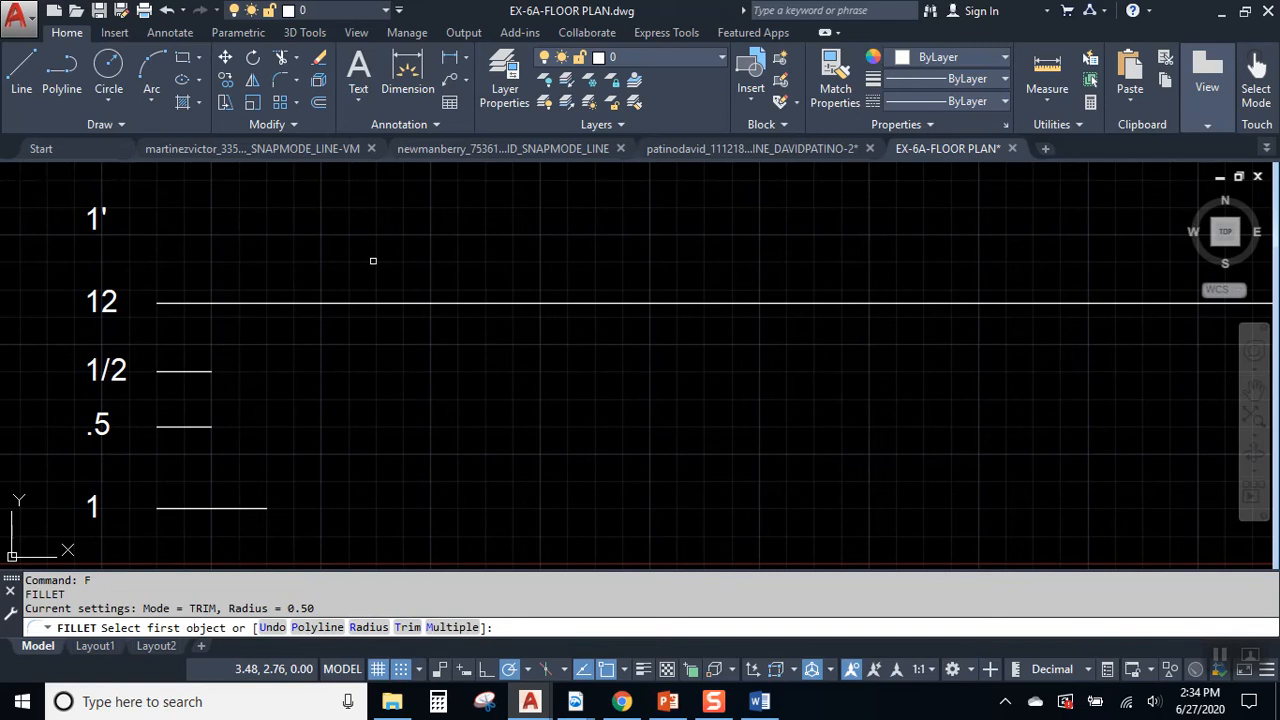
{"action": "mouse_move", "coordinate": [321, 608]}
{"action": "left_mouse_down"}
{"action": "mouse_move", "coordinate": [285, 608]}
{"action": "mouse_move", "coordinate": [300, 609]}
{"action": "left_mouse_up"}
{"action": "key", "text": "Escape"}
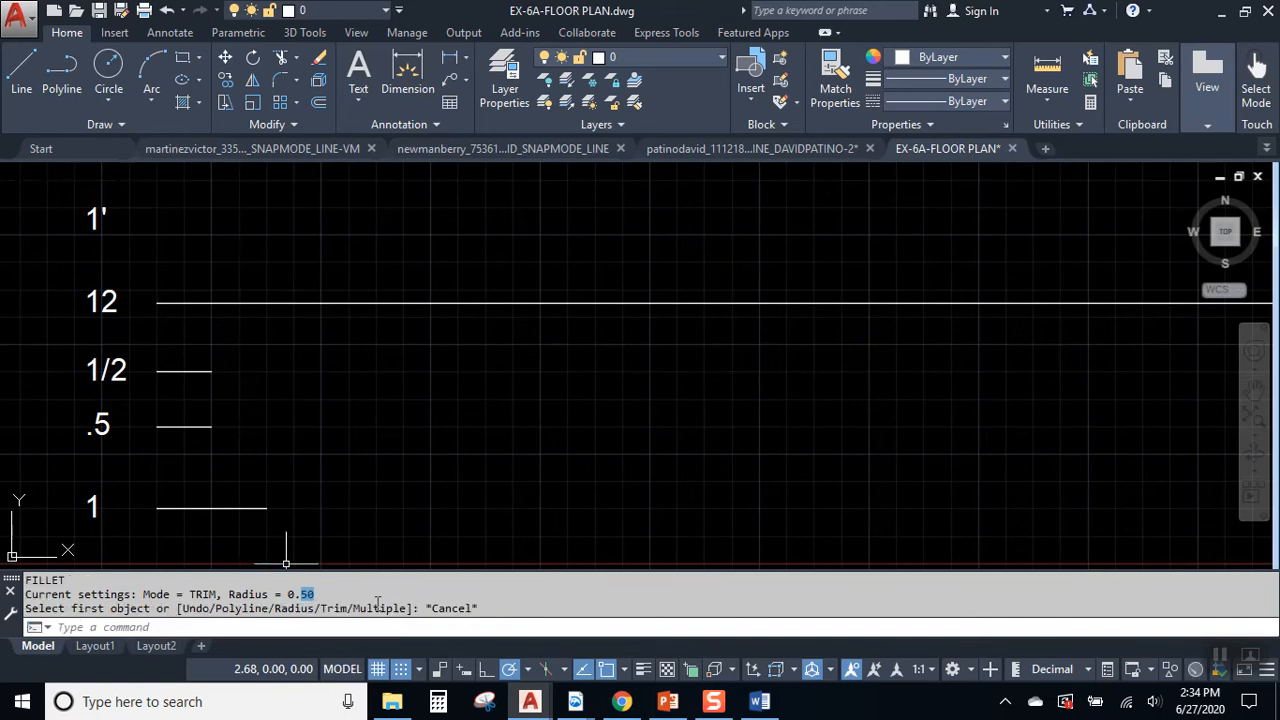
Draw a horizontal line in the empty area below the 12-unit line and a vertical line down from its right end to about 7.50, 0.63.
{"action": "middle_click_drag", "start_coordinate": [346, 437], "coordinate": [369, 441]}
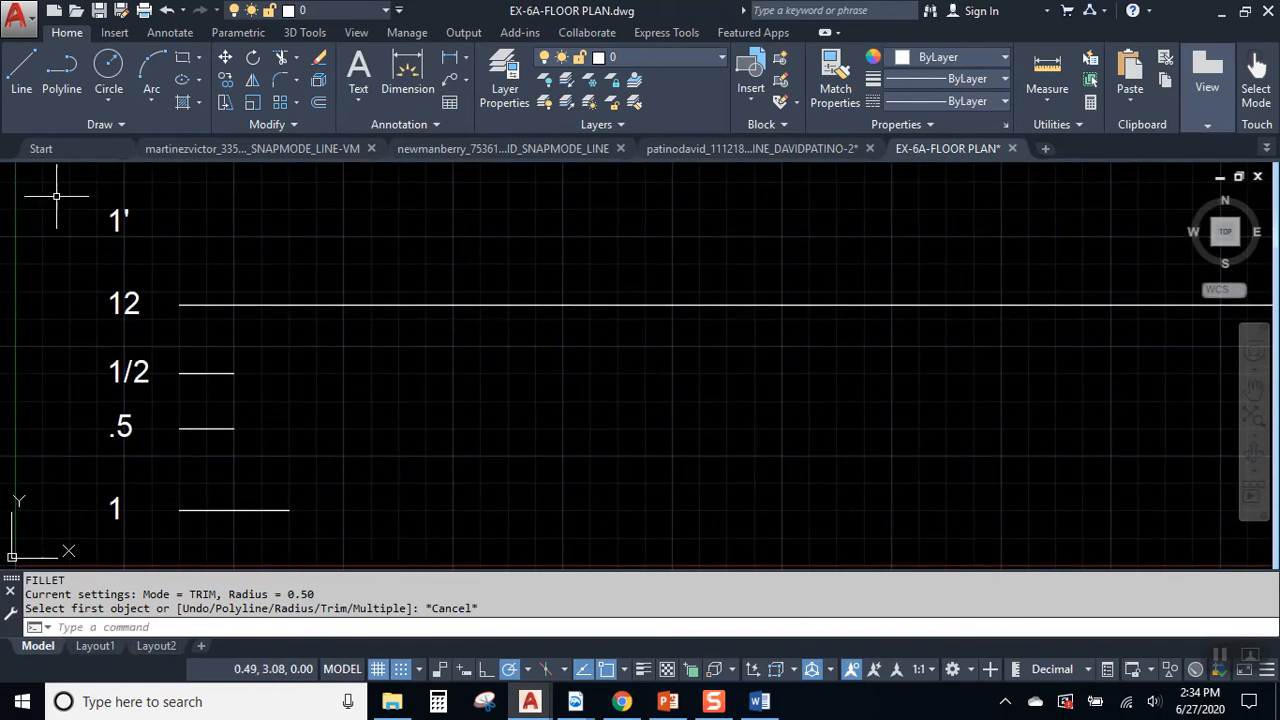
{"action": "left_click", "coordinate": [21, 75]}
{"action": "left_click", "coordinate": [563, 373]}
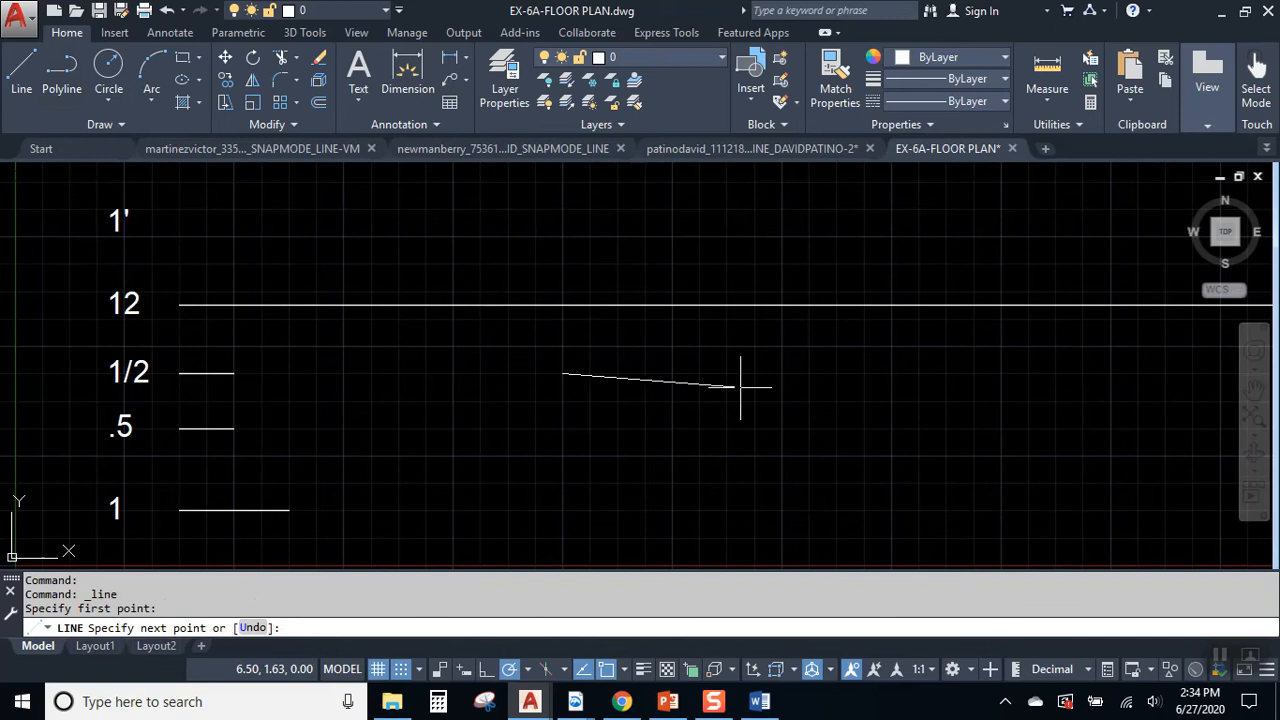
{"action": "left_click", "coordinate": [838, 373]}
{"action": "left_click", "coordinate": [836, 496]}
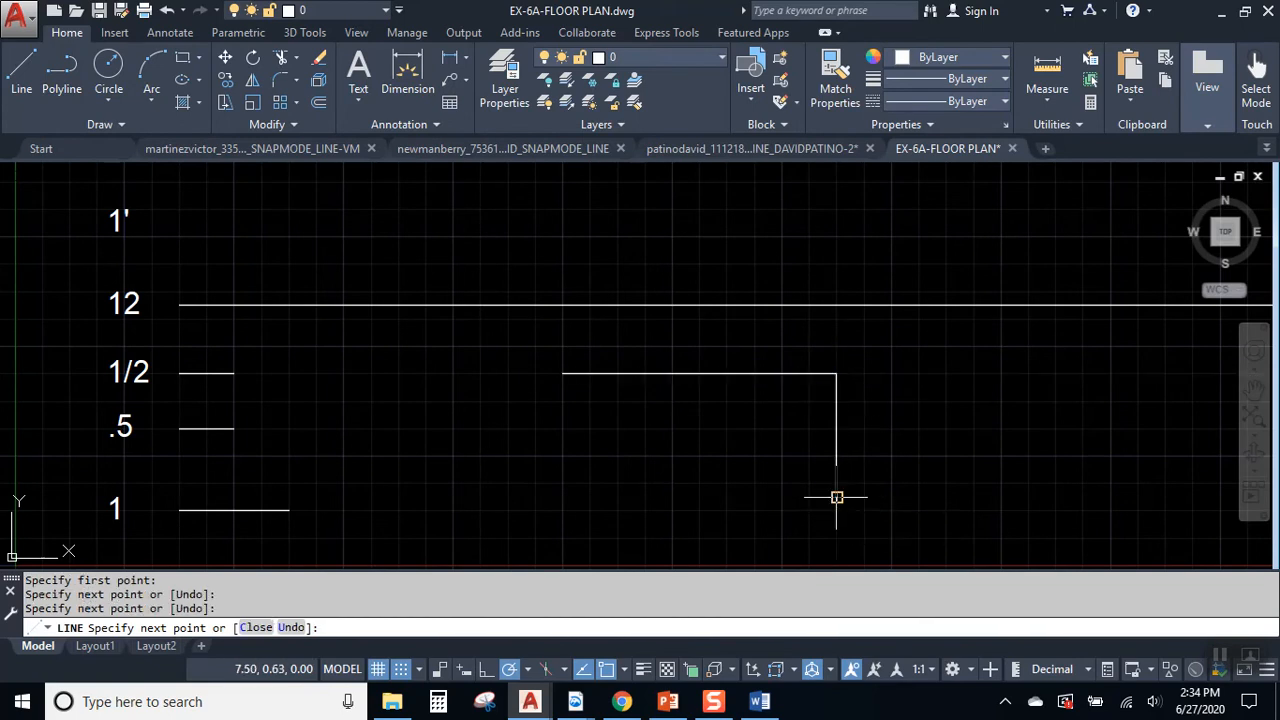
{"action": "key", "text": "Escape"}
End the line and fillet the corner between the horizontal and vertical lines with a radius of .375.
{"action": "left_click", "coordinate": [252, 627]}
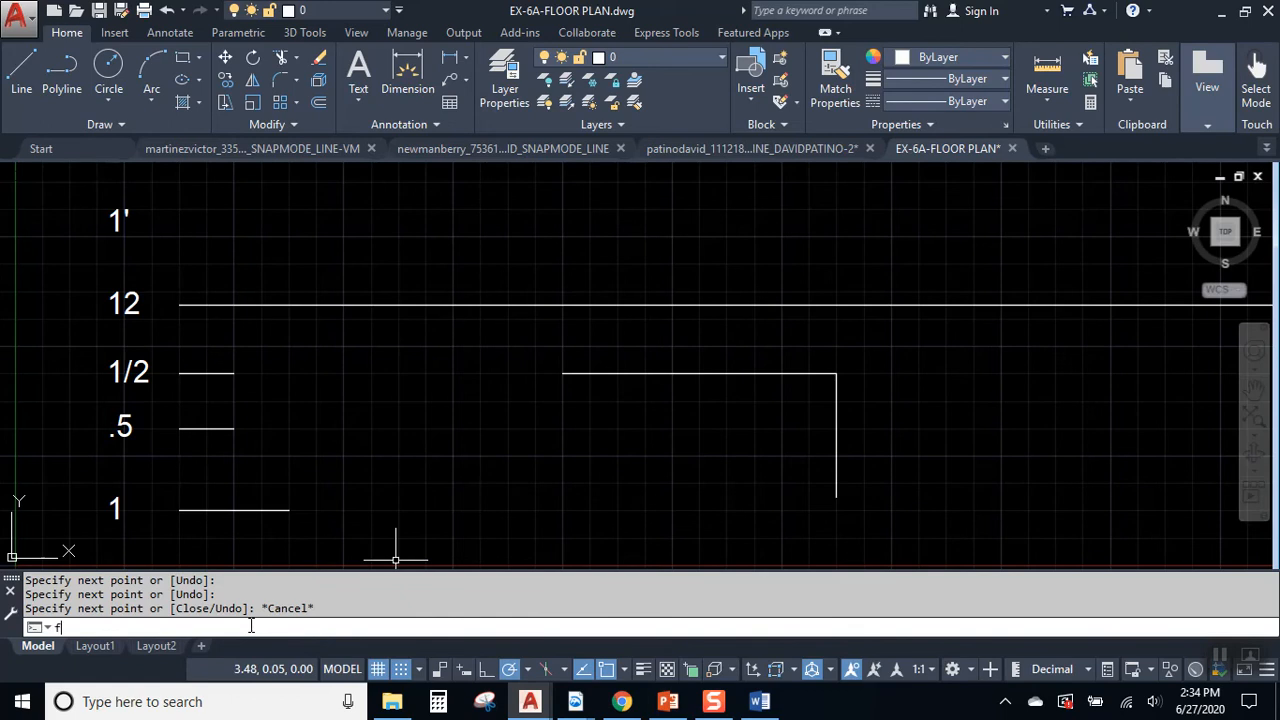
{"action": "type", "text": "f"}
{"action": "key", "text": "Return"}
{"action": "type", "text": "r"}
{"action": "key", "text": "Return"}
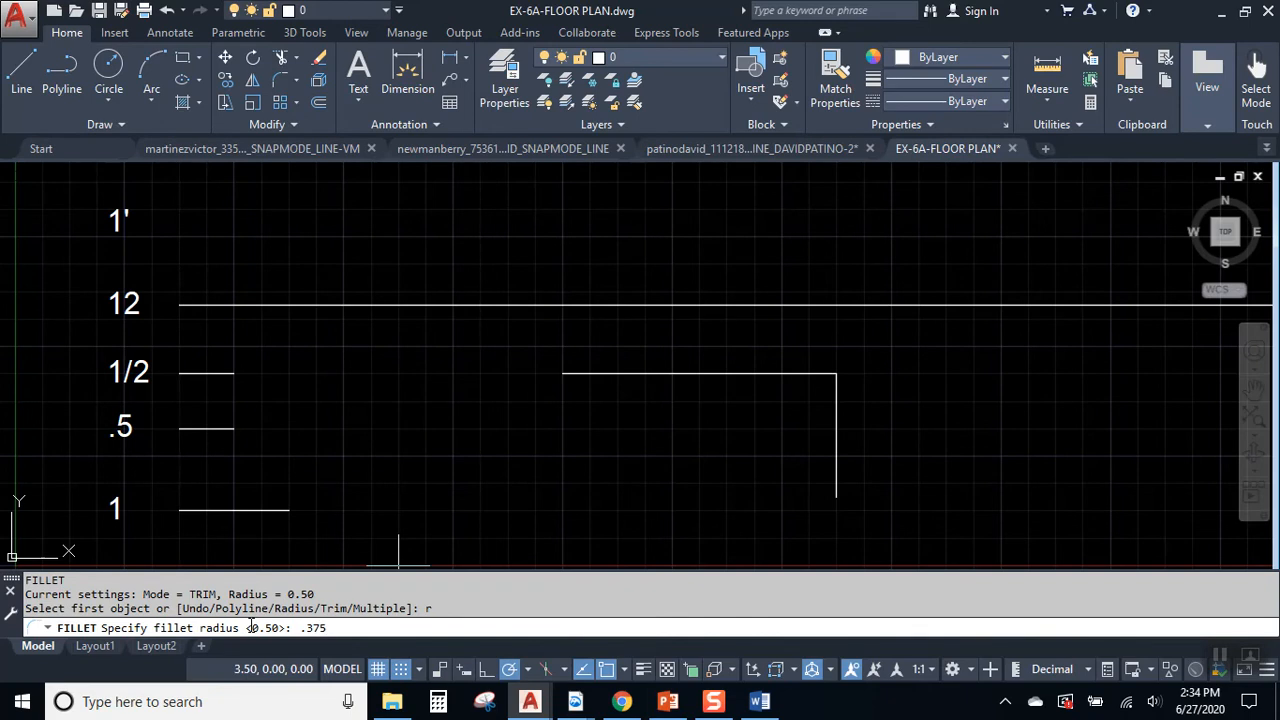
{"action": "key", "text": "Return"}
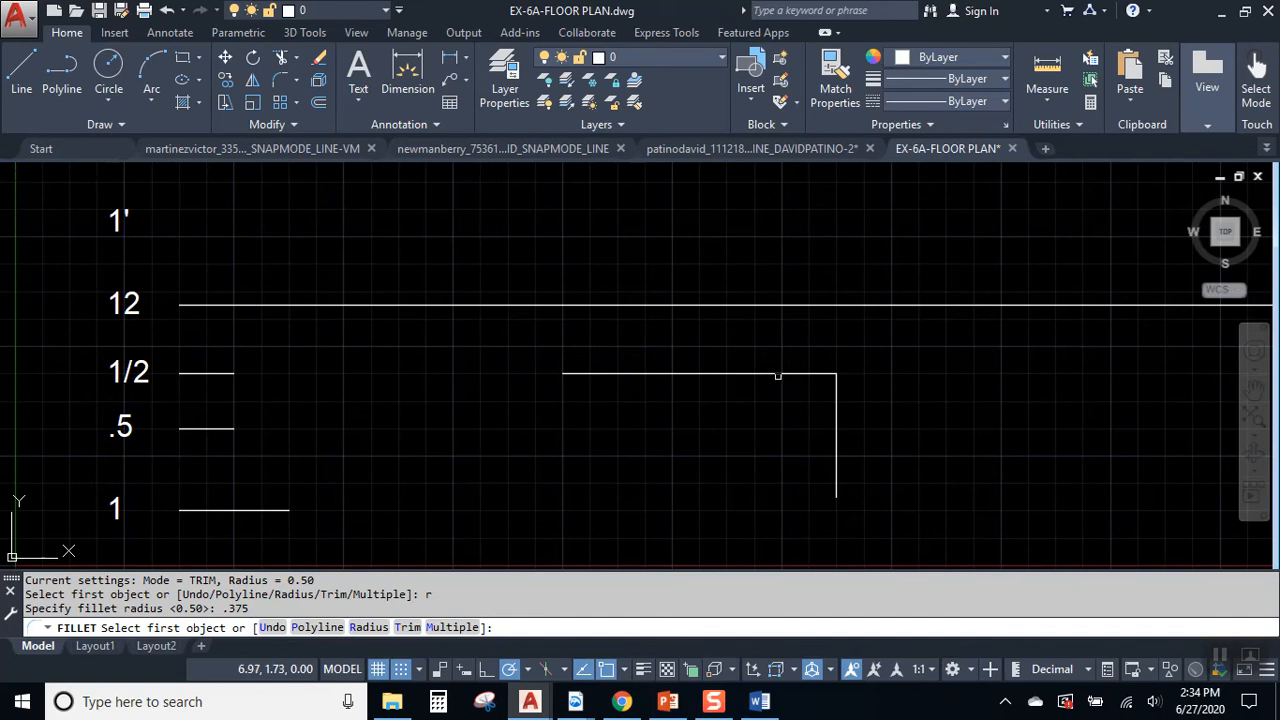
{"action": "left_click", "coordinate": [774, 373]}
{"action": "left_click", "coordinate": [838, 421]}
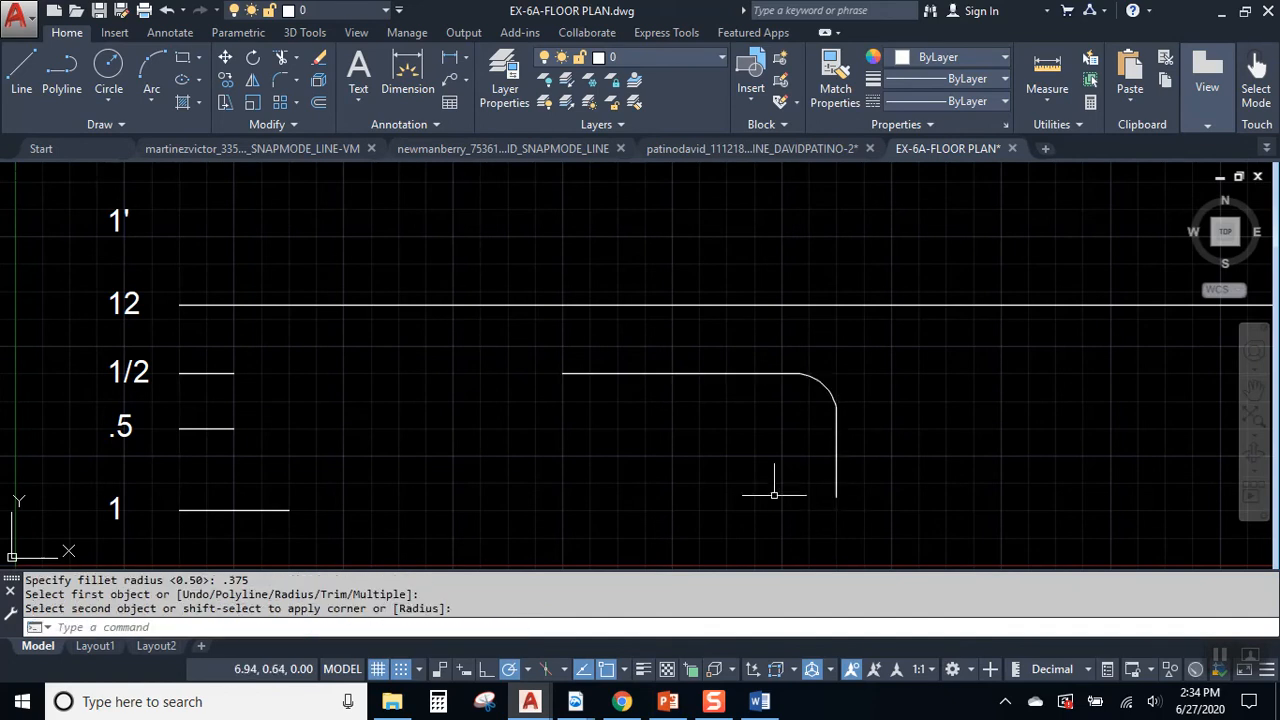
Check how the fillet radius is reported at two-decimal precision by starting Fillet, and cancel the command.
{"action": "type", "text": "f"}
{"action": "key", "text": "Return"}
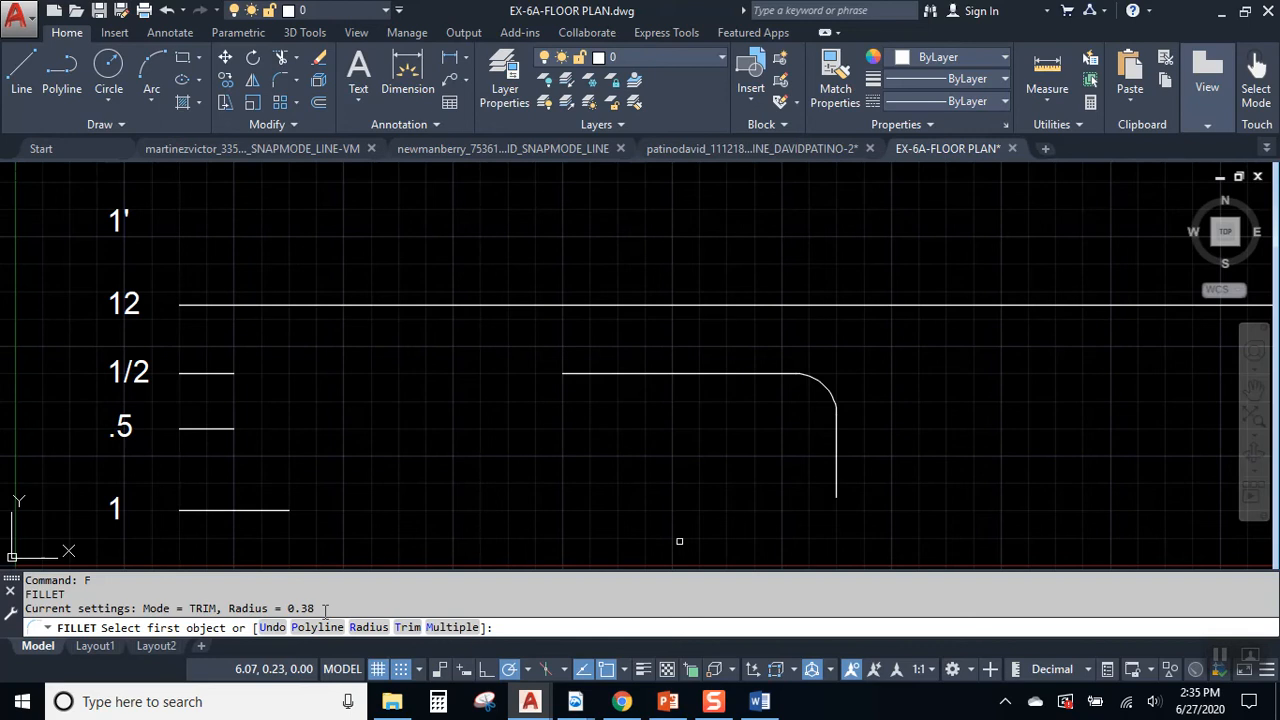
{"action": "key", "text": "Escape"}
{"action": "key", "text": "Escape"}
{"action": "key", "text": "Escape"}
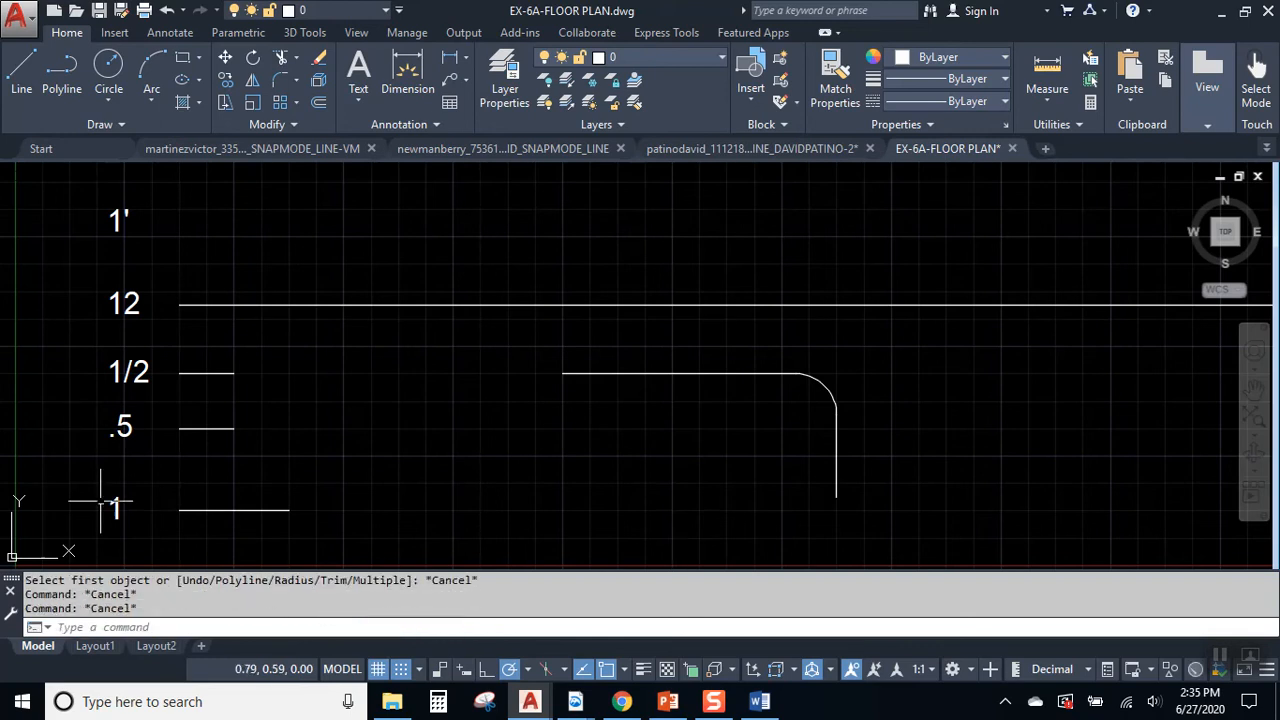
Set the decimal length precision in the drawing units to 0.000.
{"action": "type", "text": "un"}
{"action": "key", "text": "Return"}
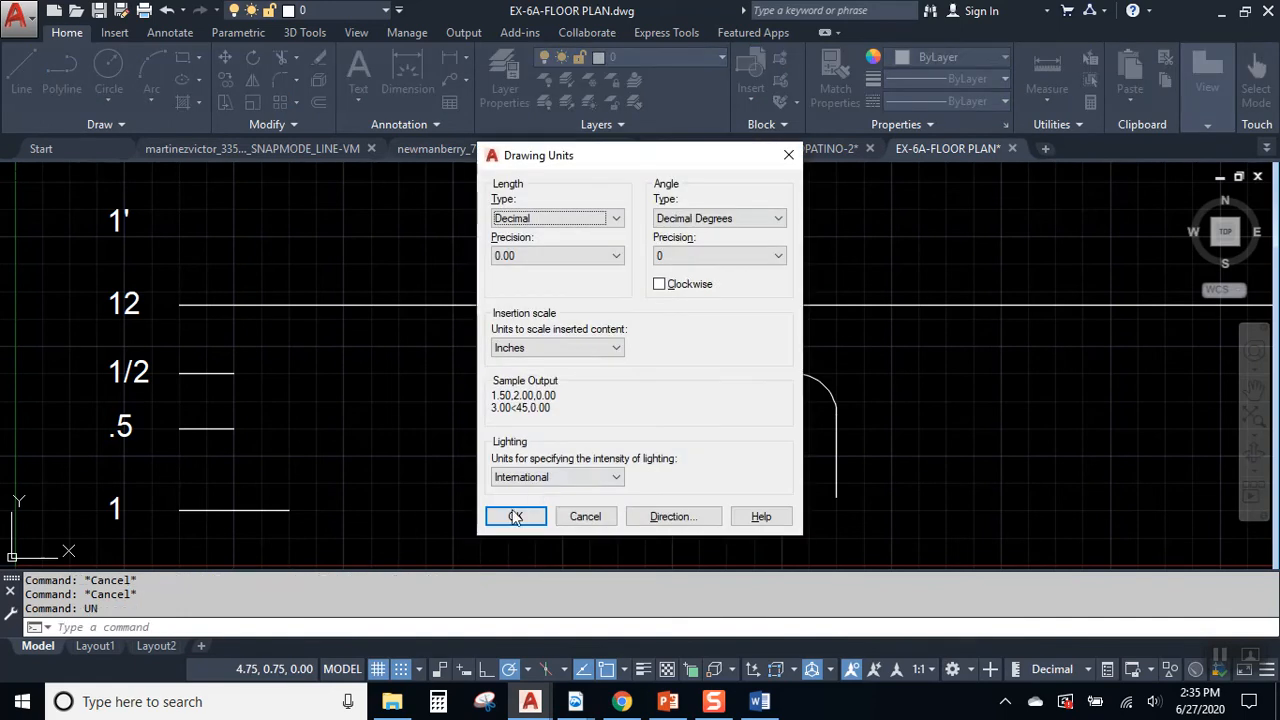
{"action": "left_click", "coordinate": [548, 259]}
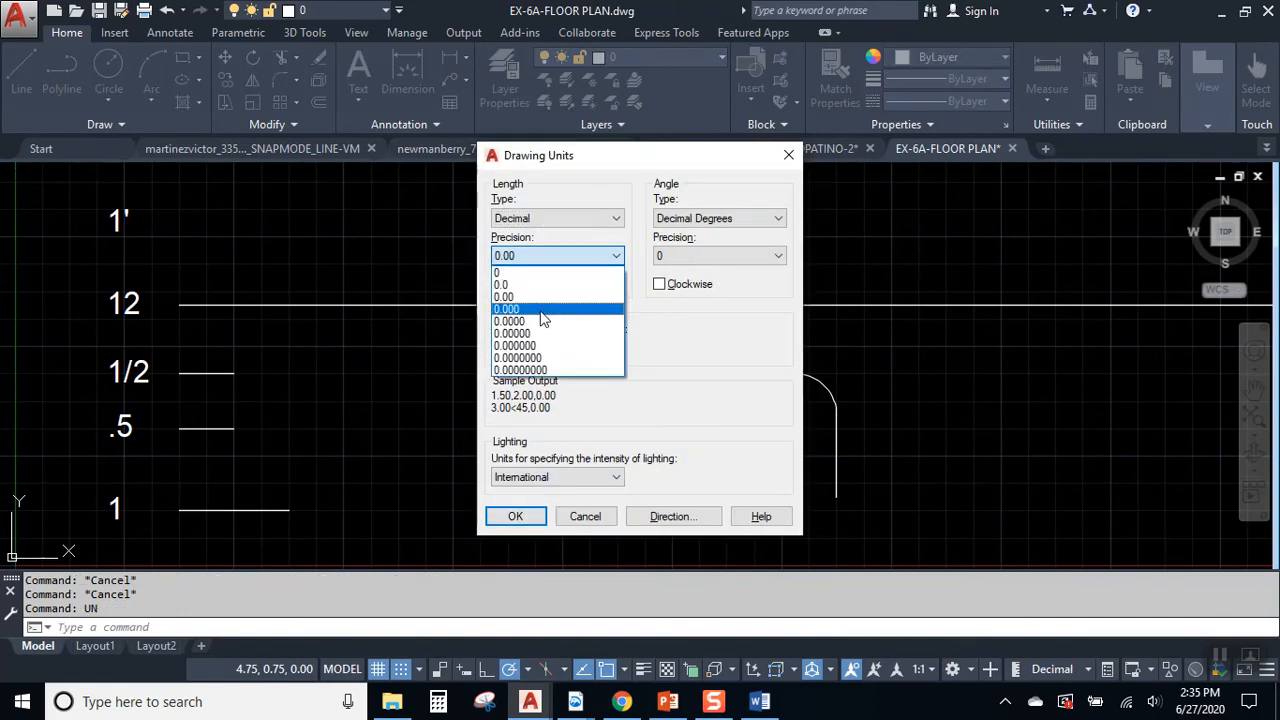
{"action": "left_click", "coordinate": [543, 310]}
{"action": "left_click", "coordinate": [517, 513]}
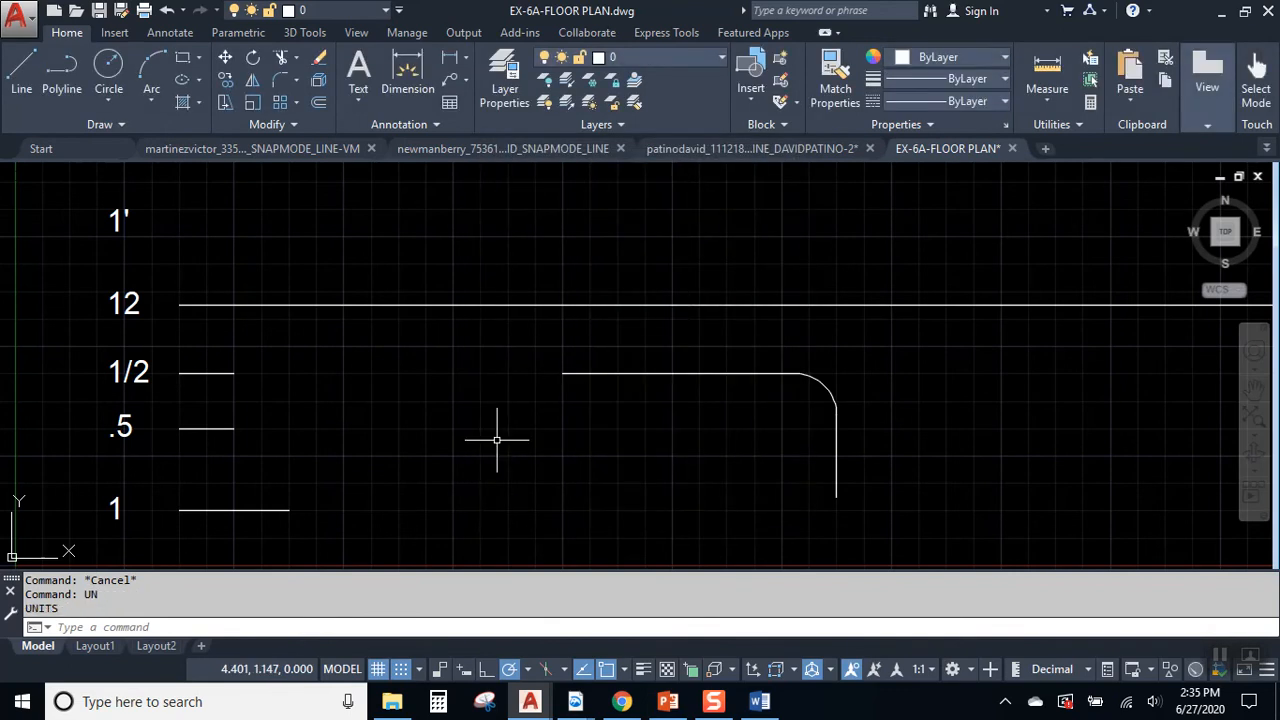
Check how the fillet radius is reported at three-decimal precision by starting Fillet, and cancel the command.
{"action": "type", "text": "f"}
{"action": "key", "text": "Return"}
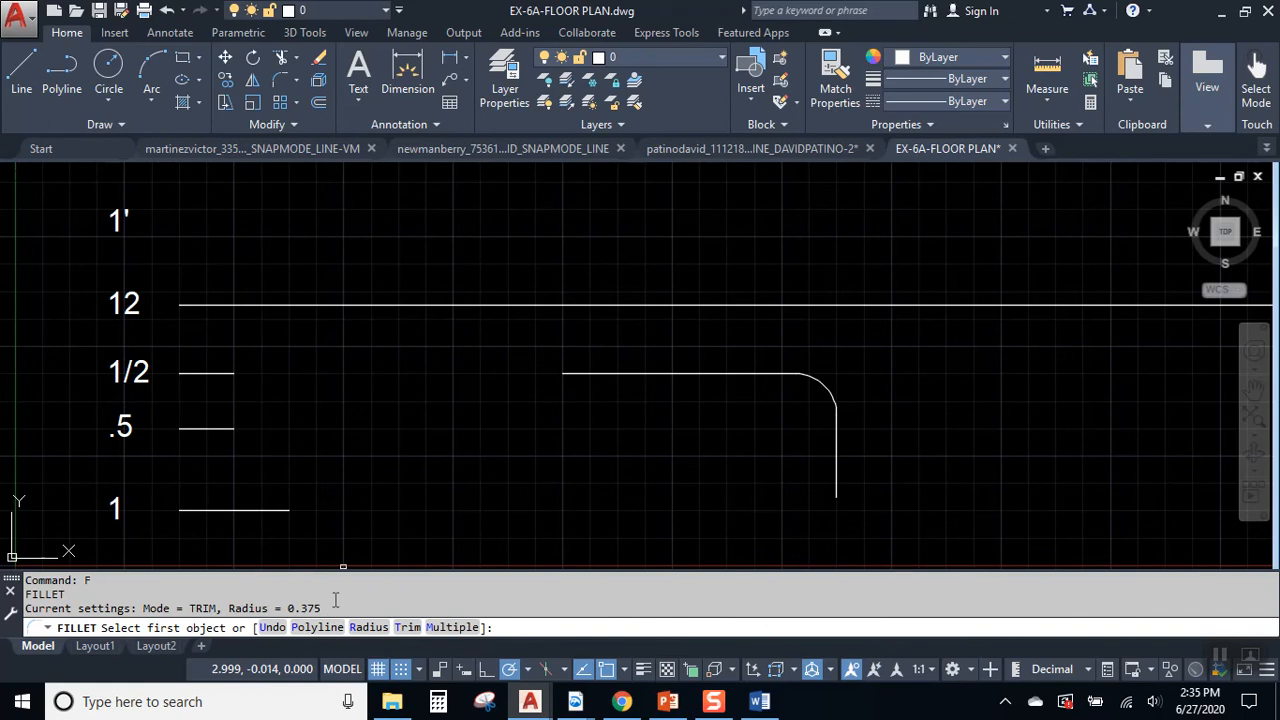
{"action": "key", "text": "Escape"}
{"action": "key", "text": "Escape"}
{"action": "key", "text": "Escape"}
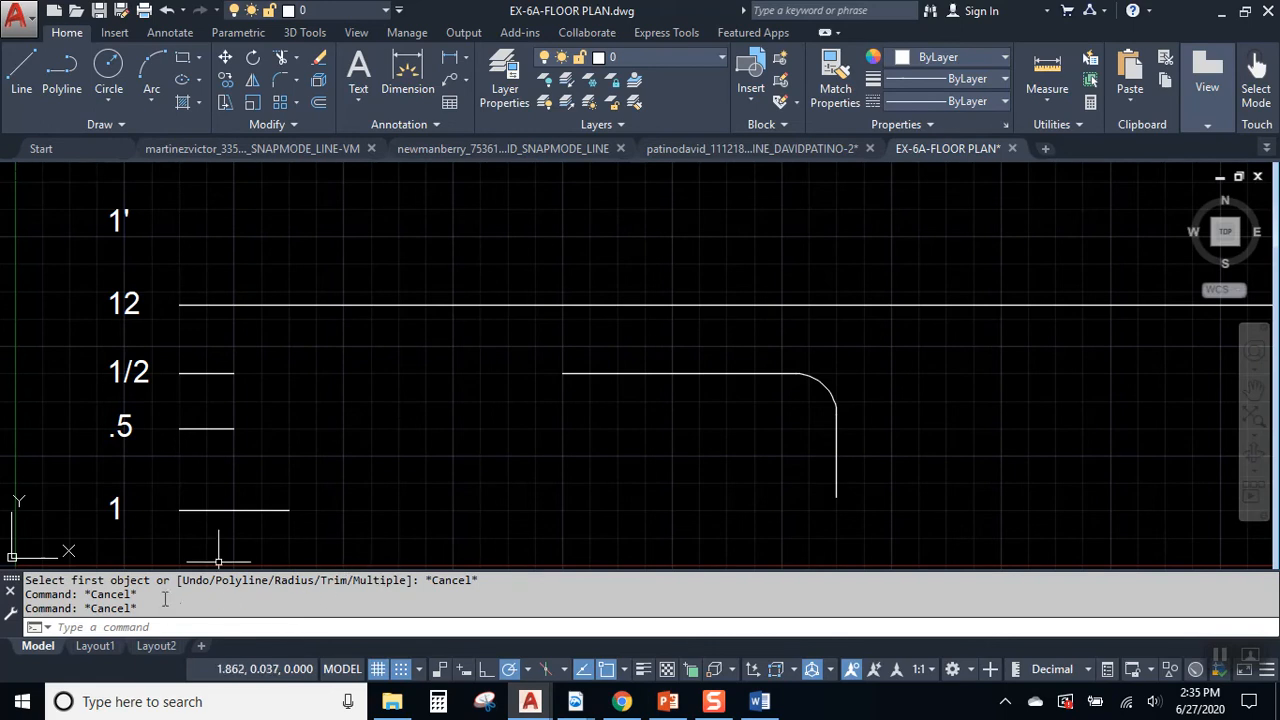
{"action": "left_click", "coordinate": [1047, 102]}
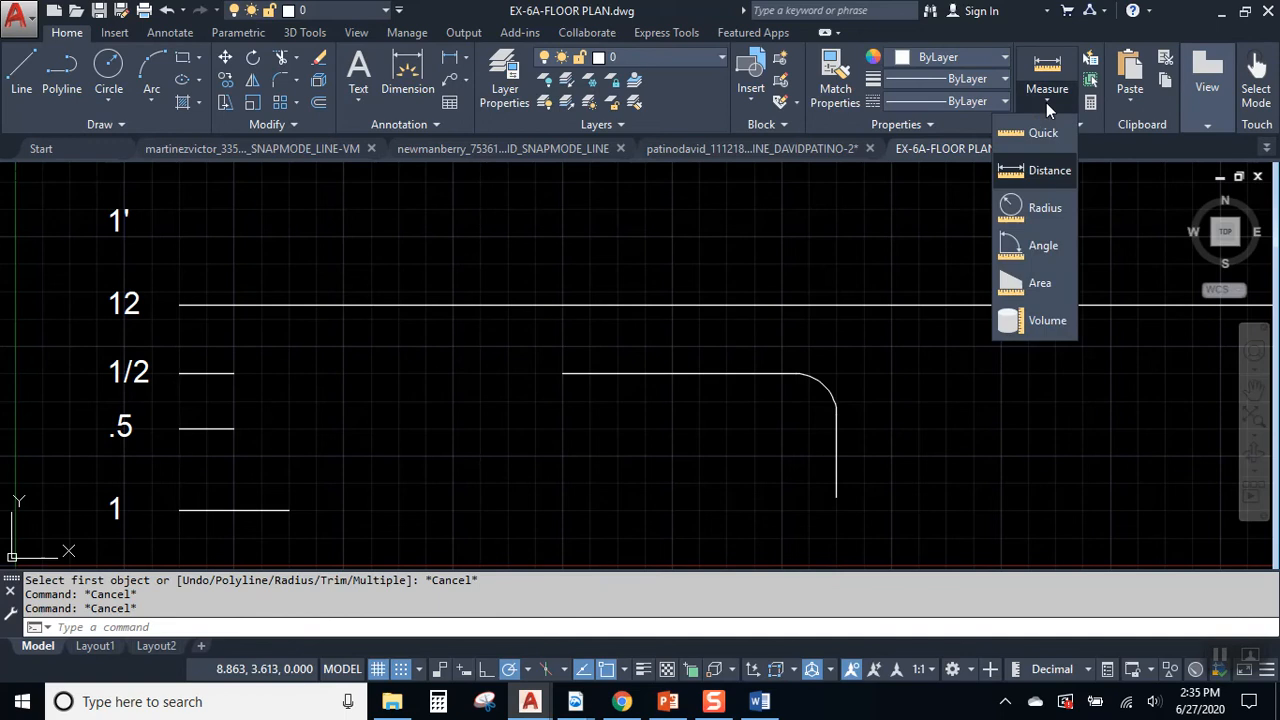
{"action": "left_click", "coordinate": [109, 198]}
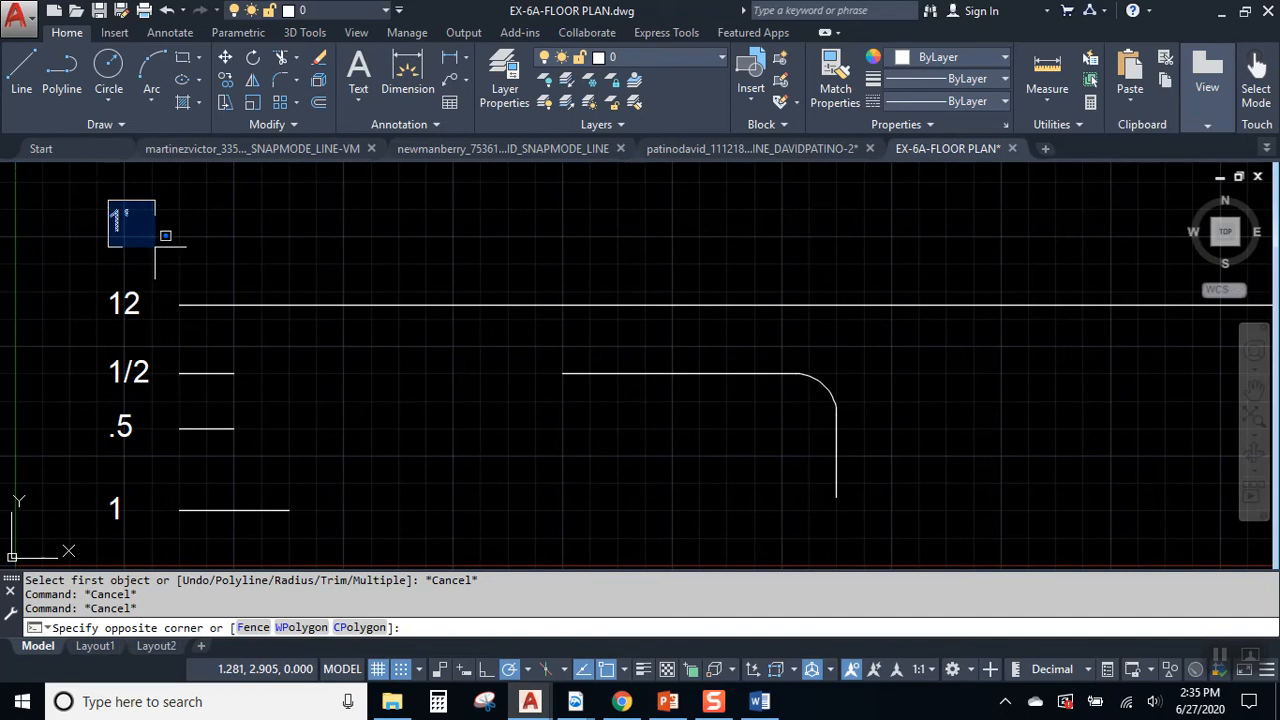
{"action": "left_click", "coordinate": [168, 251]}
{"action": "key", "text": "Escape"}
{"action": "left_click", "coordinate": [109, 198]}
{"action": "left_click", "coordinate": [150, 257]}
{"action": "key", "text": "Escape"}
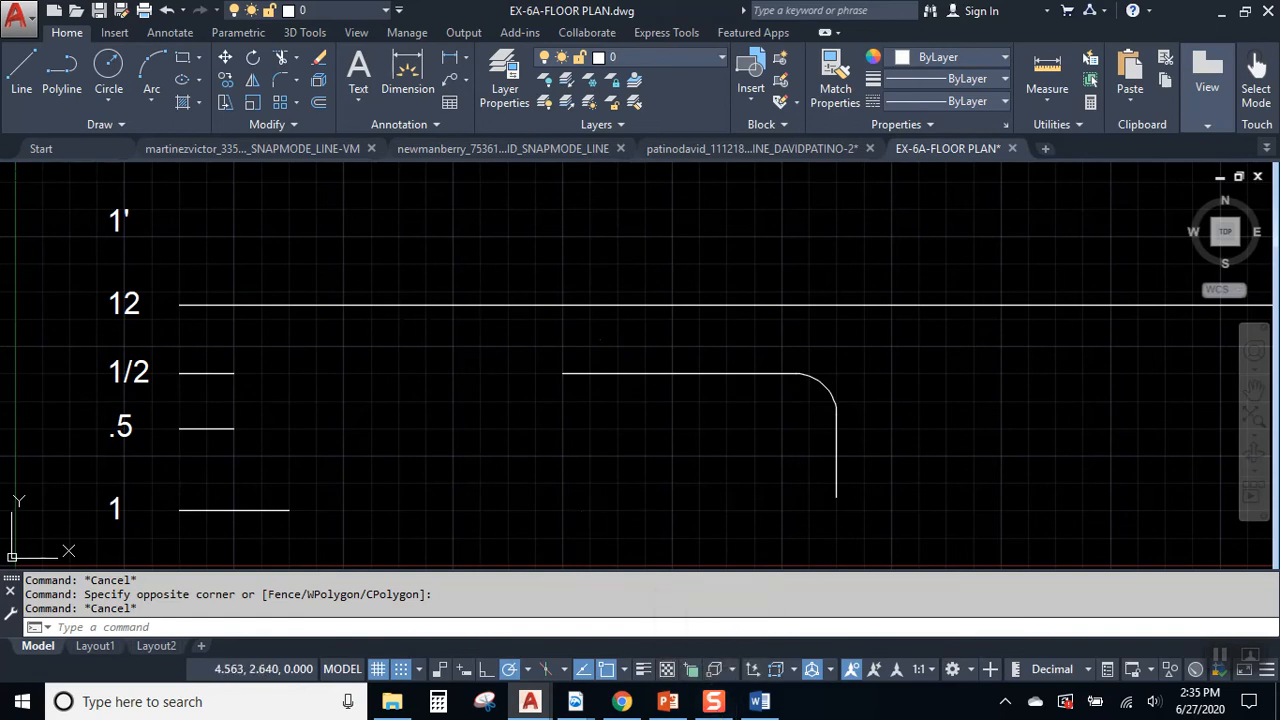
Set the drawing units' length type to Fractional with a precision of 0 1/16.
{"action": "type", "text": "UN"}
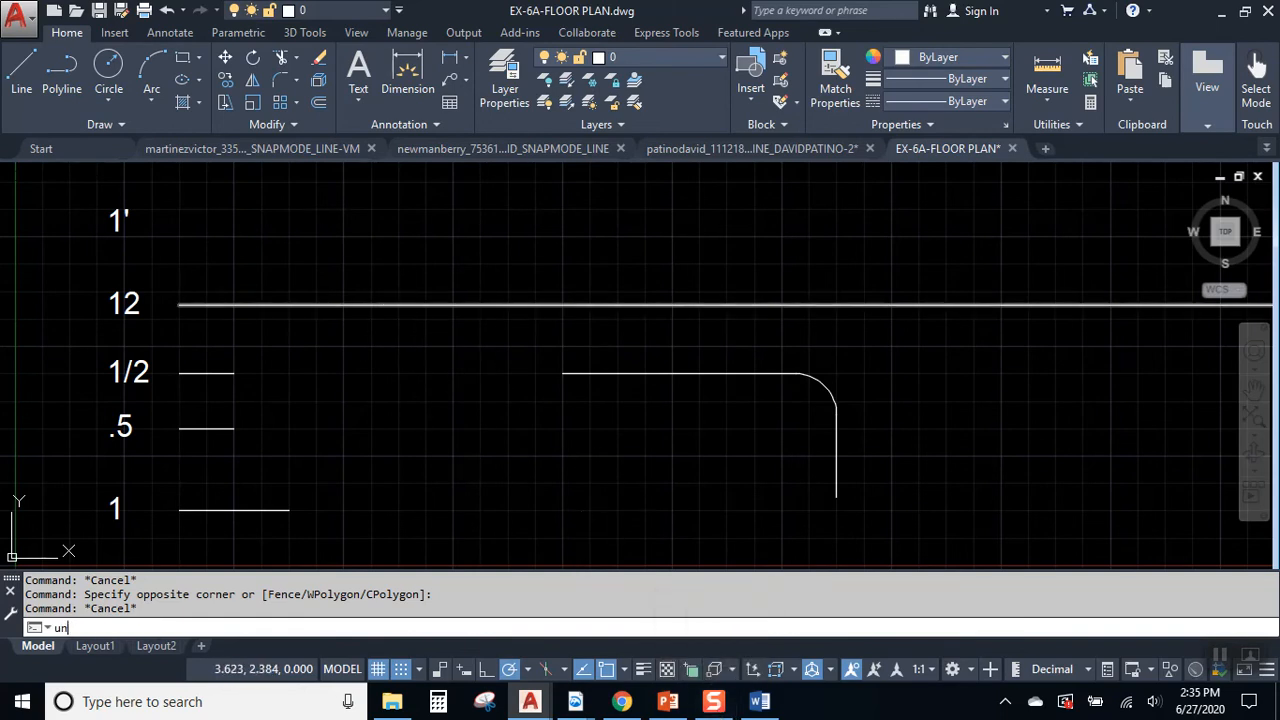
{"action": "key", "text": "Return"}
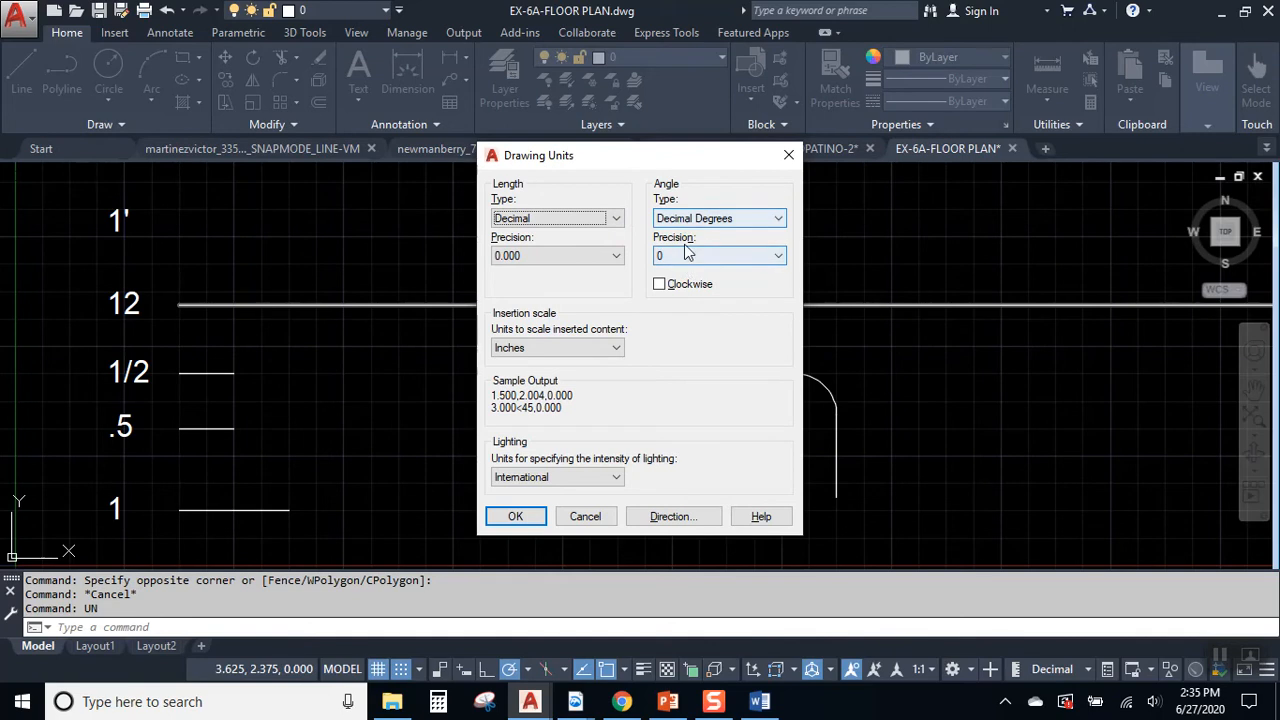
{"action": "left_click", "coordinate": [540, 219]}
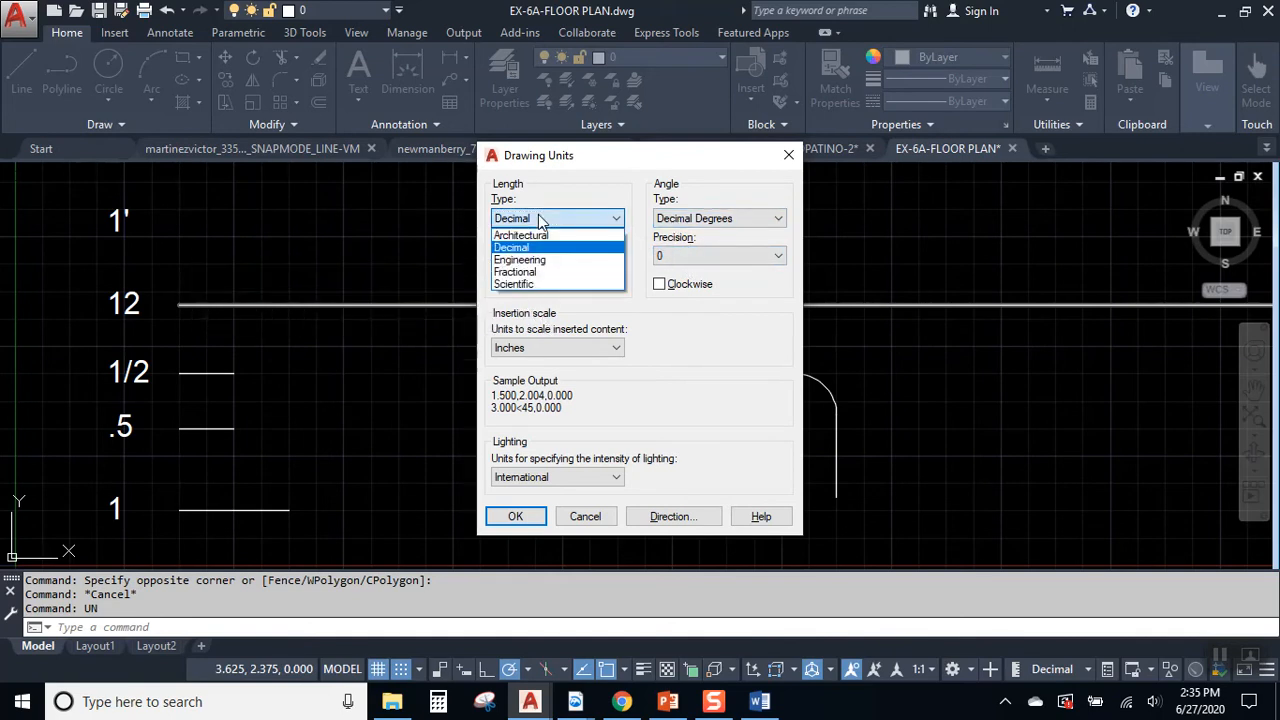
{"action": "left_click", "coordinate": [535, 275]}
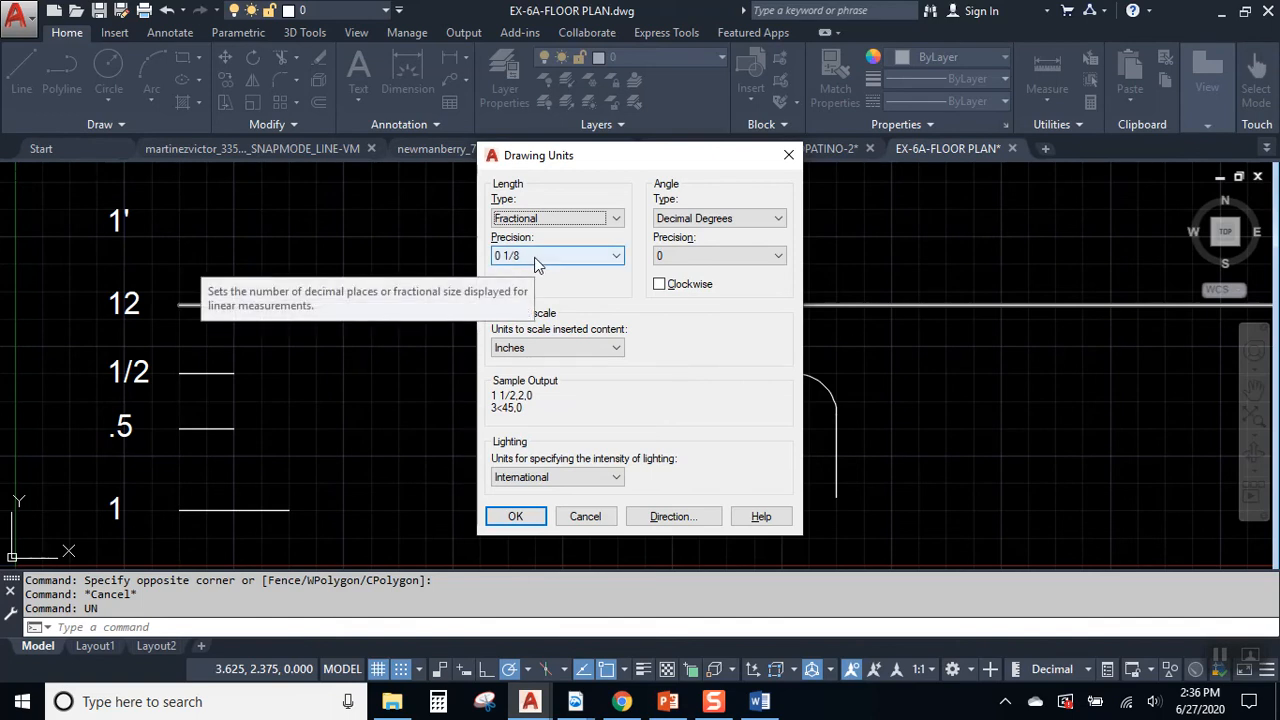
{"action": "left_click", "coordinate": [535, 258]}
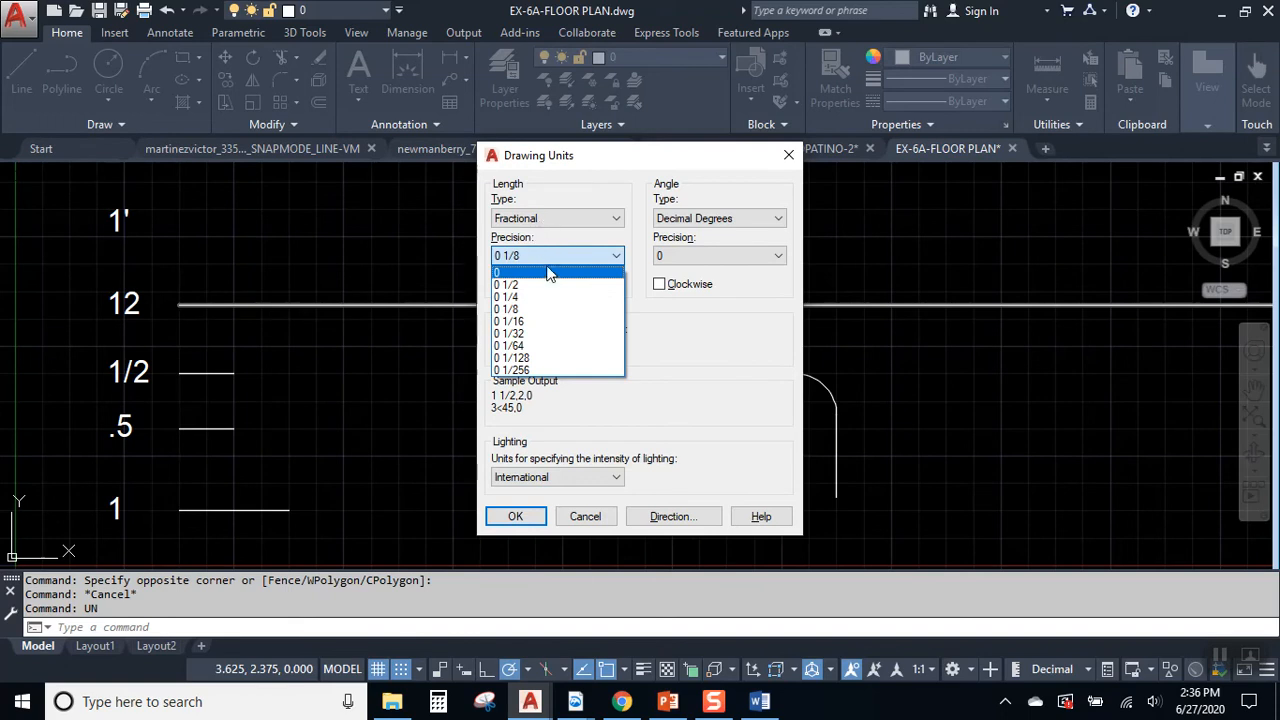
{"action": "left_click", "coordinate": [543, 322]}
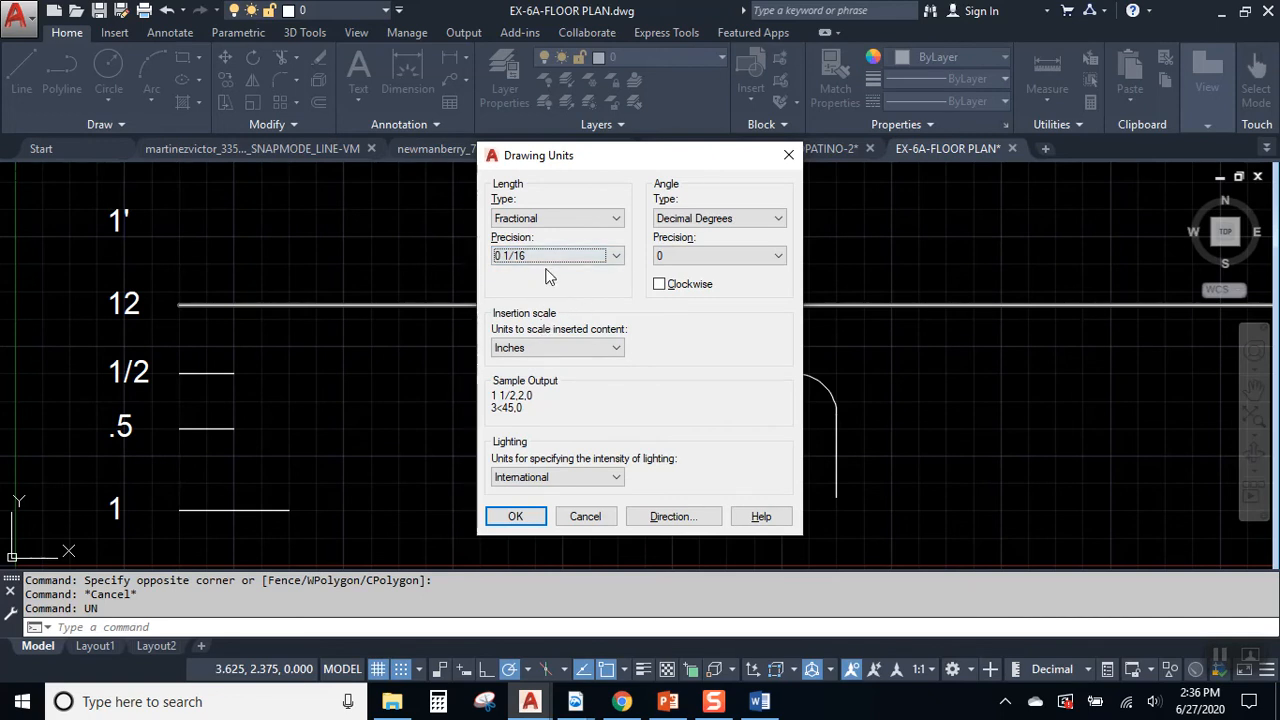
{"action": "left_click", "coordinate": [536, 517]}
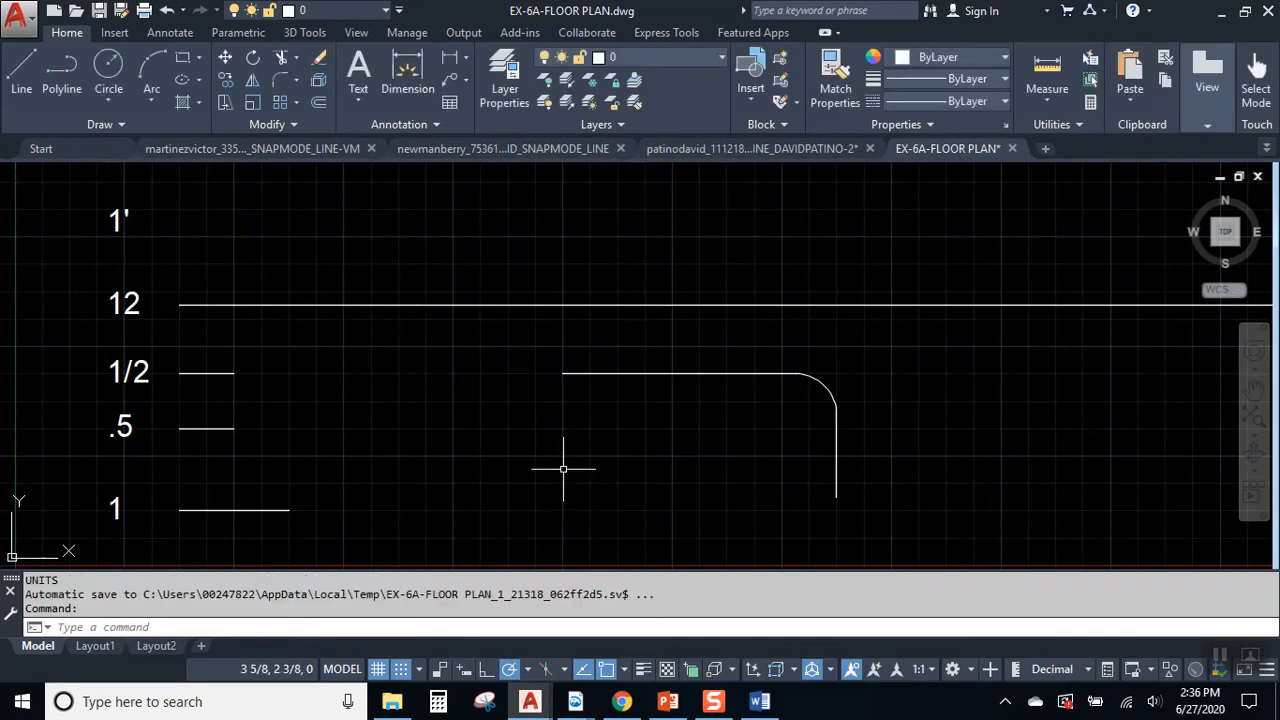
Check how Fillet and its Radius option report the current radius in fractional units, and cancel the command.
{"action": "type", "text": "f"}
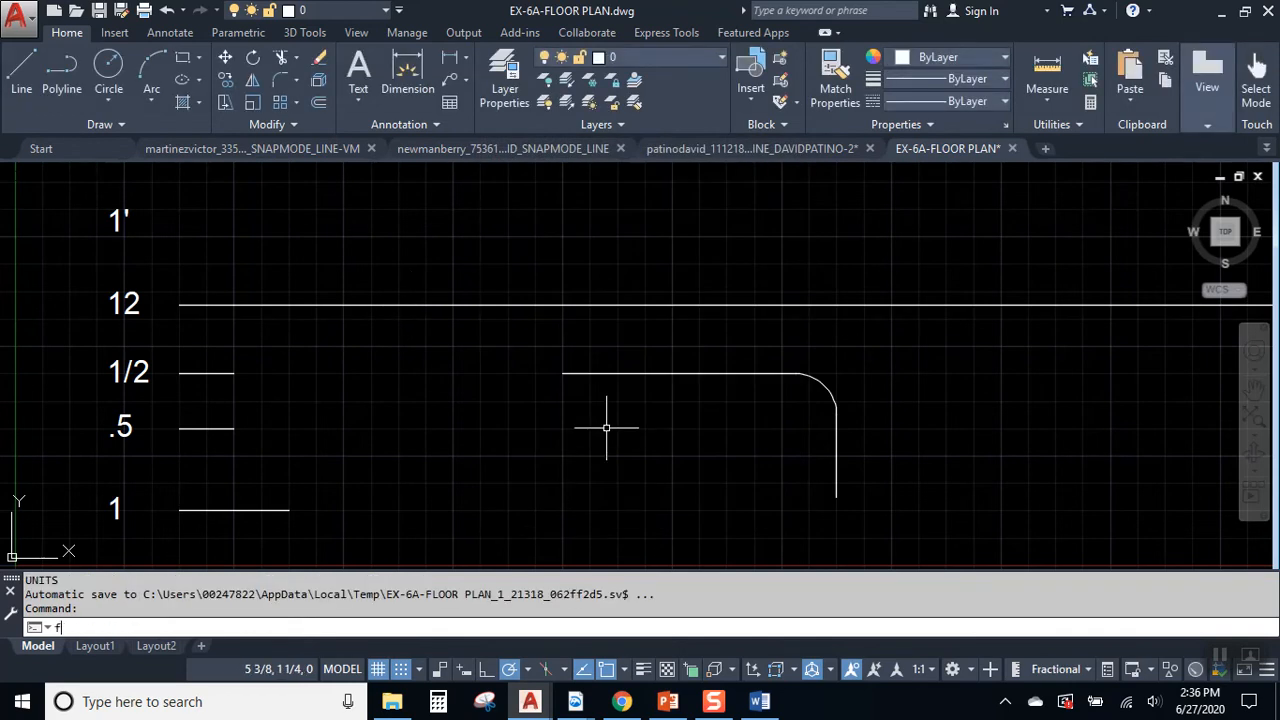
{"action": "key", "text": "Return"}
{"action": "type", "text": "r"}
{"action": "key", "text": "Return"}
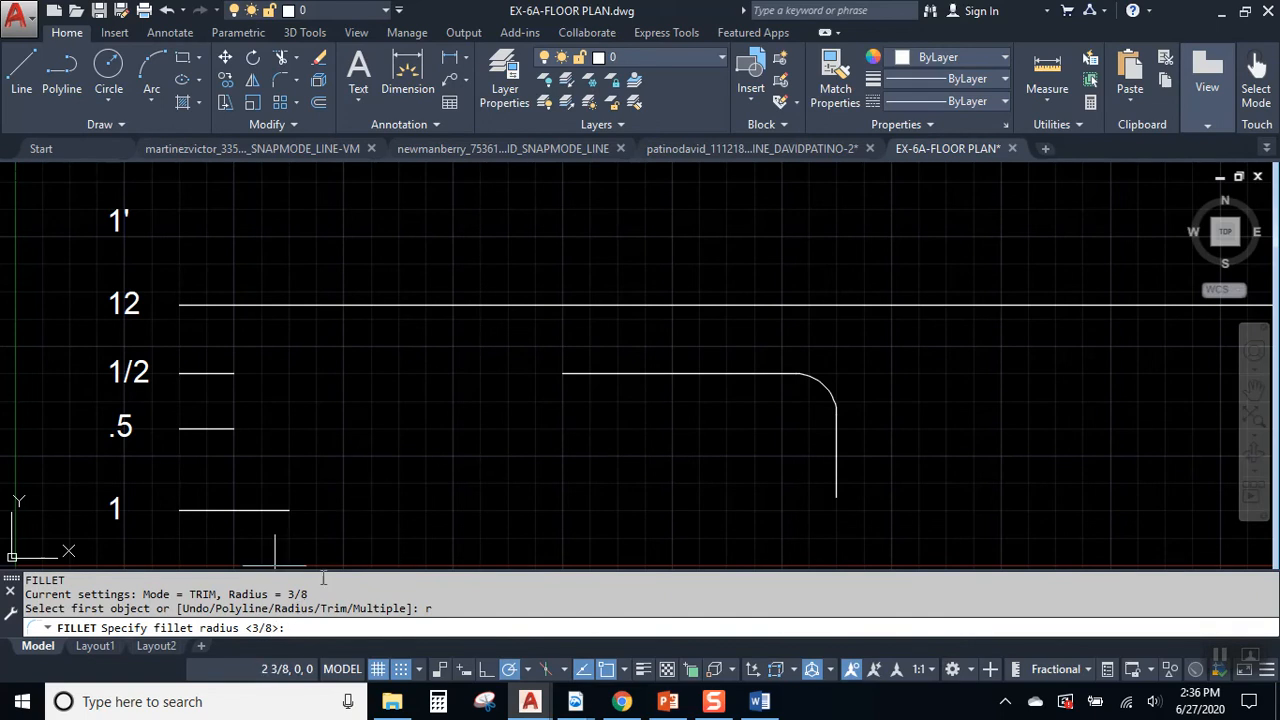
{"action": "key", "text": "Escape"}
{"action": "key", "text": "Escape"}
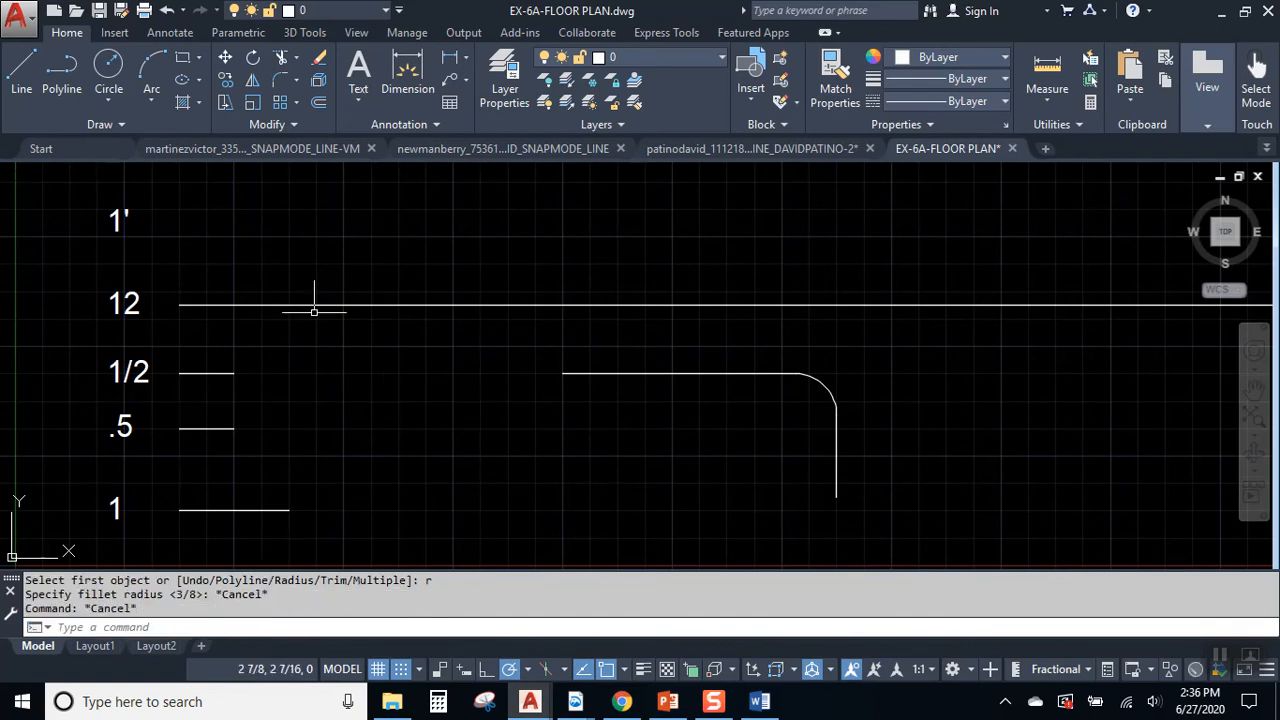
Preview horizontal distances from a point in the empty area above the 12-unit line with the Distance measurement, and cancel it.
{"action": "left_click", "coordinate": [1040, 78]}
{"action": "left_click", "coordinate": [428, 236]}
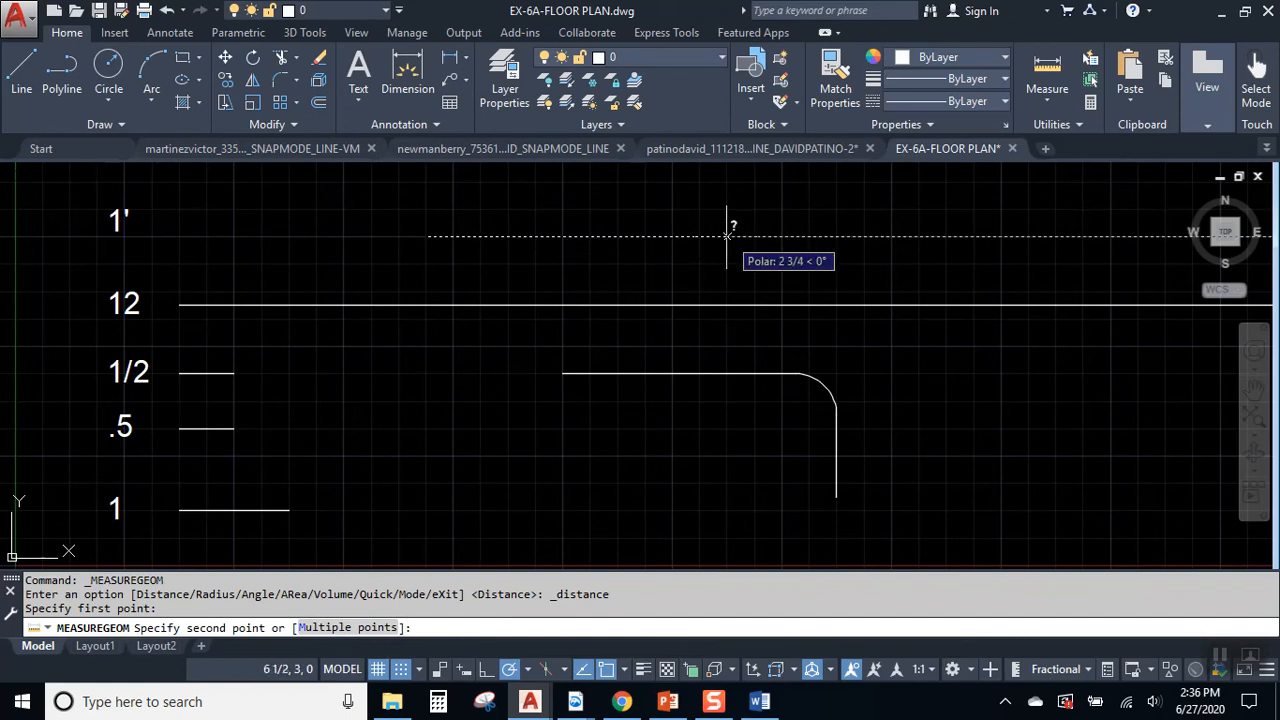
{"action": "key", "text": "ctrl"}
{"action": "key", "text": "ctrl"}
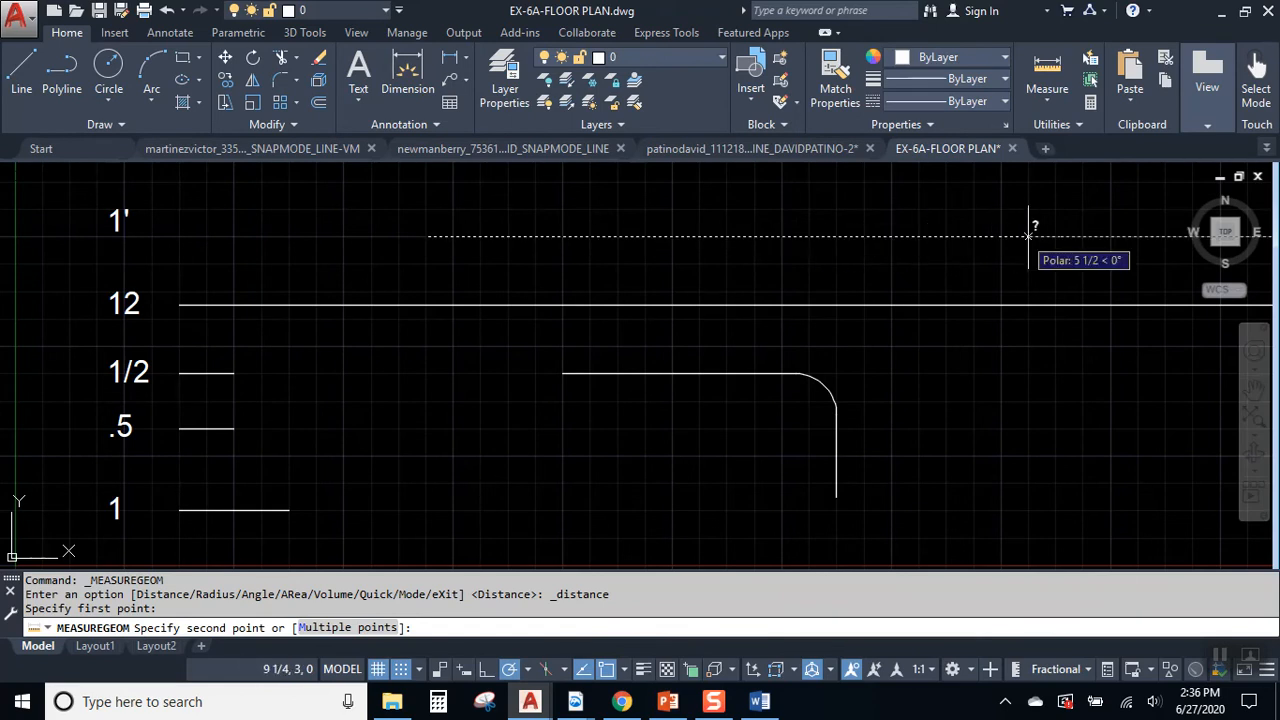
{"action": "key", "text": "Escape"}
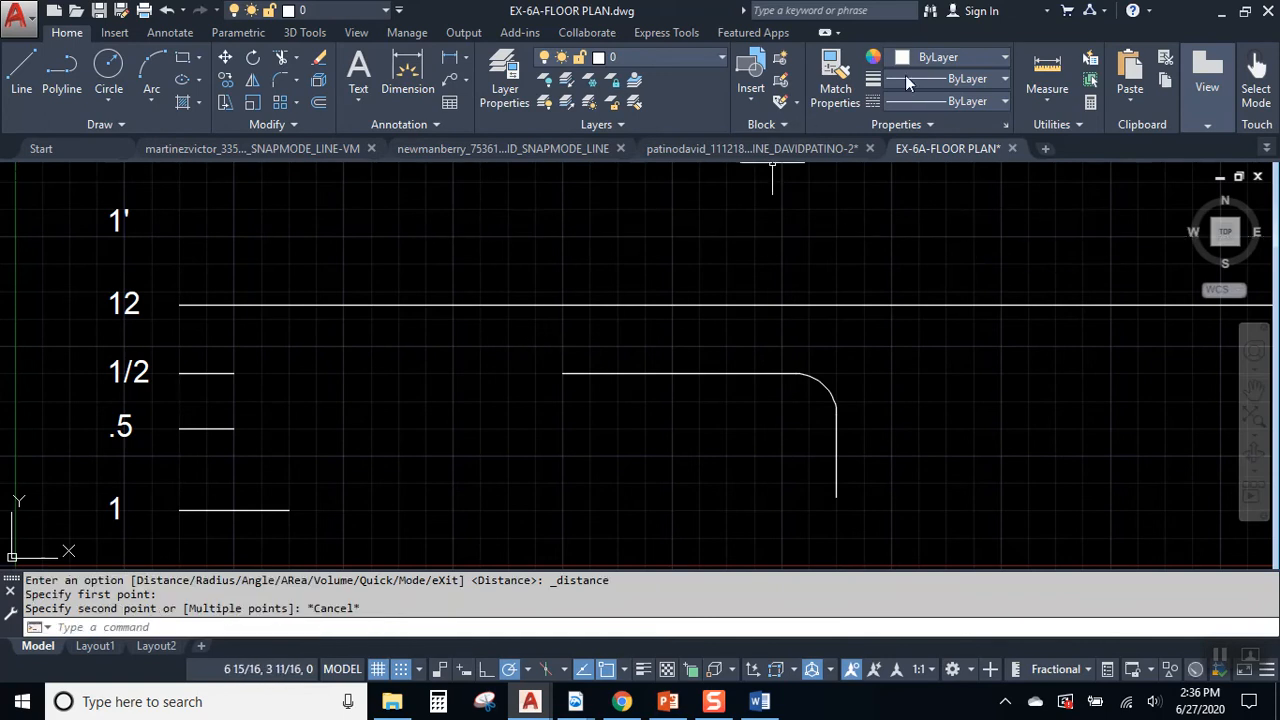
Measure the distance from the free end of the filleted horizontal line to the start of its arc.
{"action": "left_click", "coordinate": [1047, 68]}
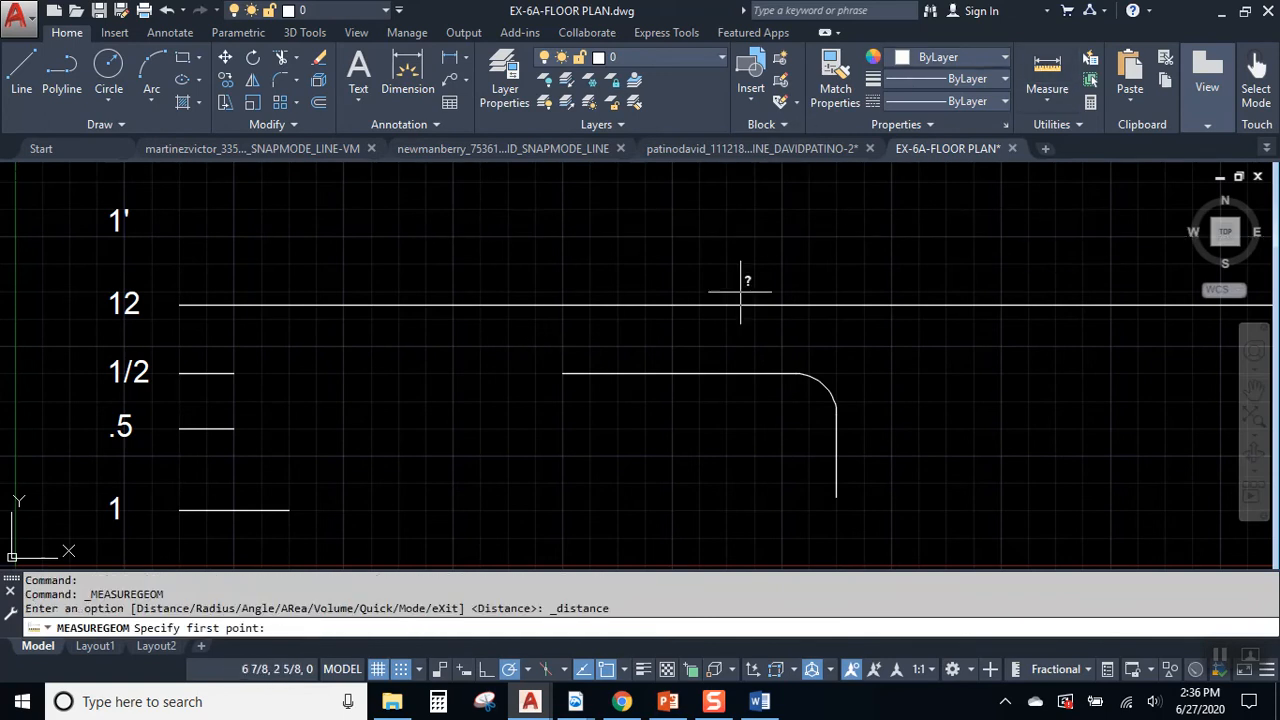
{"action": "left_click", "coordinate": [562, 373]}
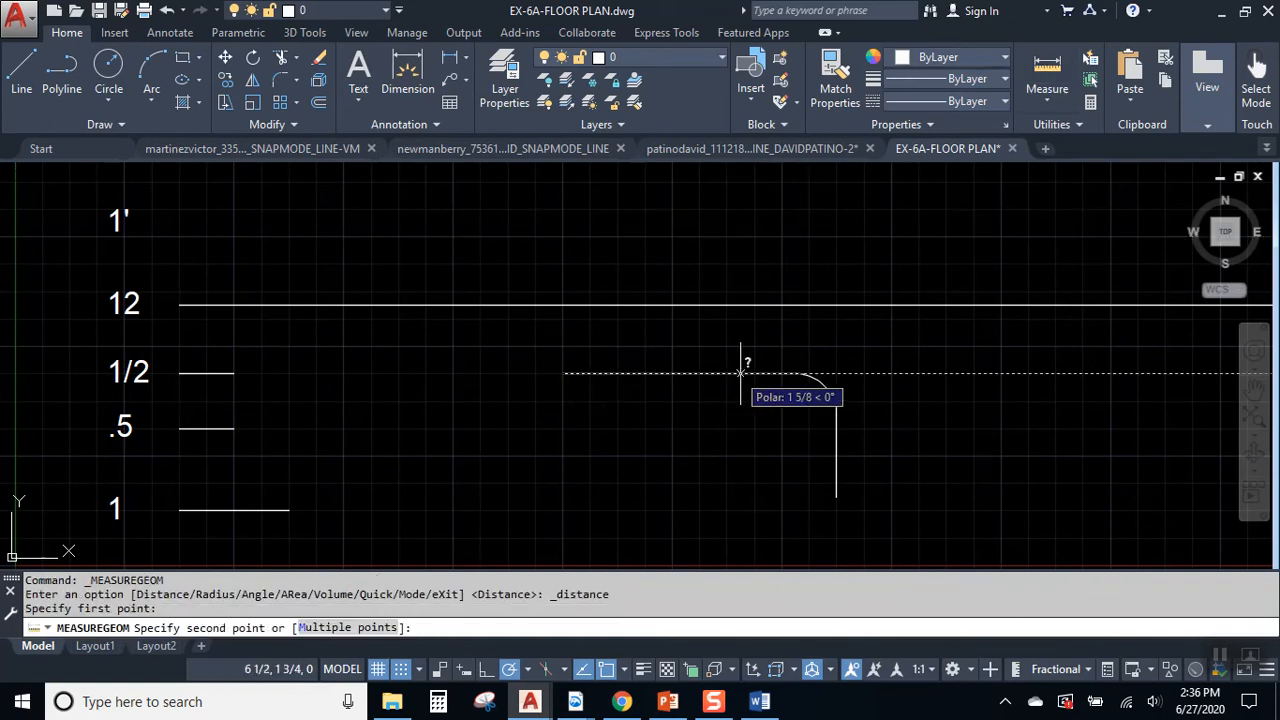
{"action": "left_click", "coordinate": [796, 373]}
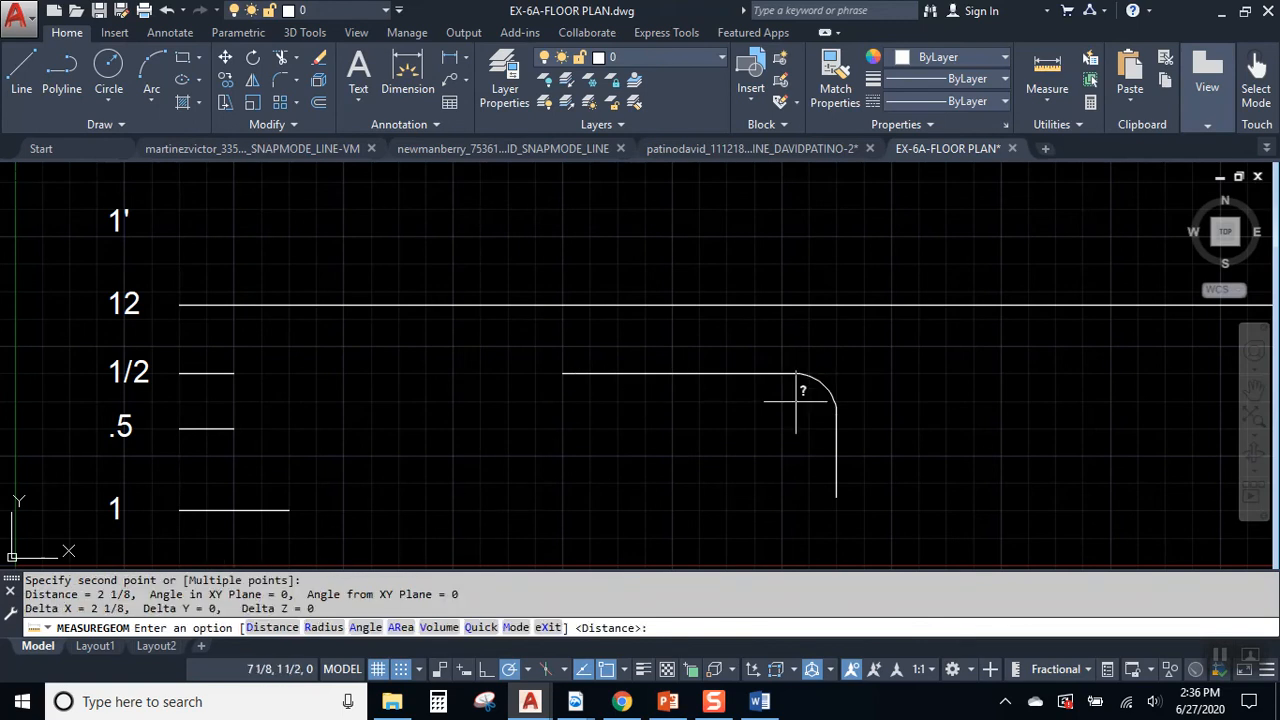
{"action": "key", "text": "Escape"}
Erase the horizontal line, the fillet arc and the vertical line together.
{"action": "left_click", "coordinate": [874, 338]}
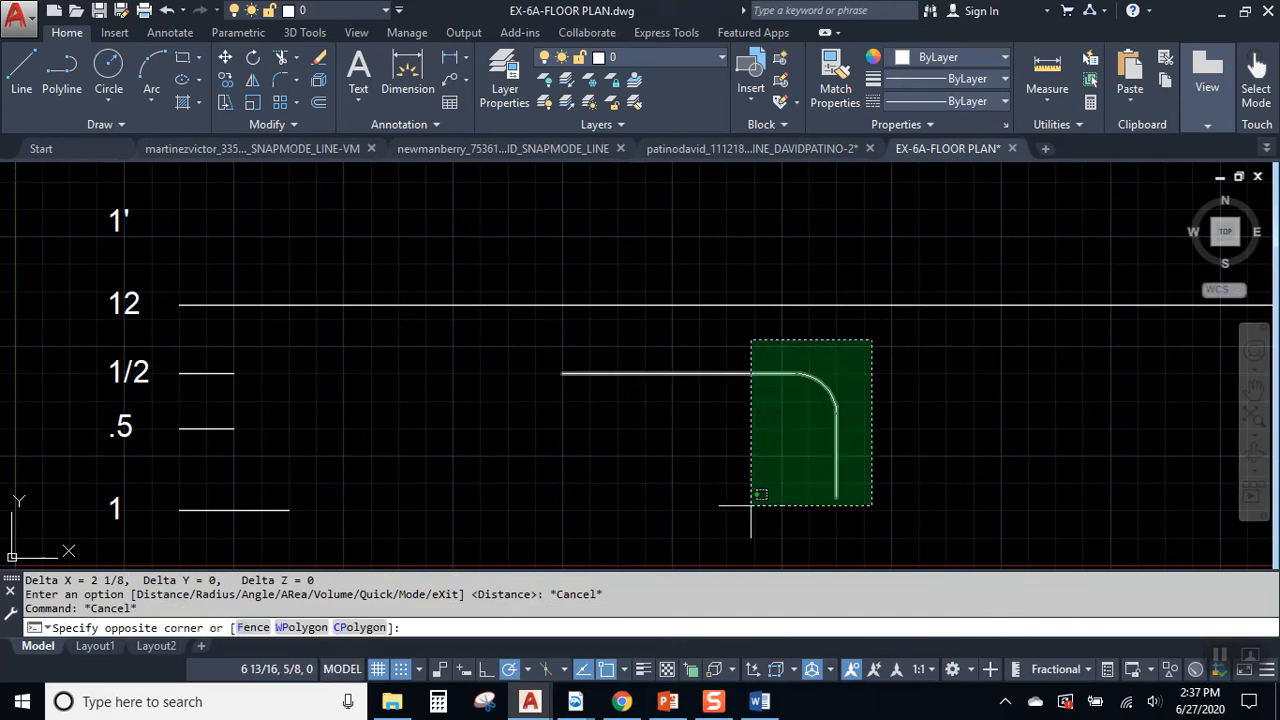
{"action": "left_click", "coordinate": [527, 523]}
{"action": "key", "text": "Delete"}
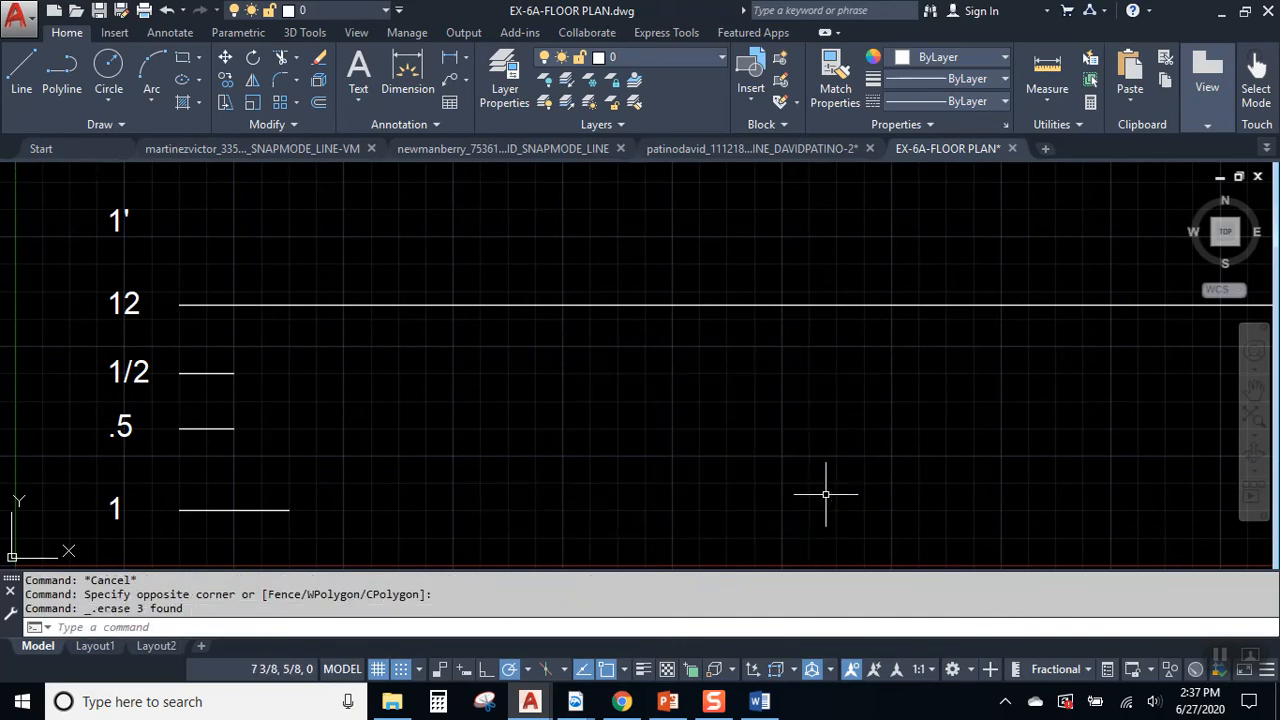
Review the length types available in the drawing units, keeping Fractional with 0 1/16 precision.
{"action": "type", "text": "UN"}
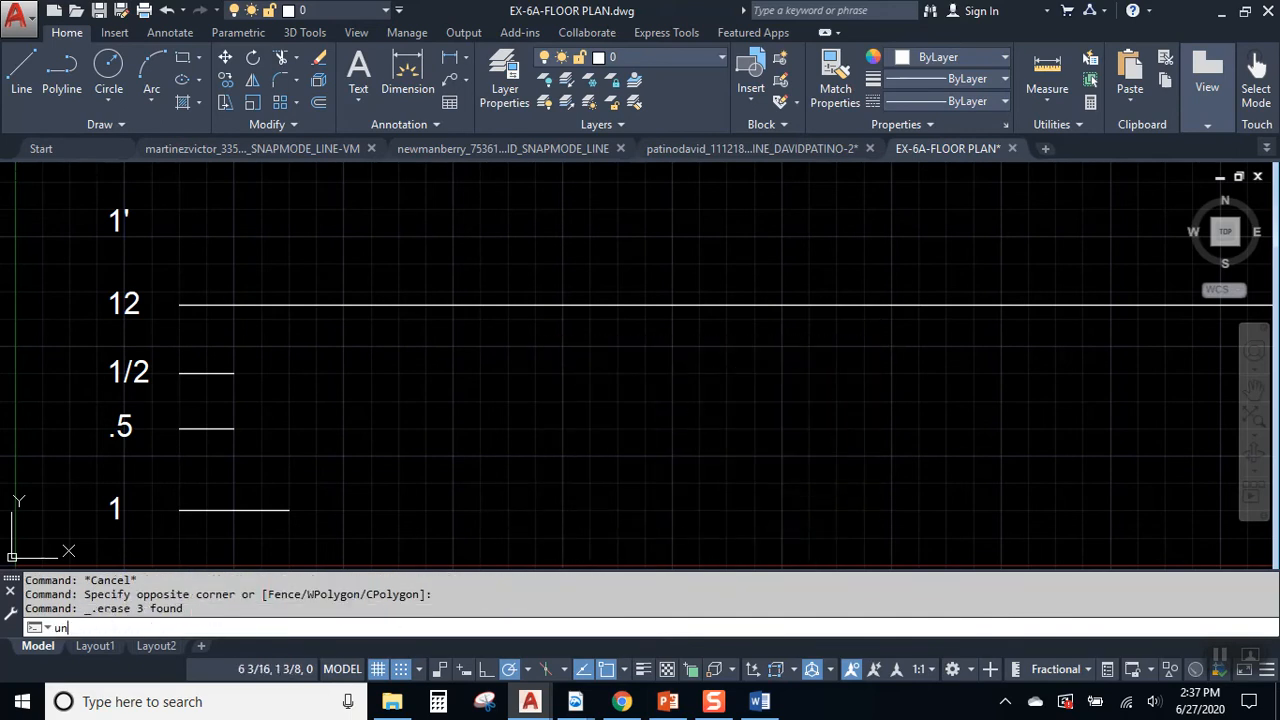
{"action": "key", "text": "Return"}
{"action": "left_click", "coordinate": [567, 219]}
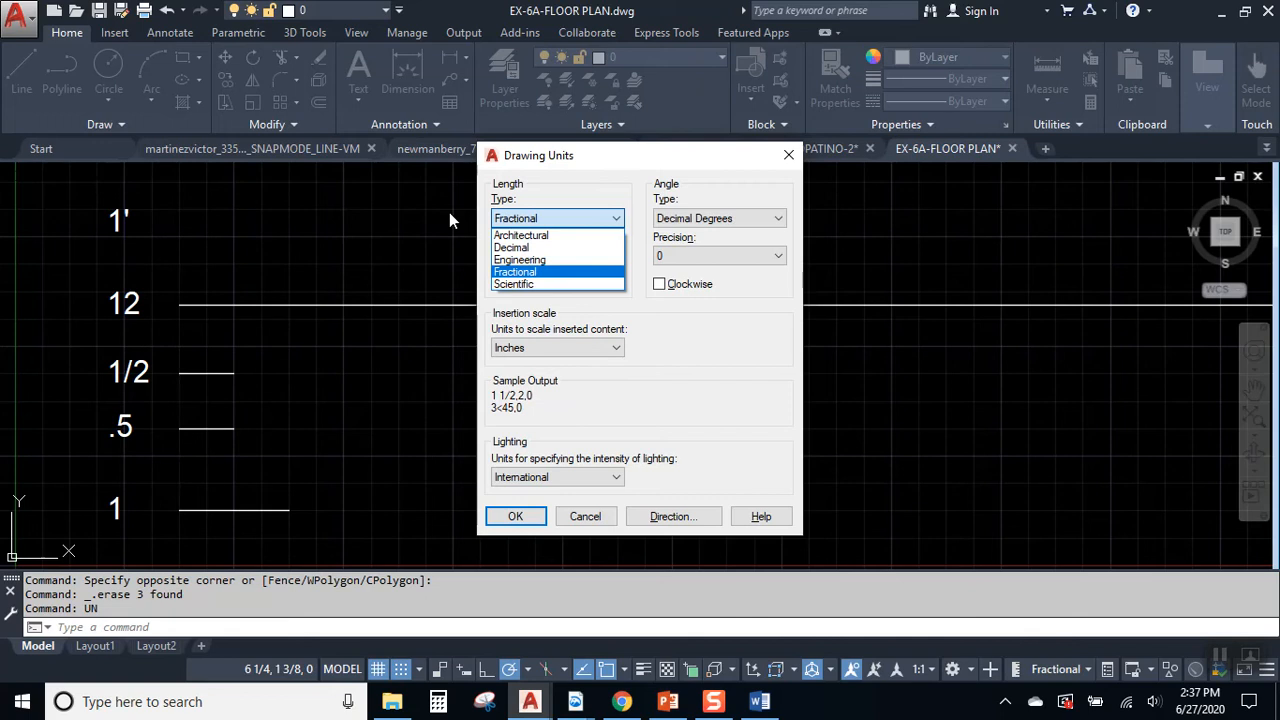
{"action": "left_click", "coordinate": [448, 213]}
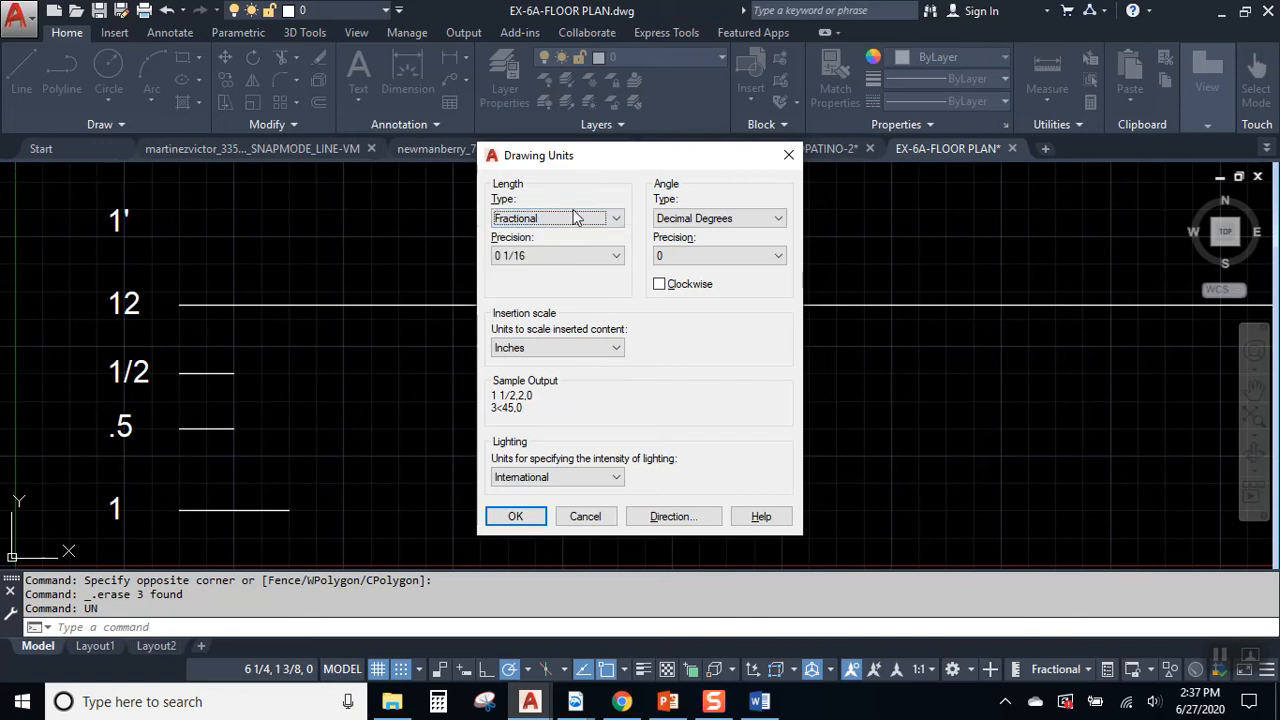
{"action": "left_click", "coordinate": [515, 516]}
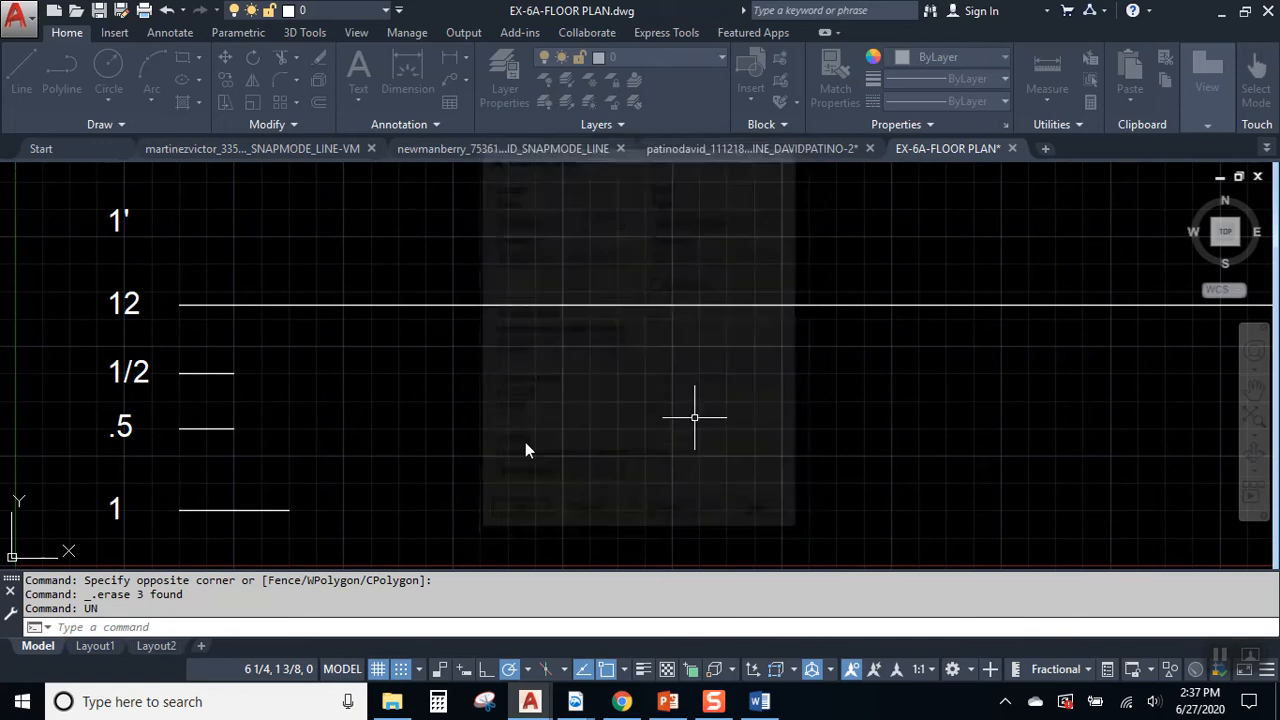
Draw a horizontal line .5 units long to the right of the existing line labelled .5.
{"action": "type", "text": "l"}
{"action": "key", "text": "Return"}
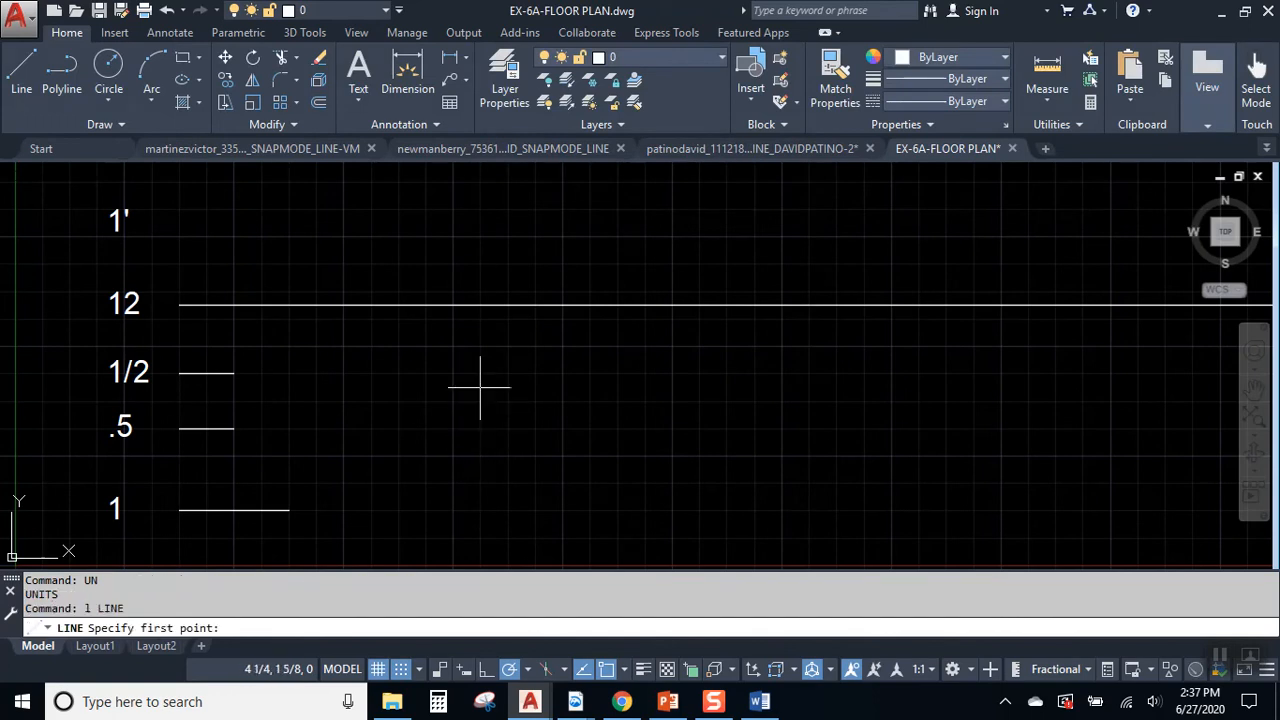
{"action": "left_click", "coordinate": [330, 428]}
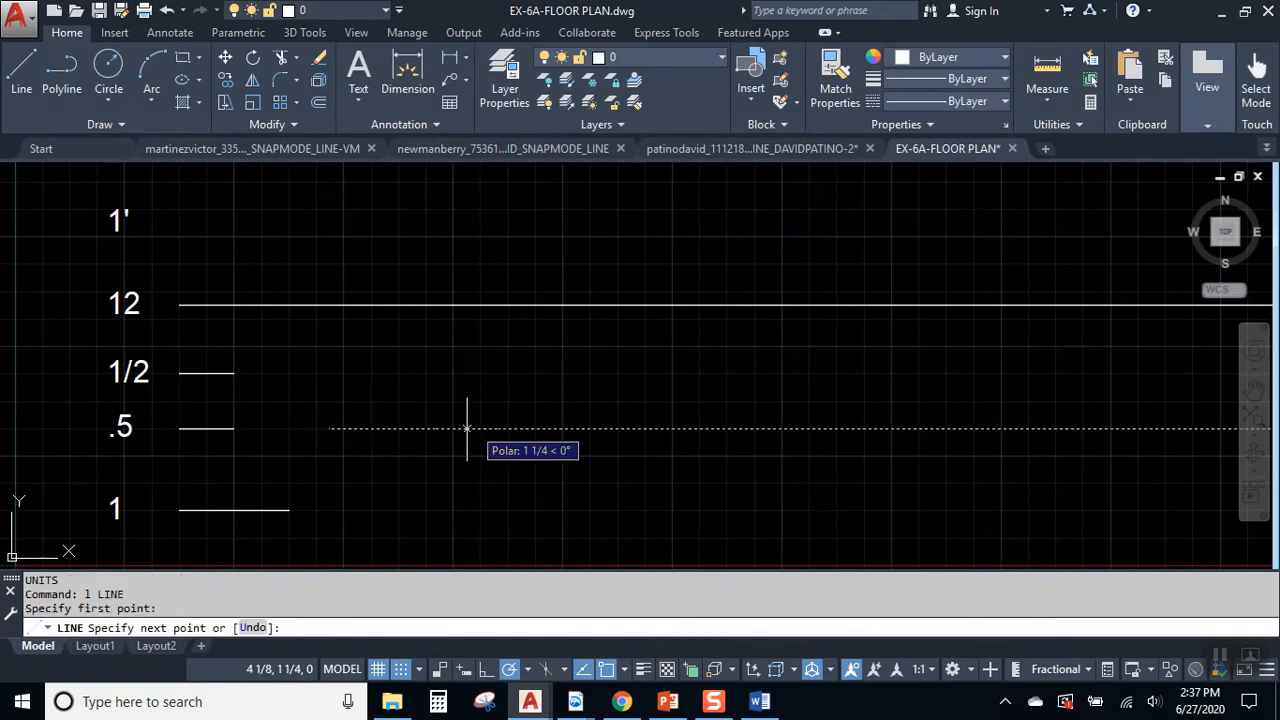
{"action": "type", "text": ".5"}
{"action": "key", "text": "Return"}
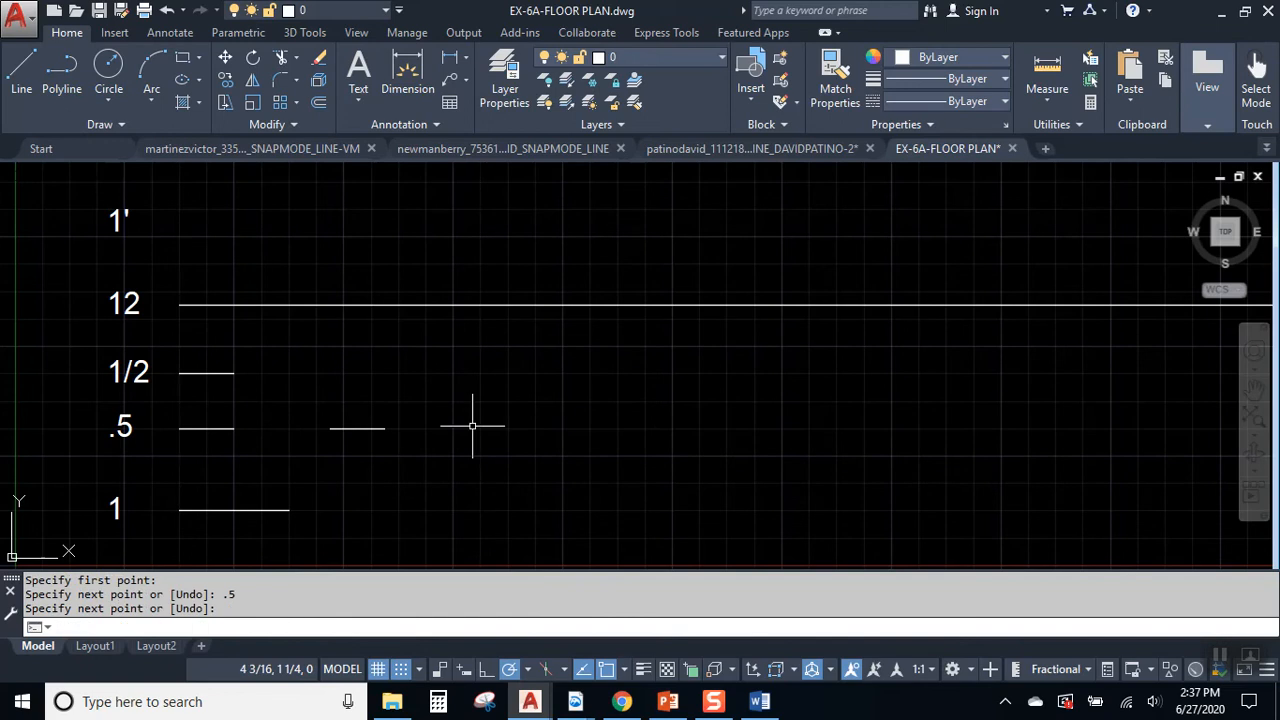
{"action": "key", "text": "Return"}
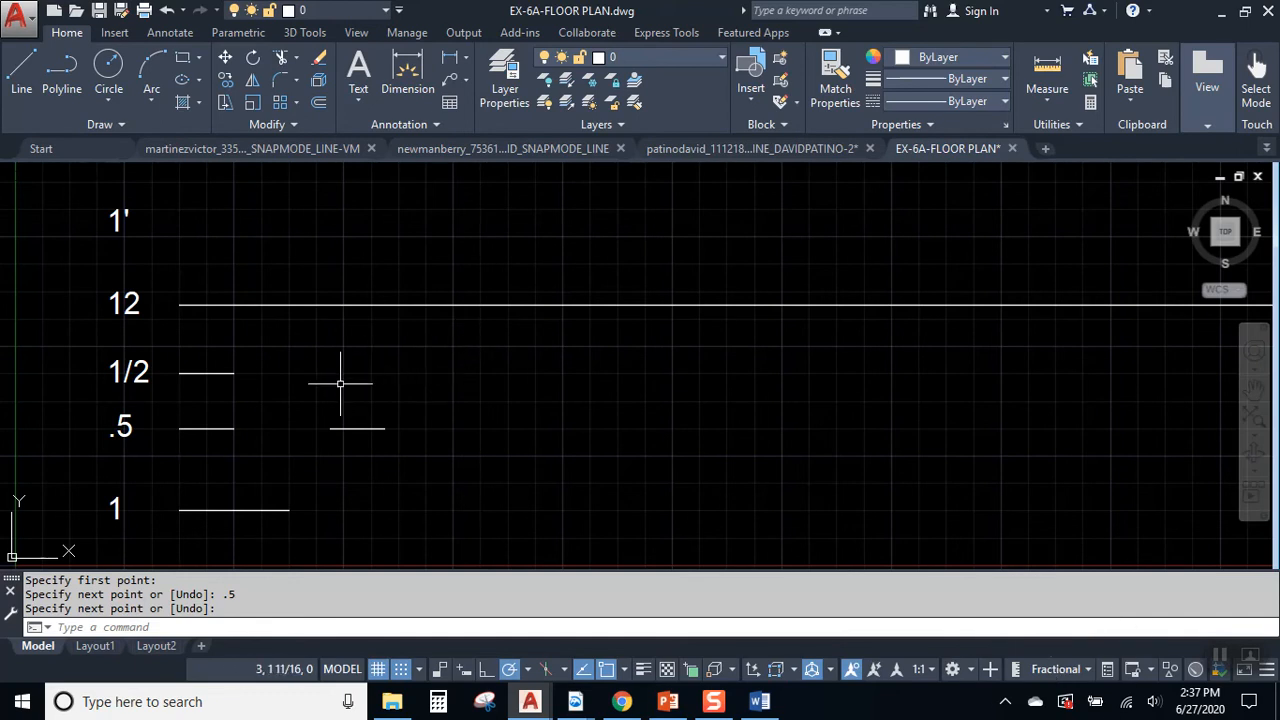
{"action": "key", "text": "Return"}
{"action": "key", "text": "Return"}
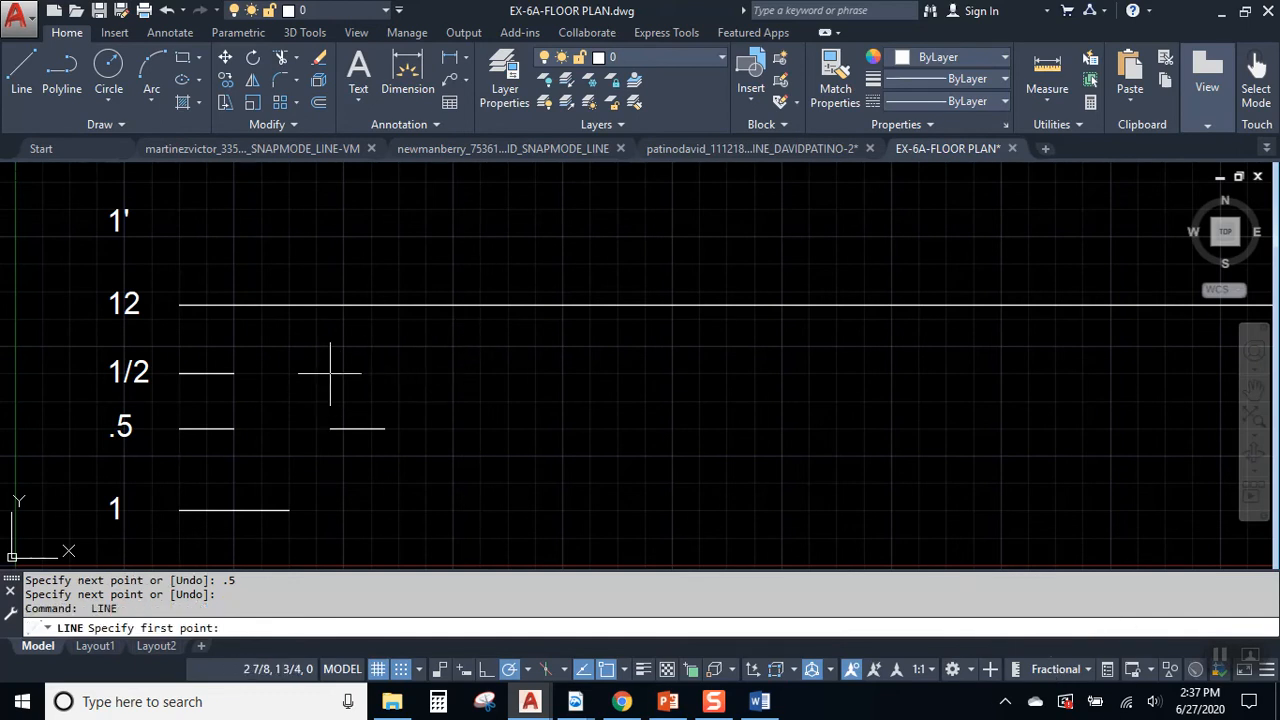
{"action": "key", "text": "Escape"}
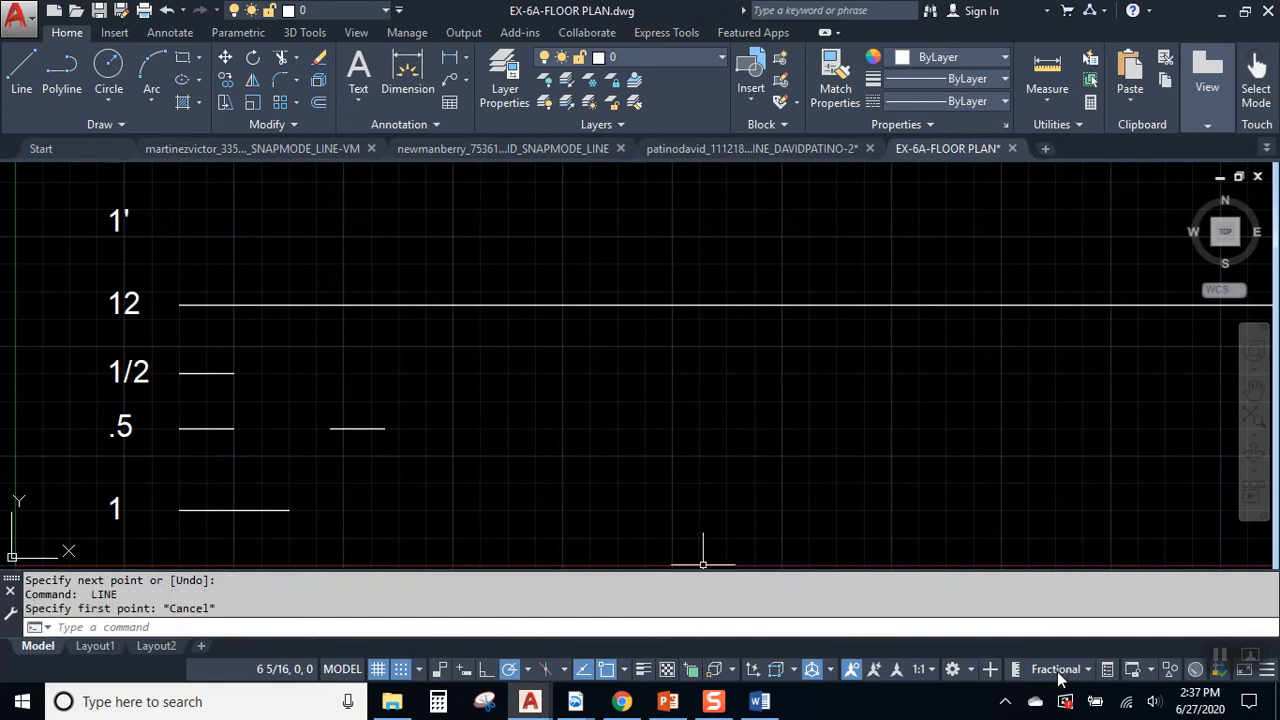
{"action": "key", "text": "Escape"}
{"action": "key", "text": "Escape"}
Switch the drawing units to Decimal and draw a horizontal line 1/2 unit long to the right of the line labelled 1/2.
{"action": "left_click", "coordinate": [1088, 670]}
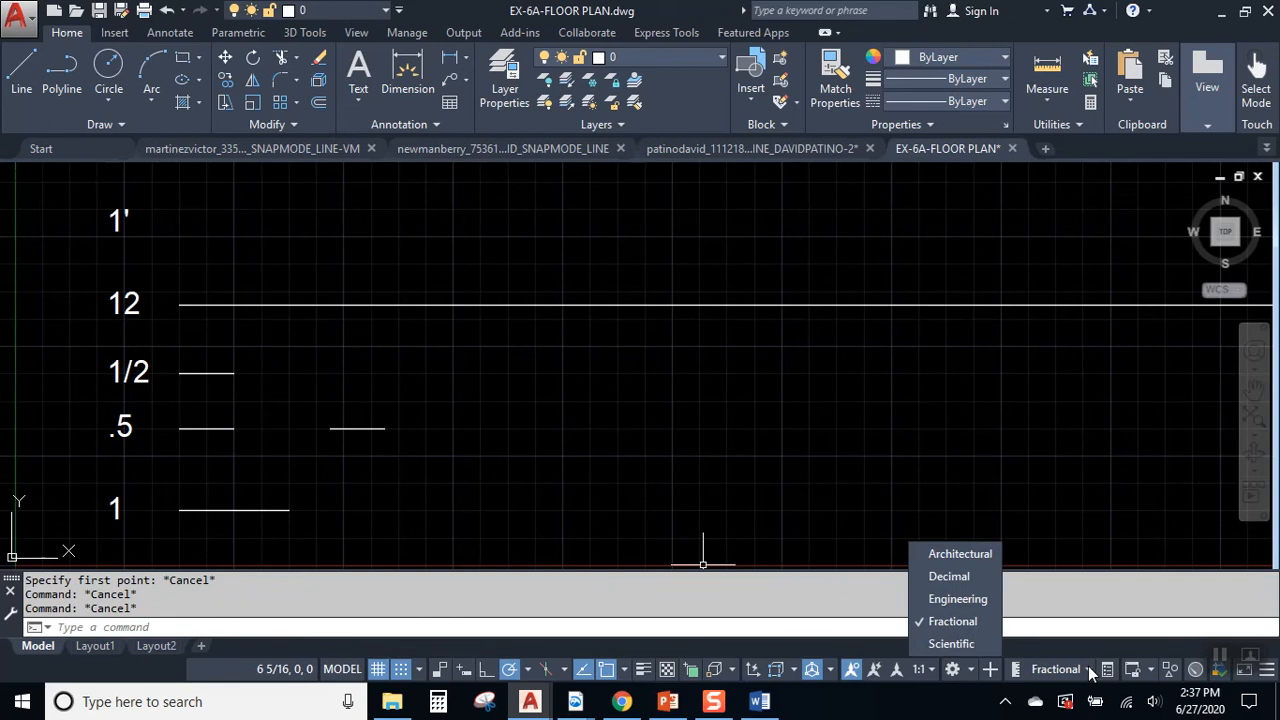
{"action": "left_click", "coordinate": [955, 577]}
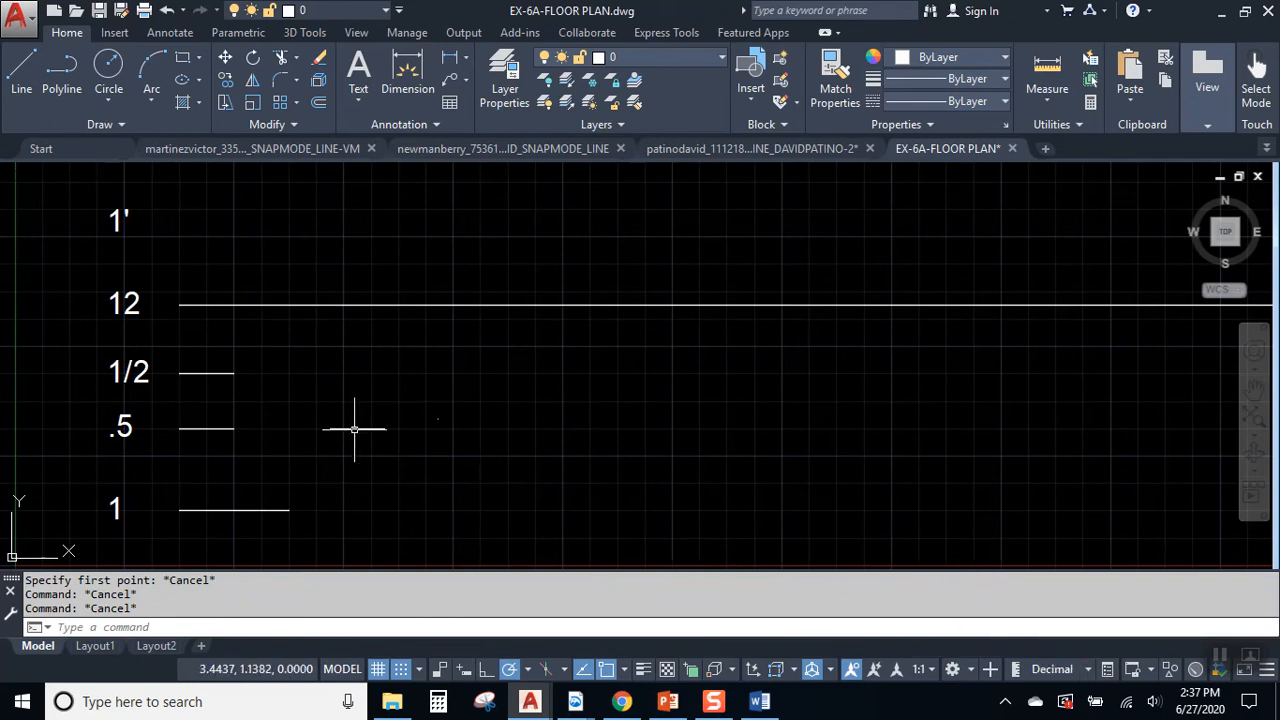
{"action": "left_click", "coordinate": [21, 70]}
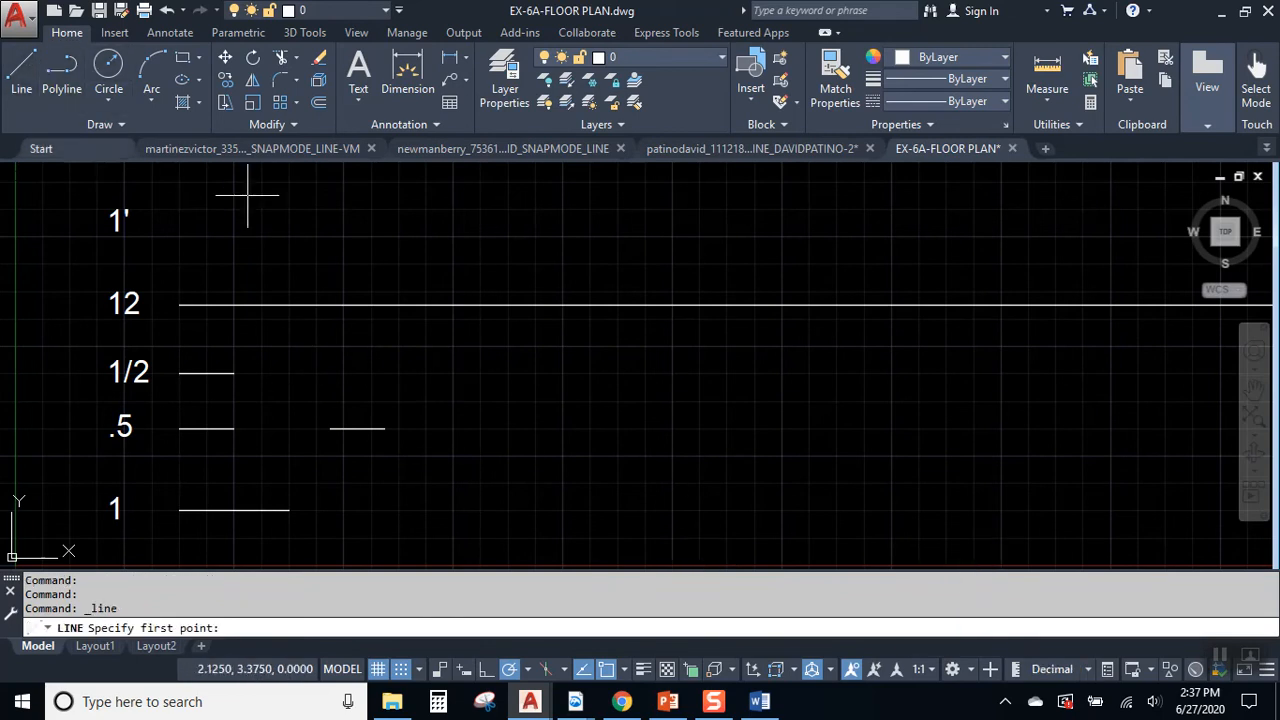
{"action": "left_click", "coordinate": [330, 373]}
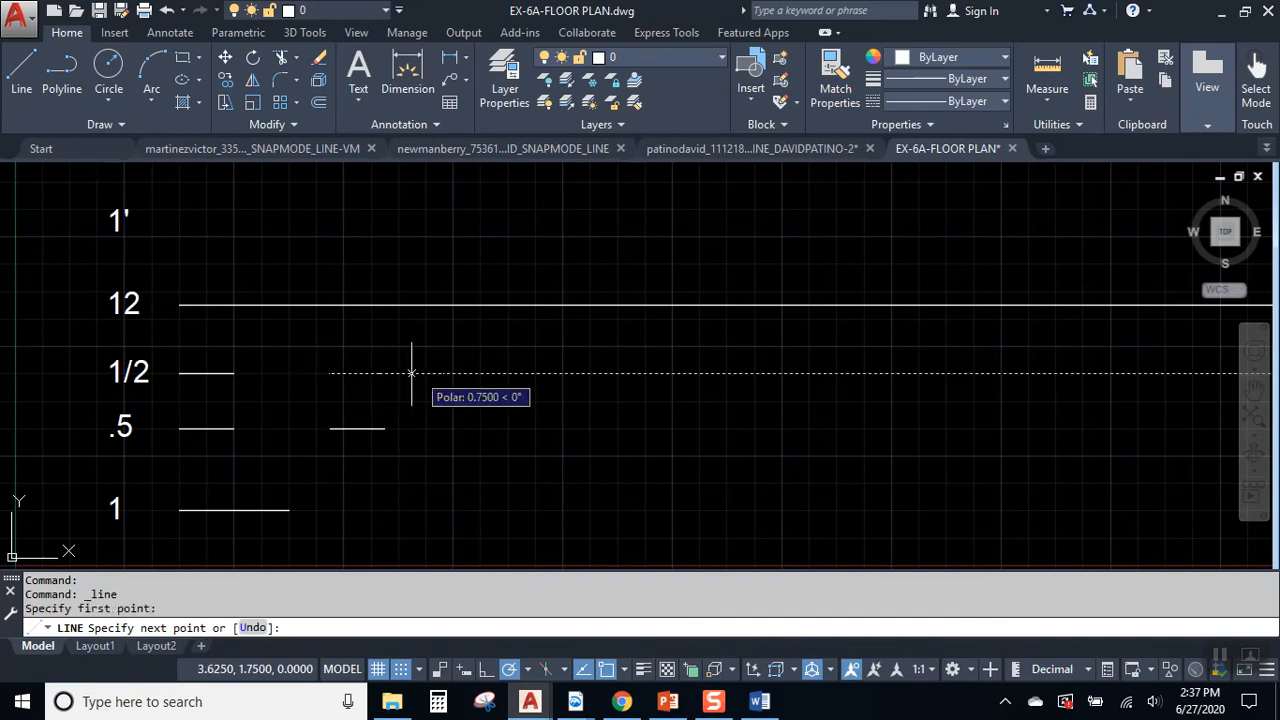
{"action": "type", "text": "1/2"}
{"action": "key", "text": "Return"}
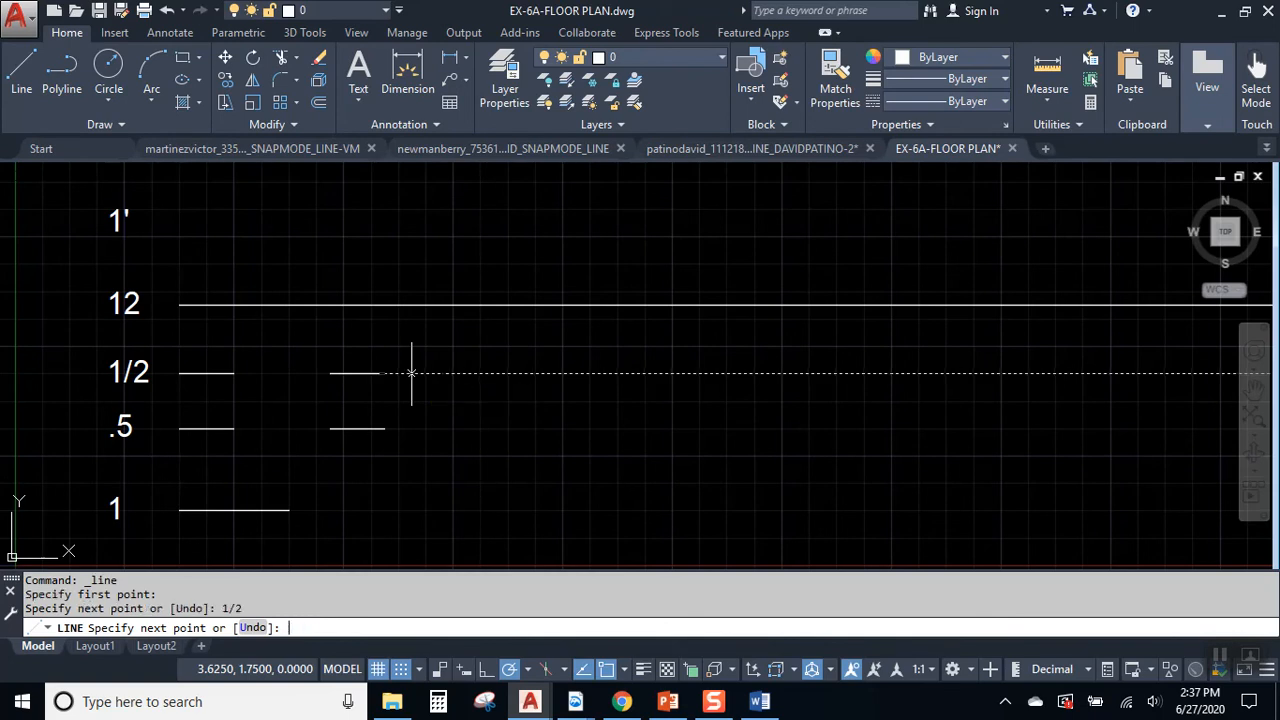
{"action": "key", "text": "Return"}
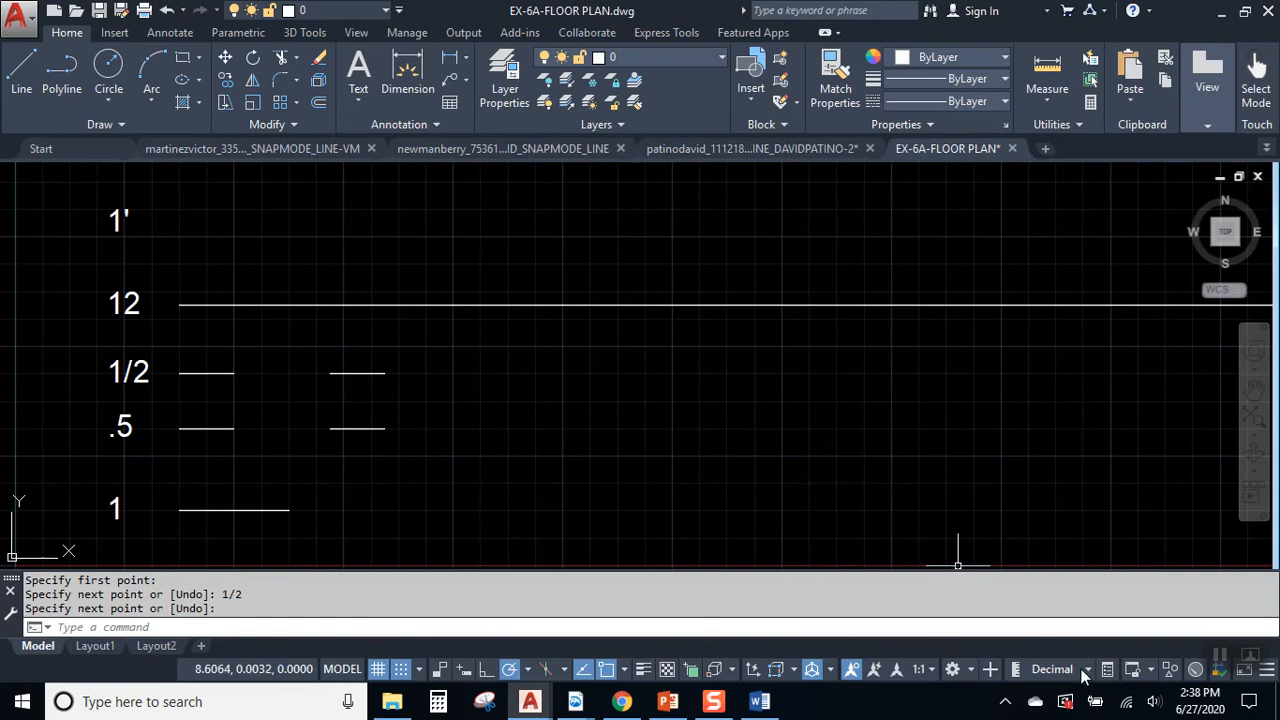
{"action": "key", "text": "Return"}
Review the angle types in the drawing units and the precision options offered for Decimal Degrees.
{"action": "type", "text": "un"}
{"action": "key", "text": "Return"}
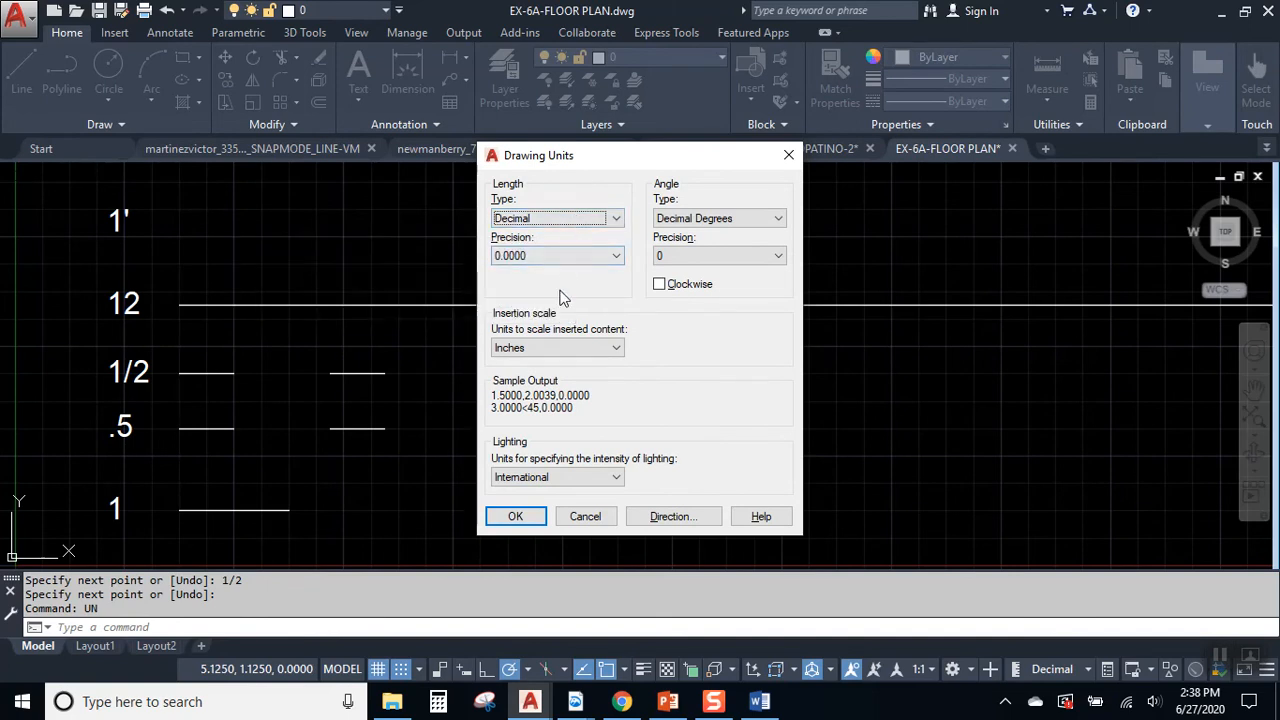
{"action": "left_click", "coordinate": [723, 226]}
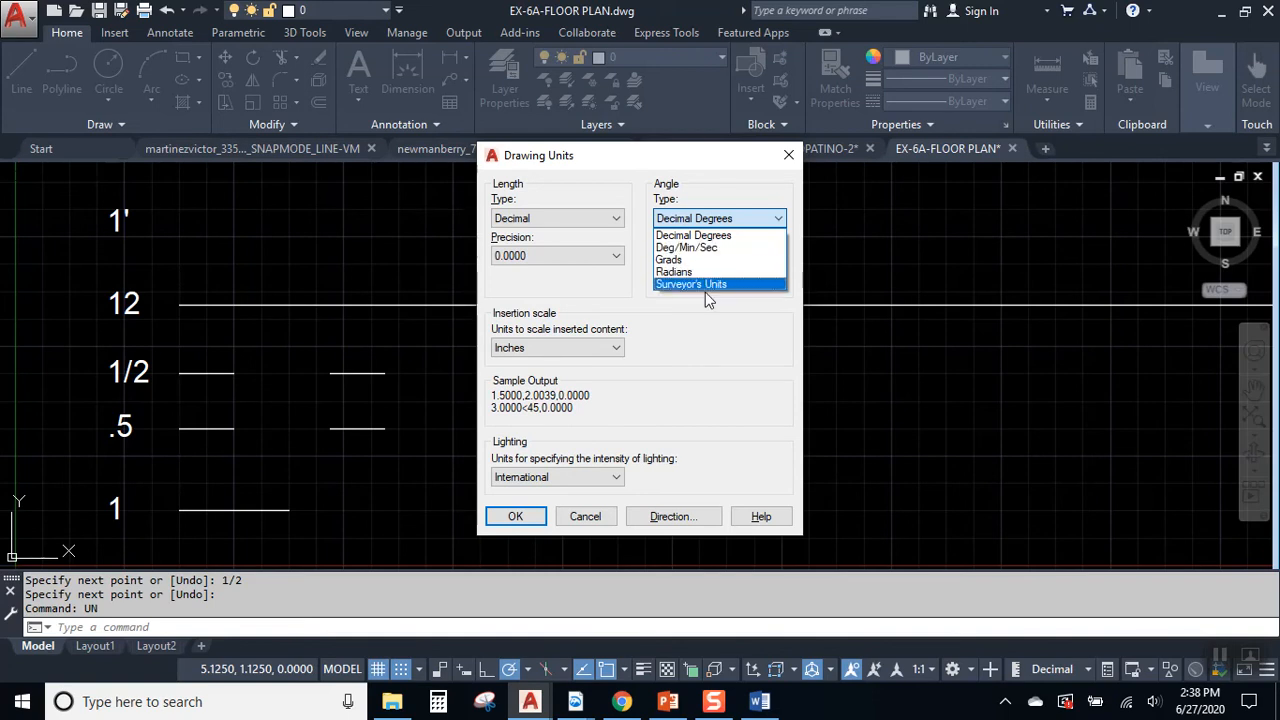
{"action": "left_click", "coordinate": [707, 223]}
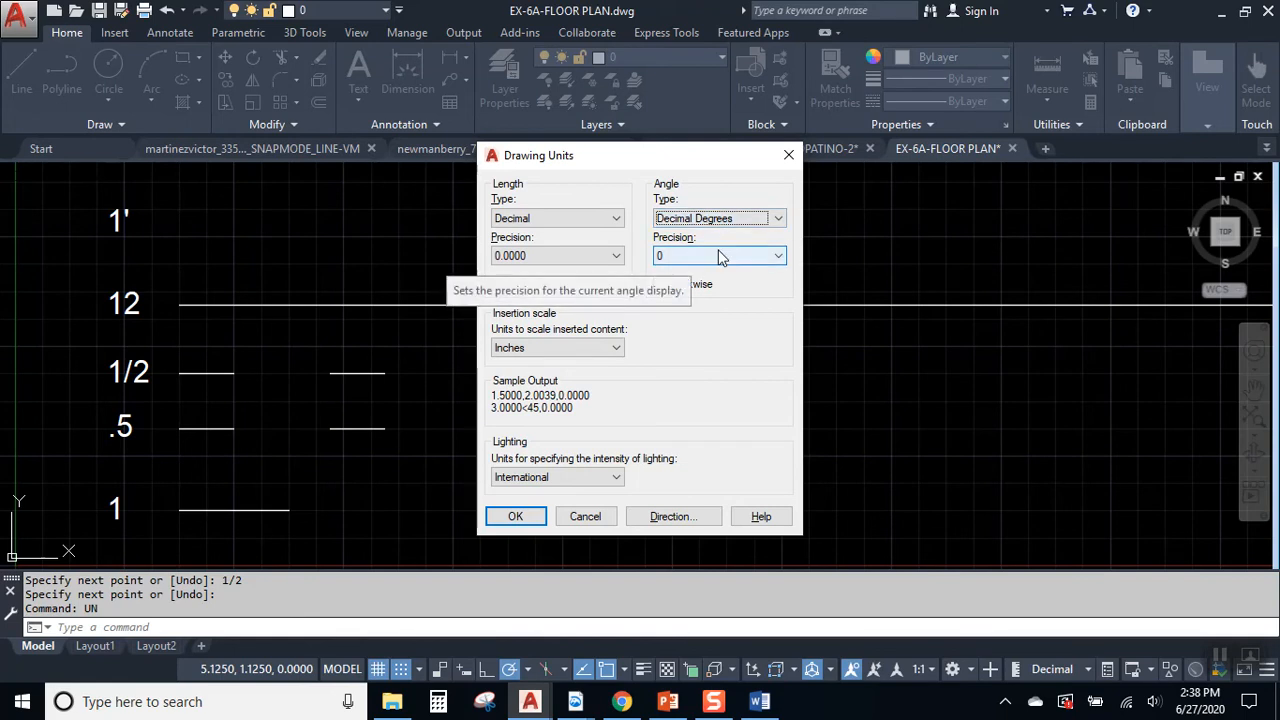
{"action": "left_click", "coordinate": [718, 254]}
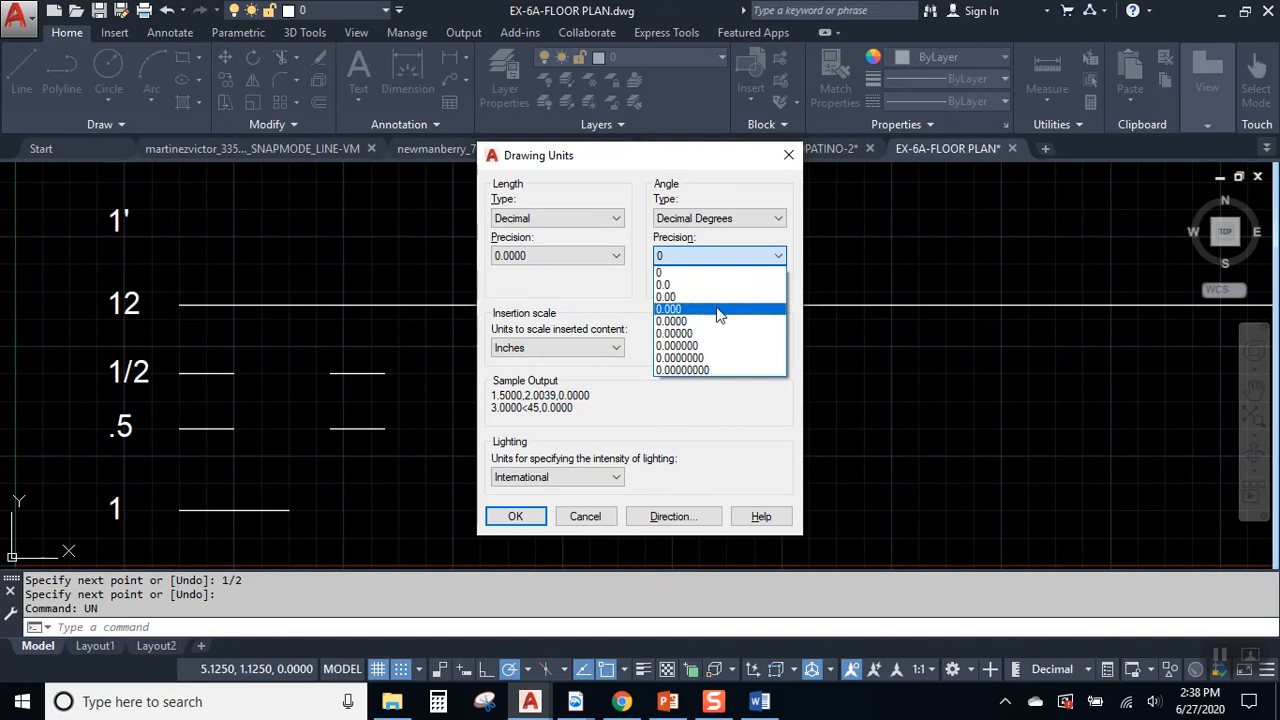
{"action": "left_click", "coordinate": [729, 217]}
Try the Deg/Min/Sec angle type, review its precision options, and return to Decimal Degrees before closing the drawing units without saving.
{"action": "left_click", "coordinate": [732, 219]}
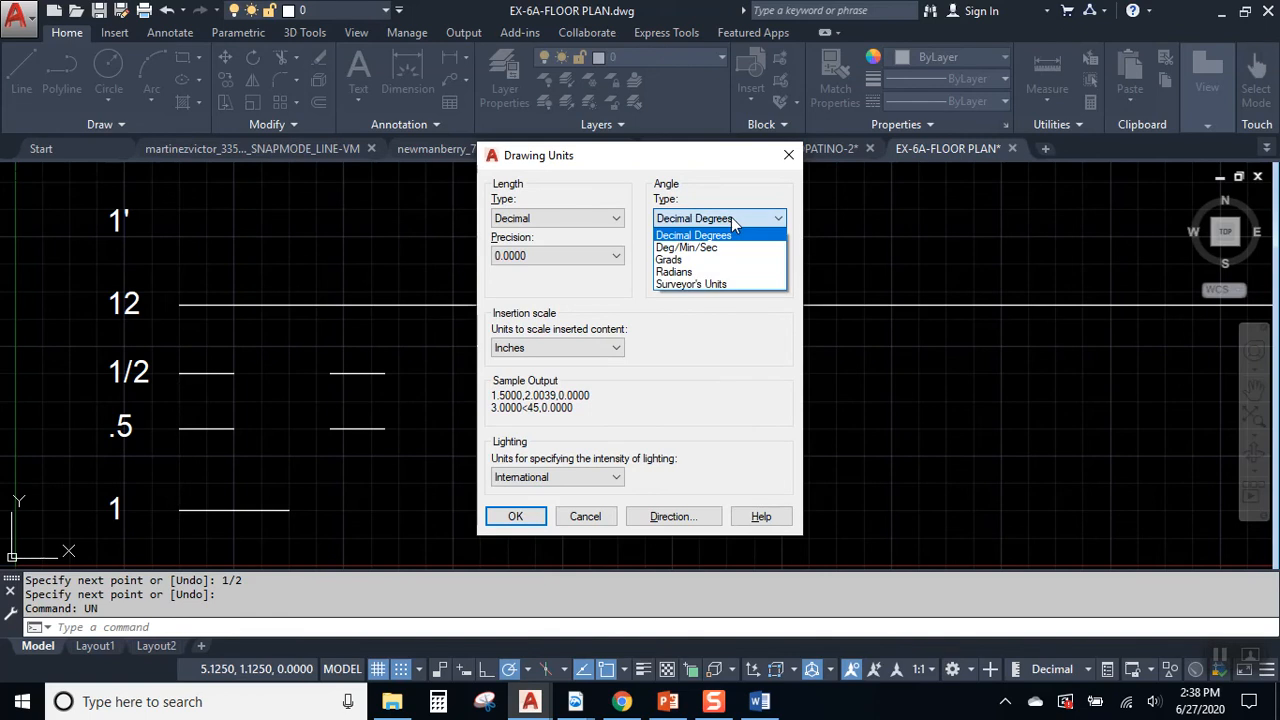
{"action": "left_click", "coordinate": [731, 247]}
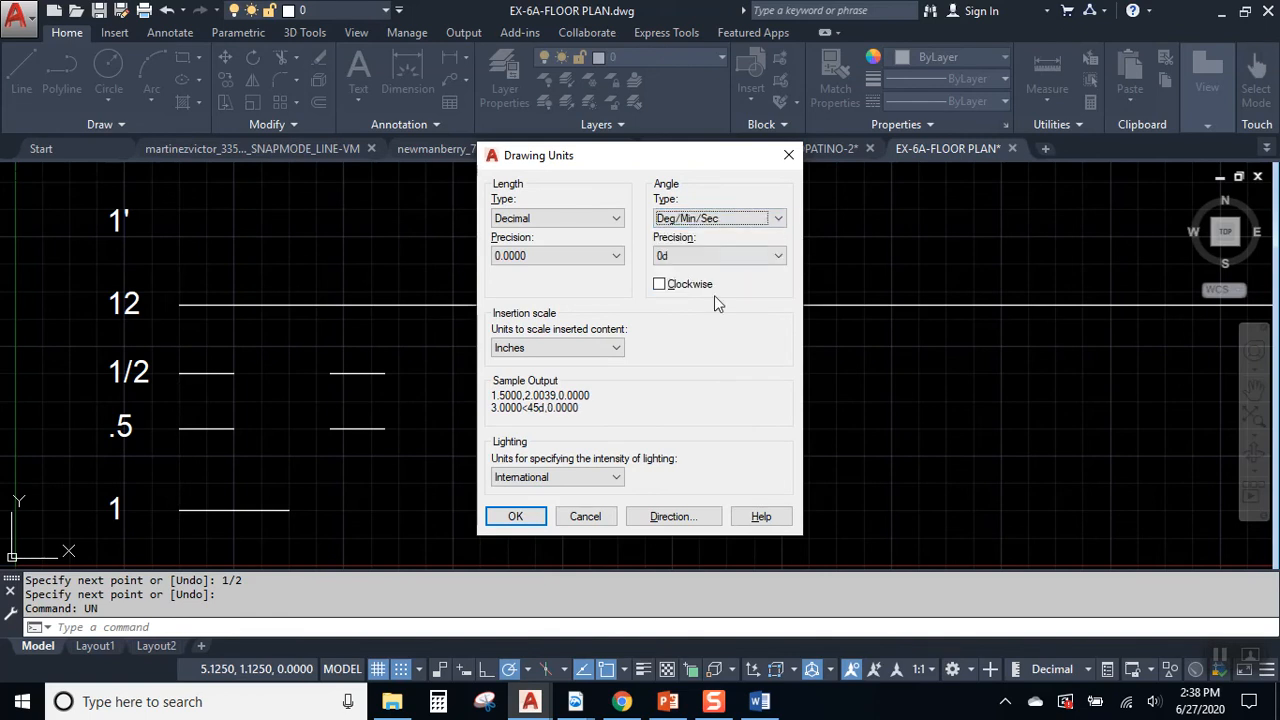
{"action": "left_click", "coordinate": [686, 262]}
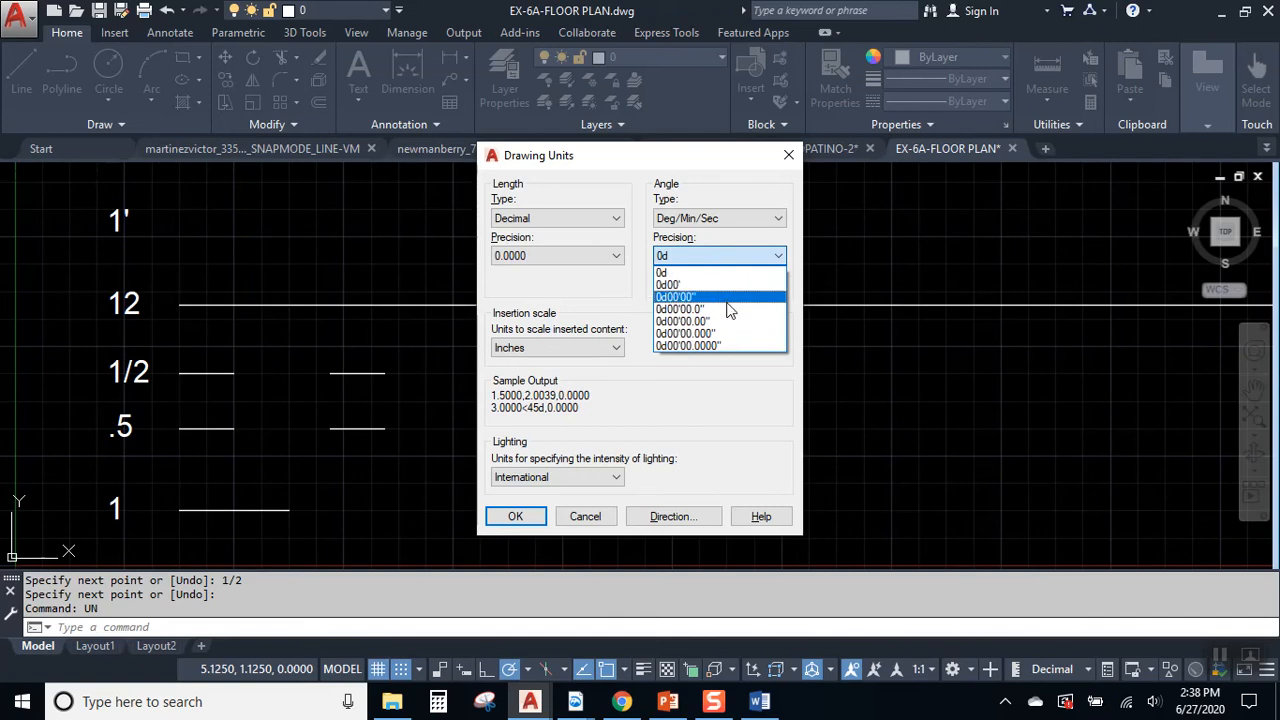
{"action": "left_click", "coordinate": [834, 222]}
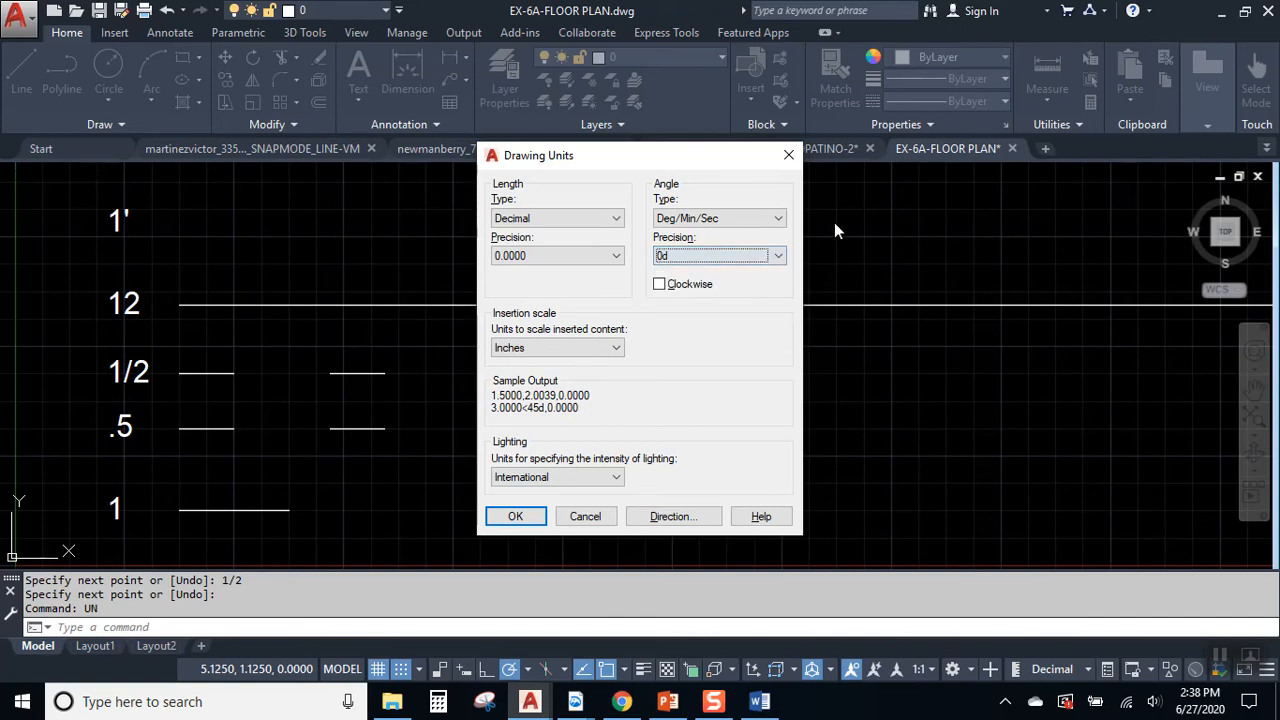
{"action": "left_click", "coordinate": [705, 220]}
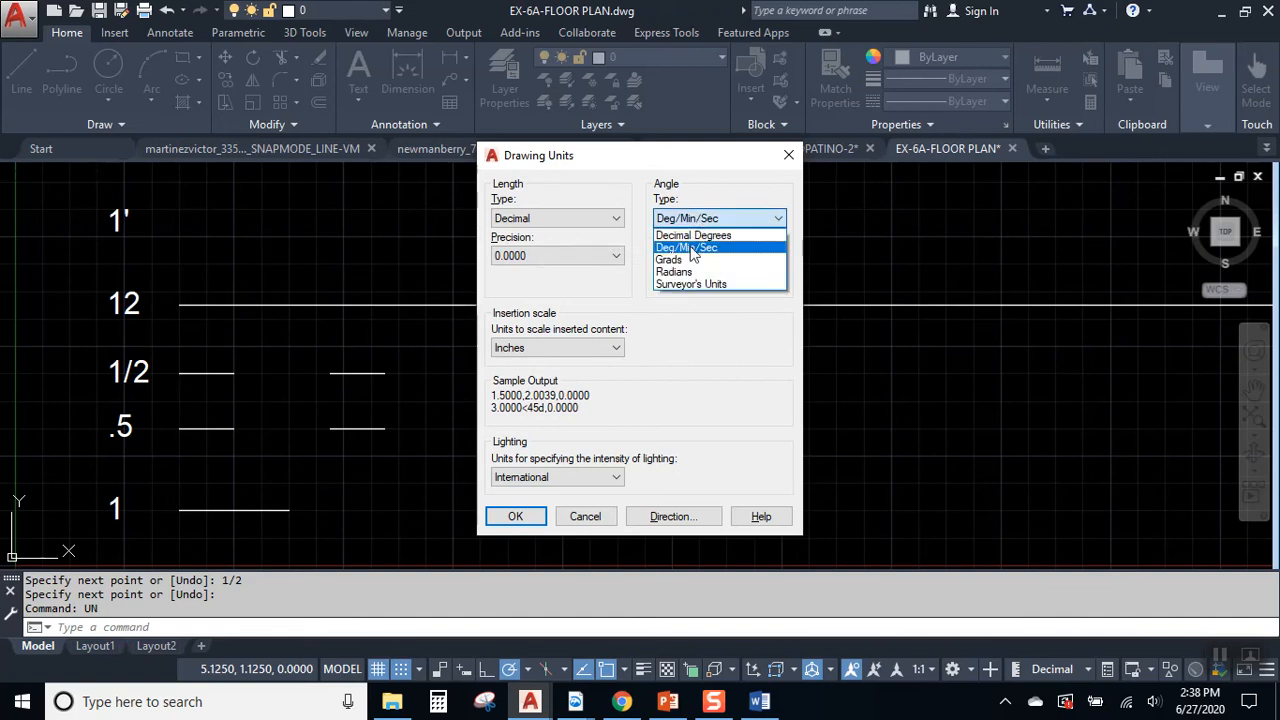
{"action": "left_click", "coordinate": [697, 233]}
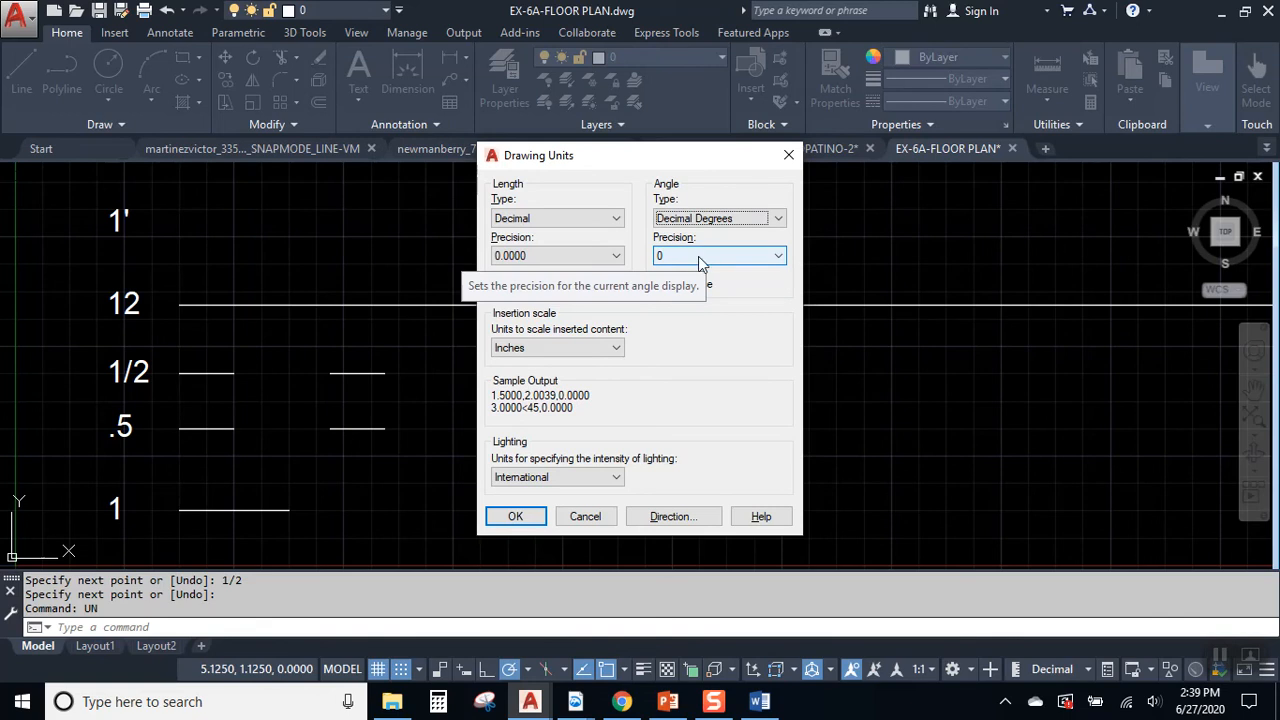
{"action": "left_click", "coordinate": [789, 157]}
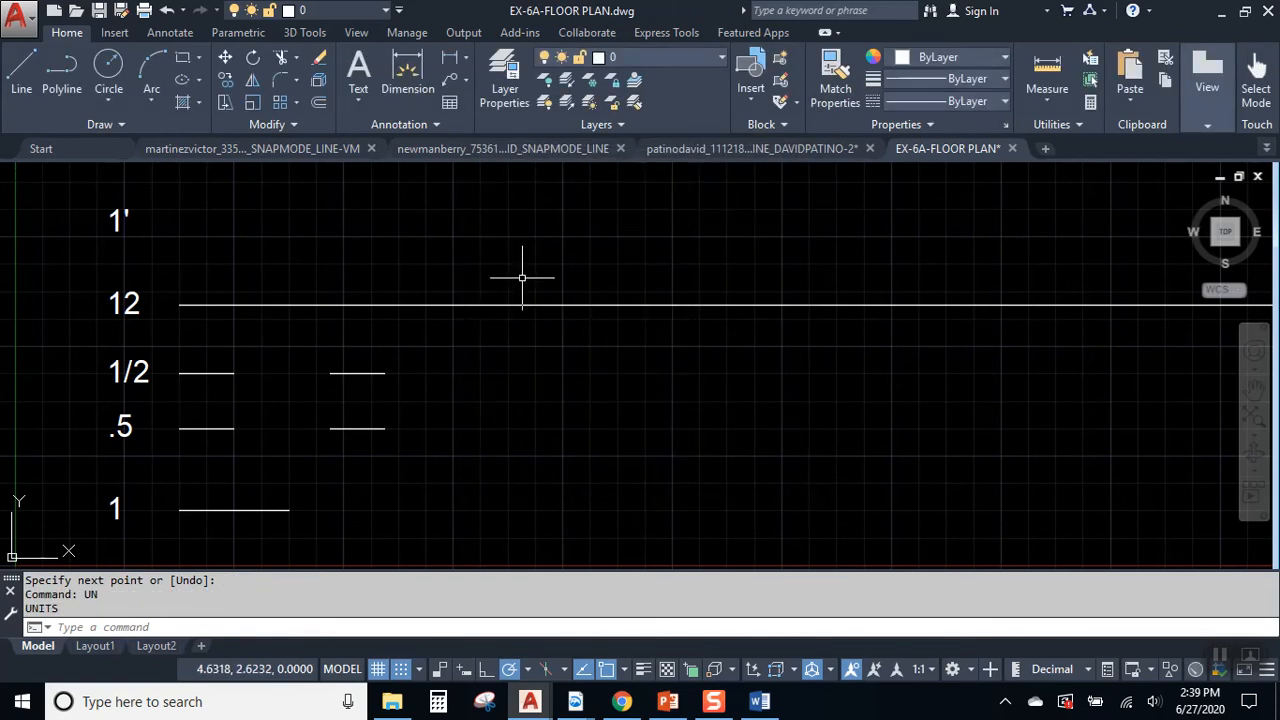
Try the Scientific length type in the drawing units, and set the length type to Architectural with 0'-0 1/16" precision.
{"action": "key", "text": "Return"}
{"action": "left_click", "coordinate": [586, 220]}
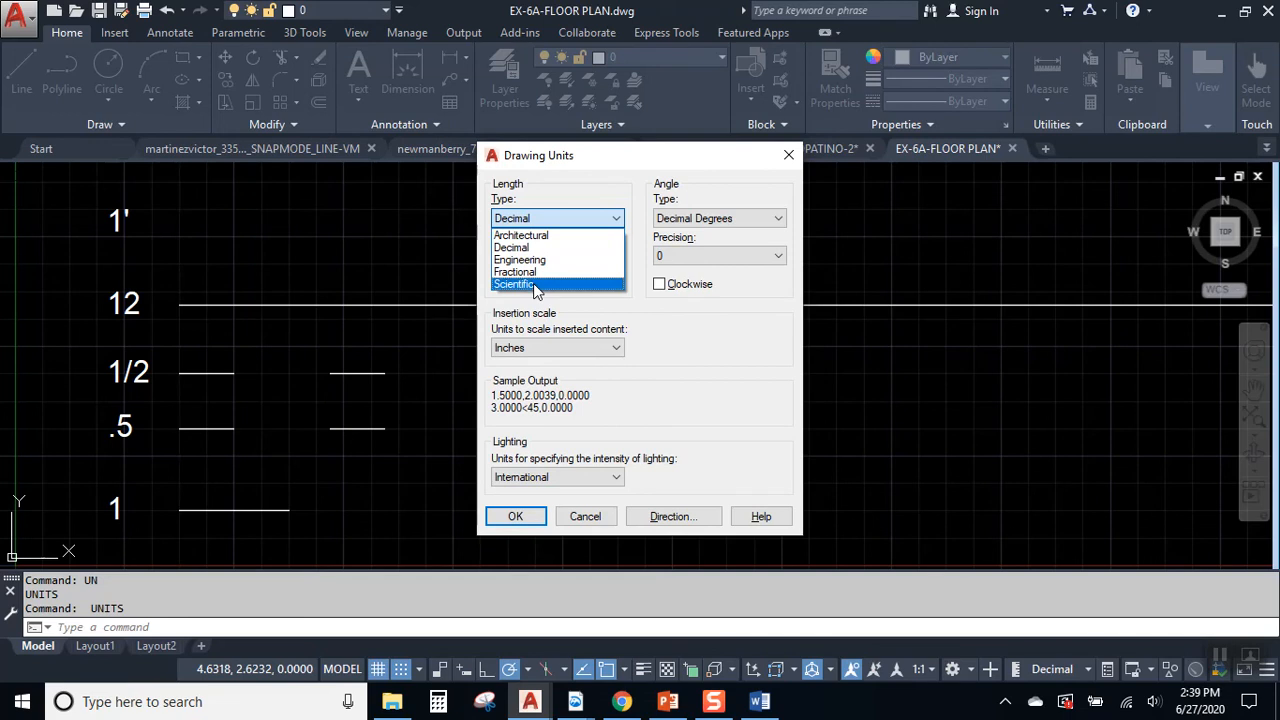
{"action": "left_click", "coordinate": [533, 283]}
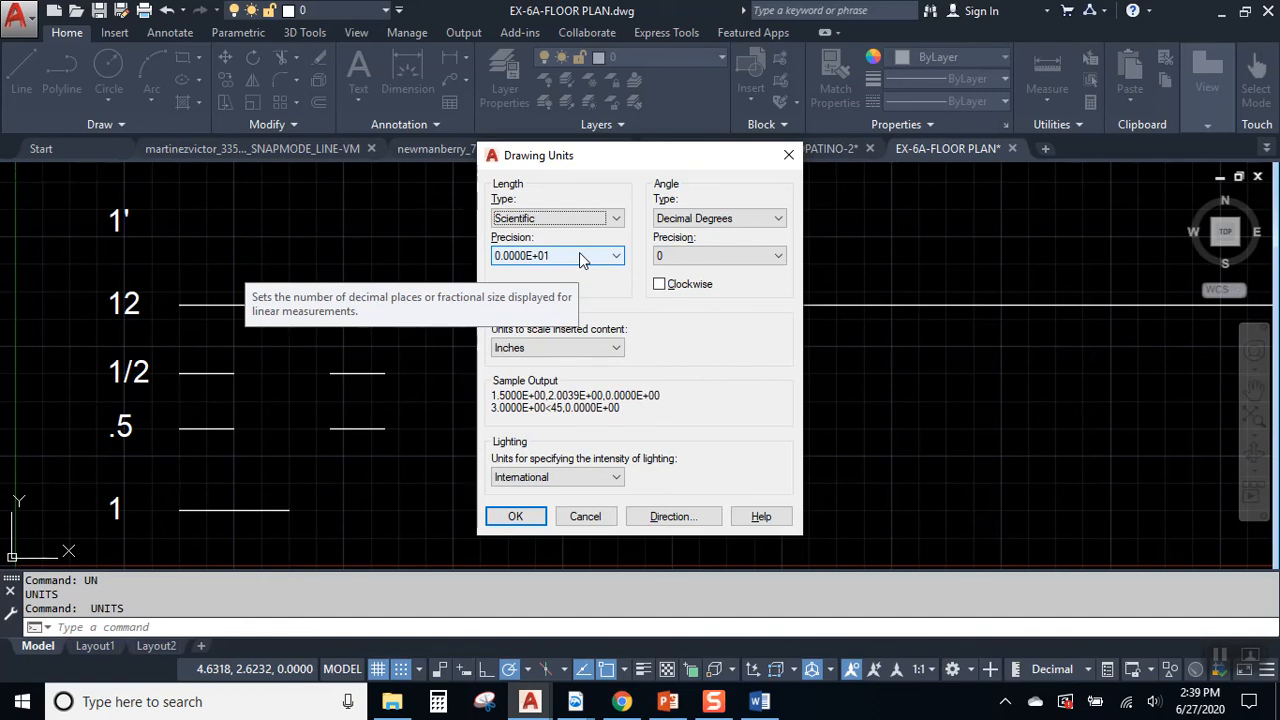
{"action": "left_click", "coordinate": [590, 225]}
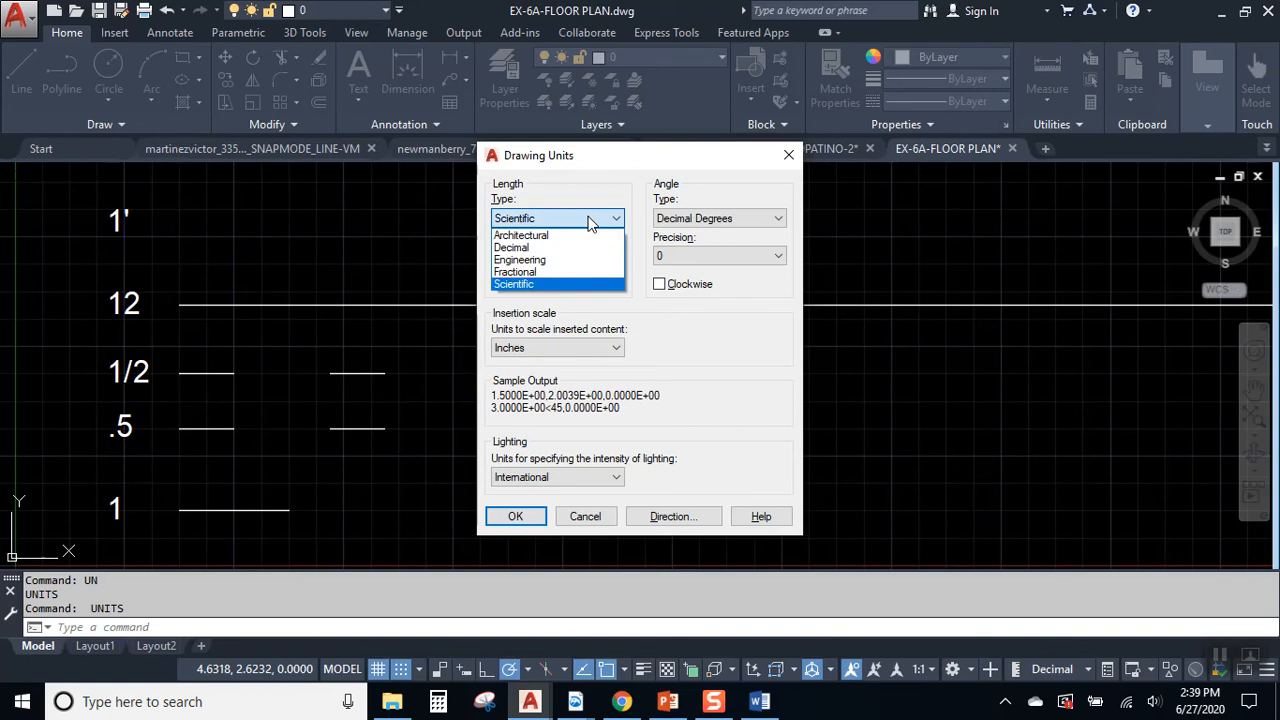
{"action": "left_click", "coordinate": [524, 237]}
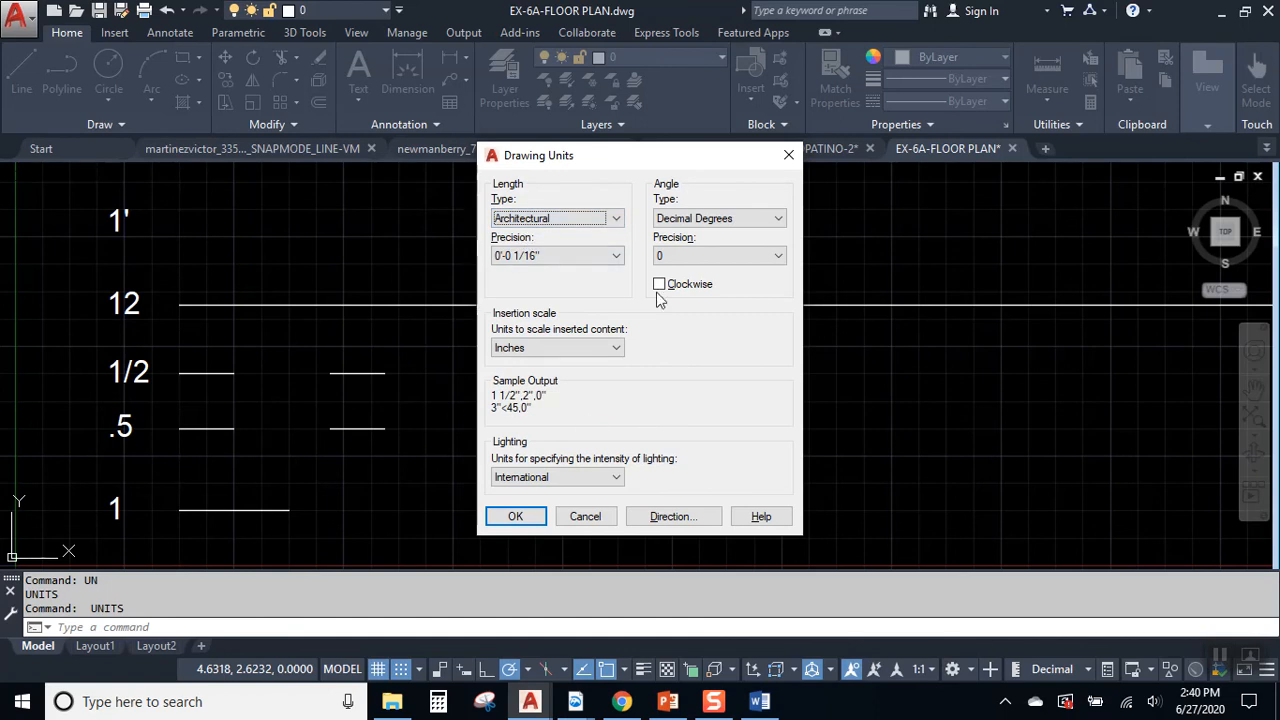
{"action": "left_click", "coordinate": [542, 255]}
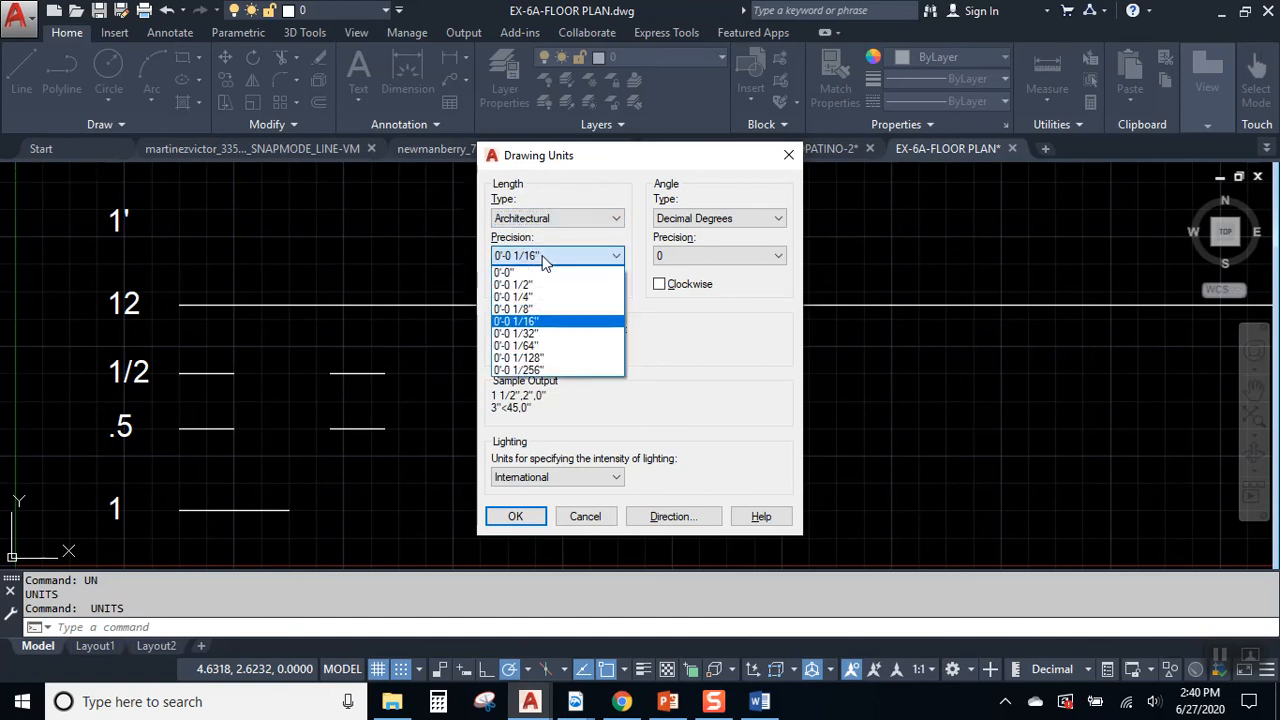
{"action": "left_click", "coordinate": [548, 322]}
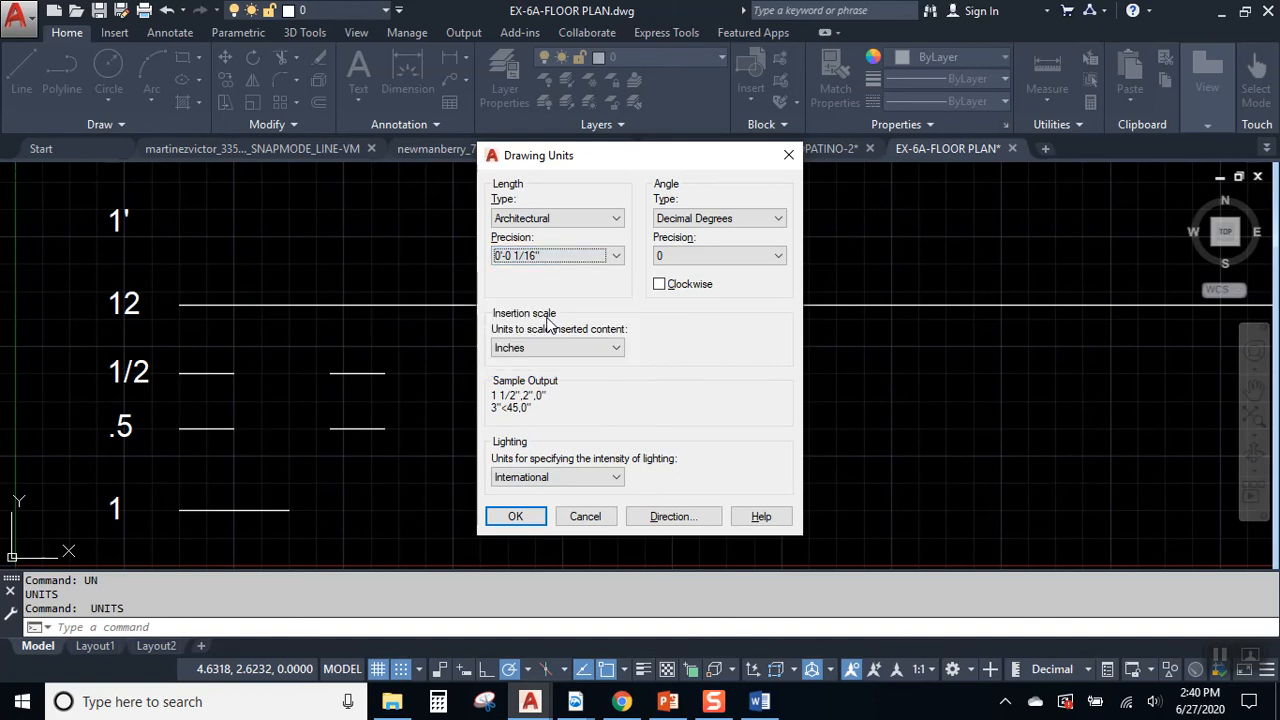
{"action": "left_click", "coordinate": [520, 523]}
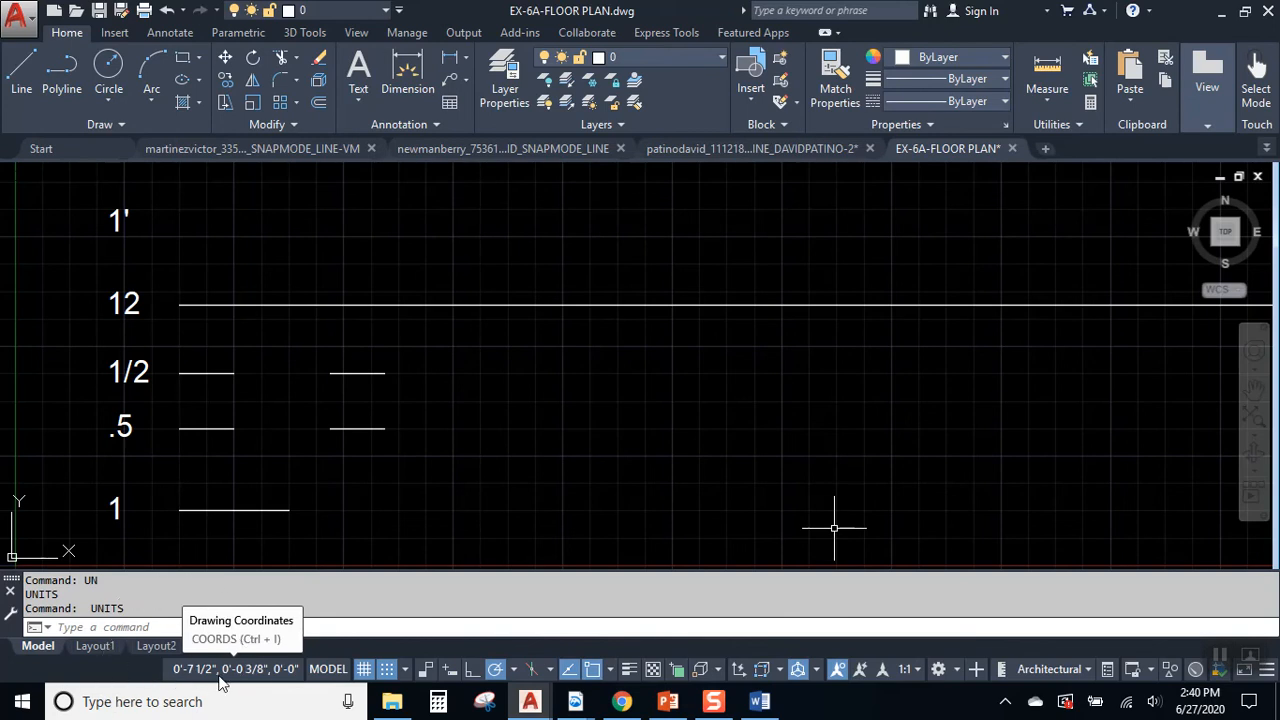
Draw a horizontal line 1' long to the right of the label 1', starting in line with the lines below.
{"action": "scroll", "coordinate": [680, 268], "scroll_direction": "down", "scroll_amount": 3}
{"action": "middle_click_drag", "start_coordinate": [709, 266], "coordinate": [341, 325]}
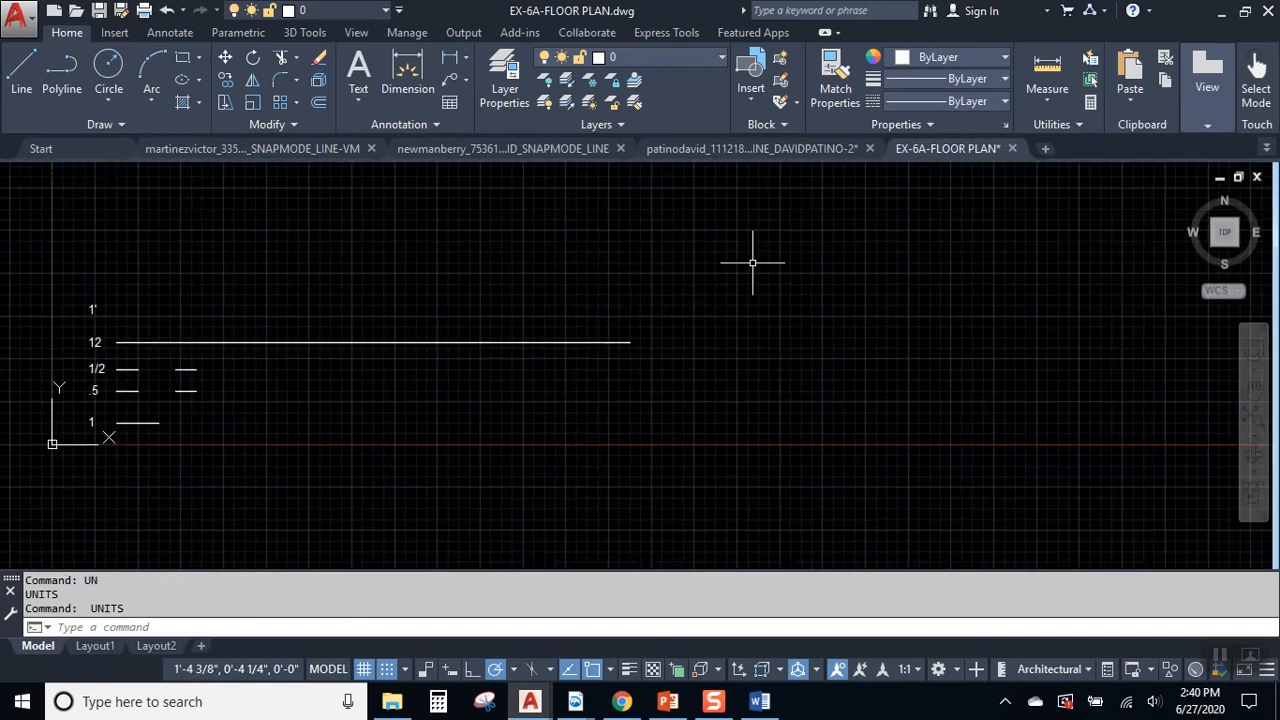
{"action": "middle_click_drag", "start_coordinate": [1049, 257], "coordinate": [917, 315]}
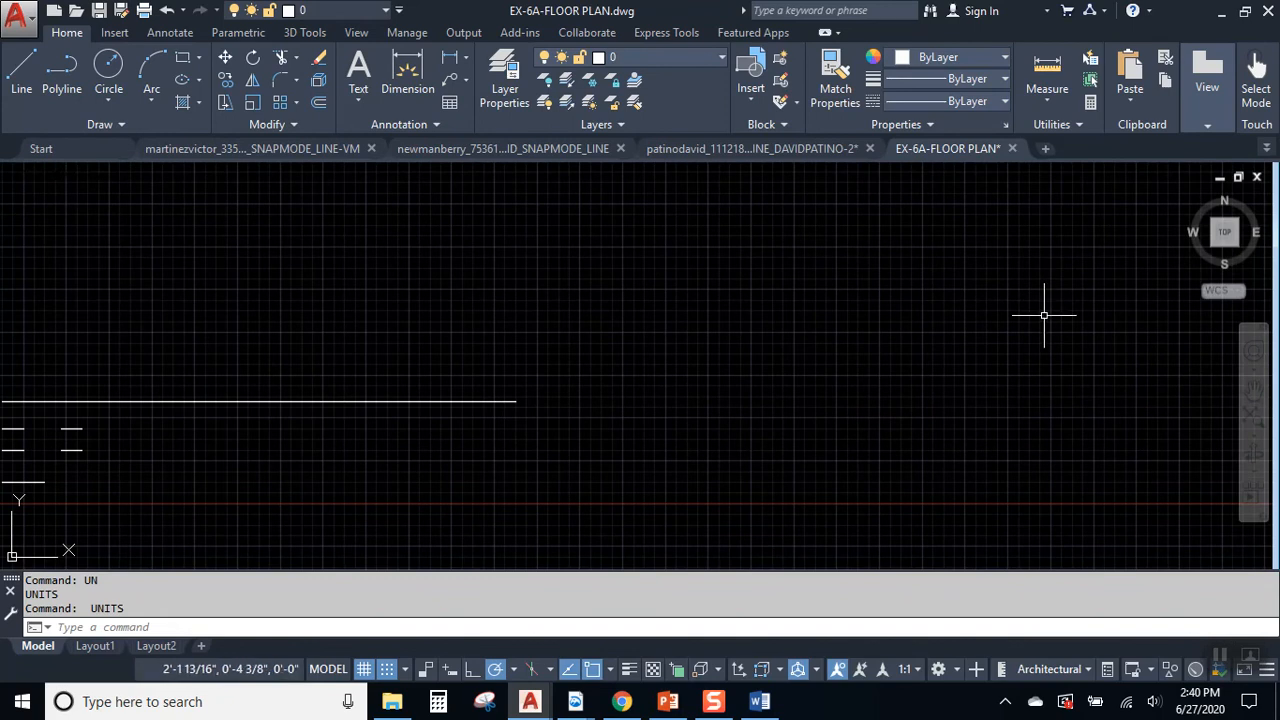
{"action": "mouse_move", "coordinate": [489, 330]}
{"action": "middle_mouse_down"}
{"action": "mouse_move", "coordinate": [526, 343]}
{"action": "mouse_move", "coordinate": [919, 299]}
{"action": "middle_mouse_up"}
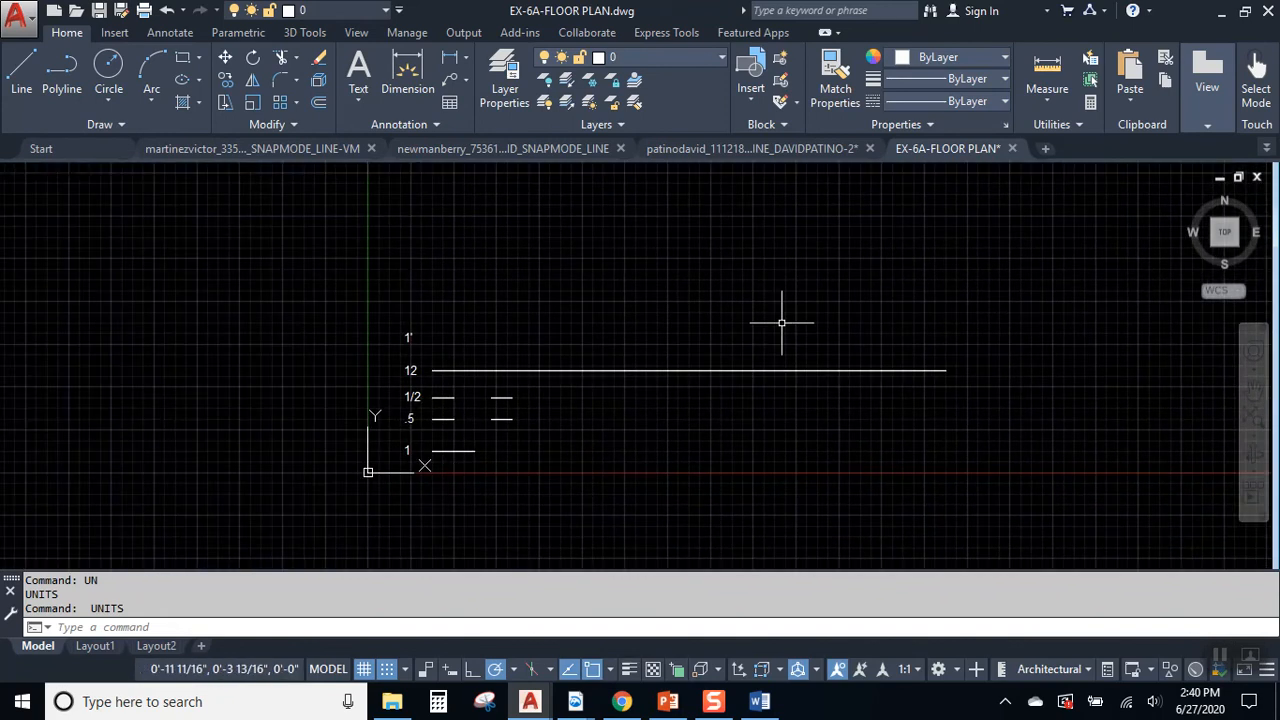
{"action": "scroll", "coordinate": [481, 452], "scroll_direction": "up", "scroll_amount": 2}
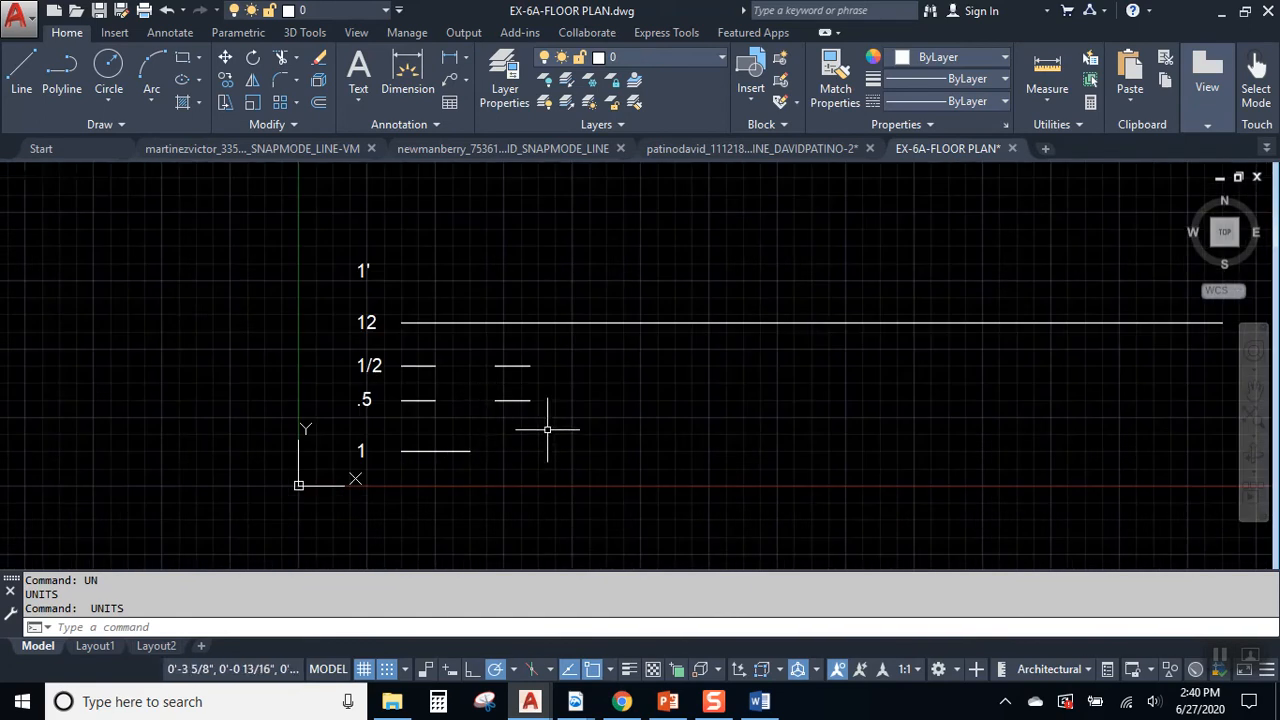
{"action": "middle_click_drag", "start_coordinate": [543, 428], "coordinate": [421, 437]}
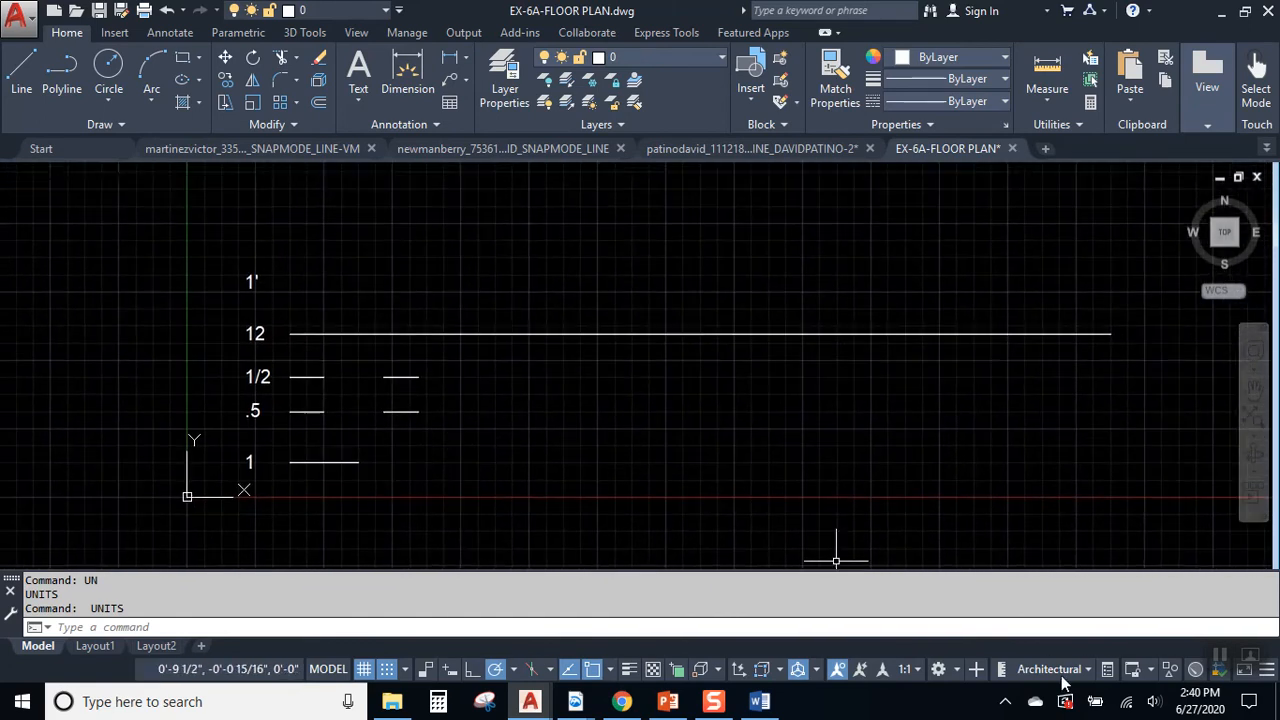
{"action": "left_click", "coordinate": [21, 72]}
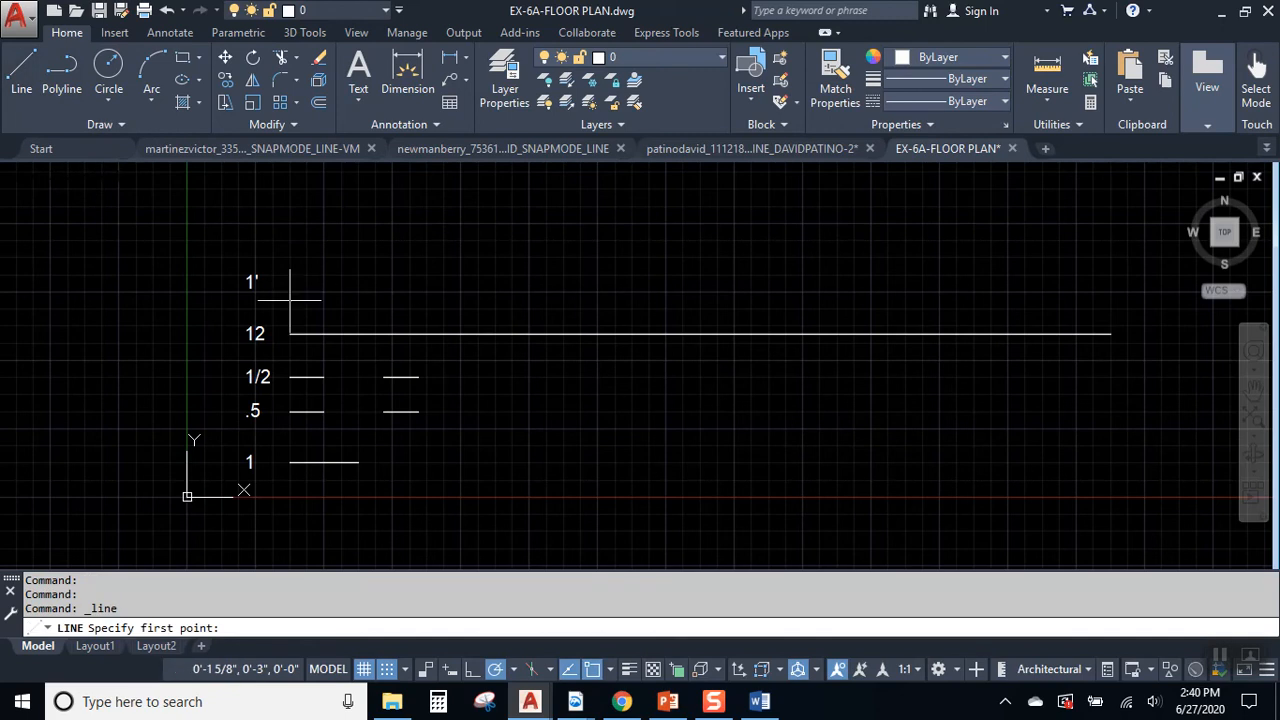
{"action": "left_click", "coordinate": [290, 283]}
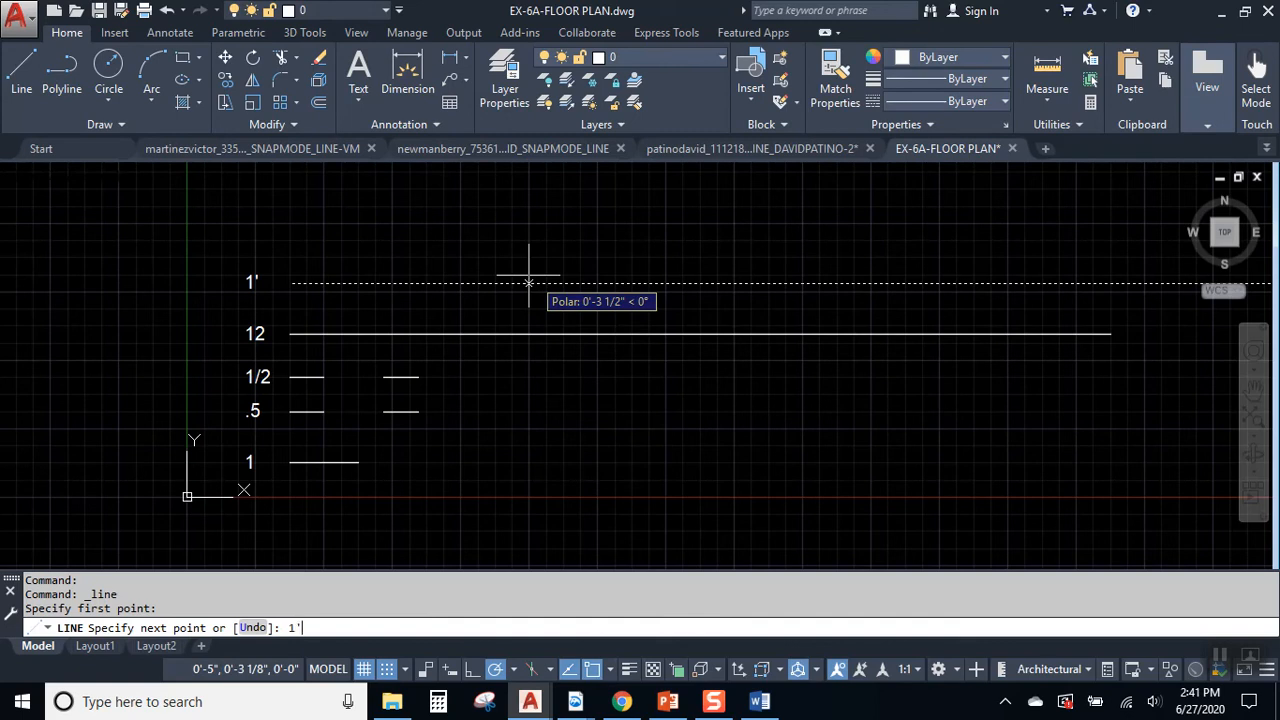
{"action": "type", "text": "1'"}
{"action": "key", "text": "Return"}
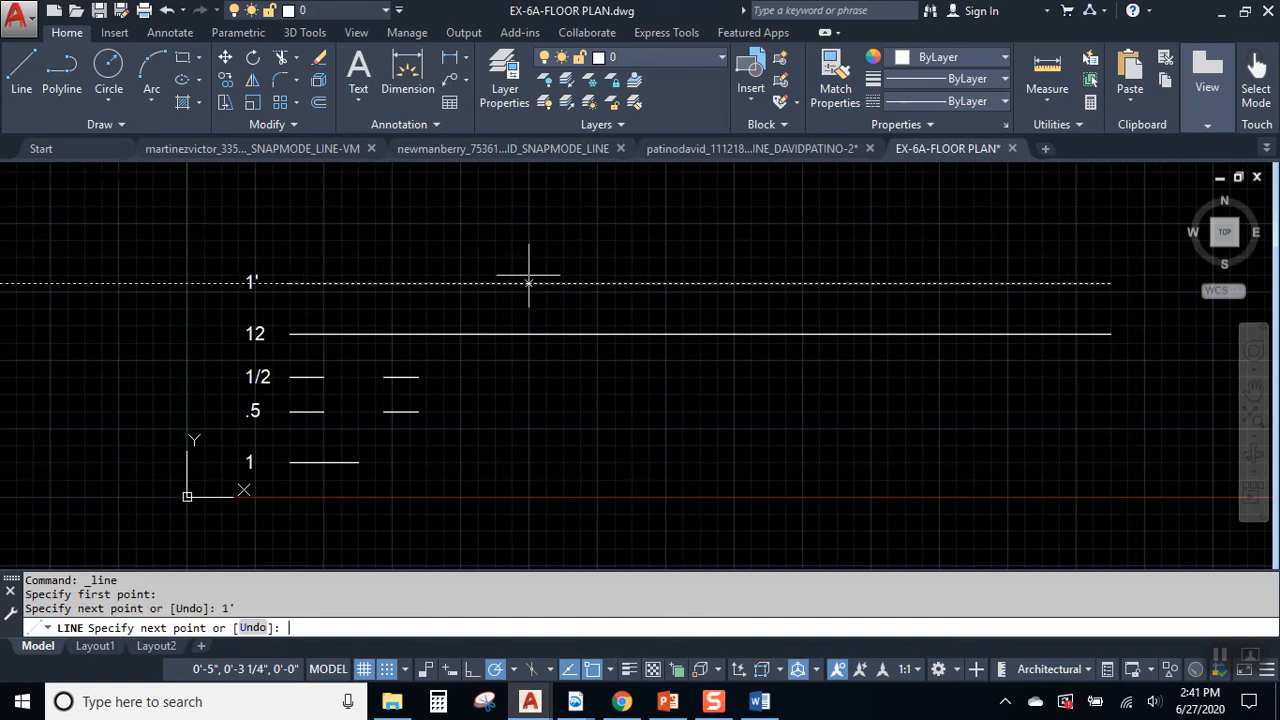
{"action": "key", "text": "Return"}
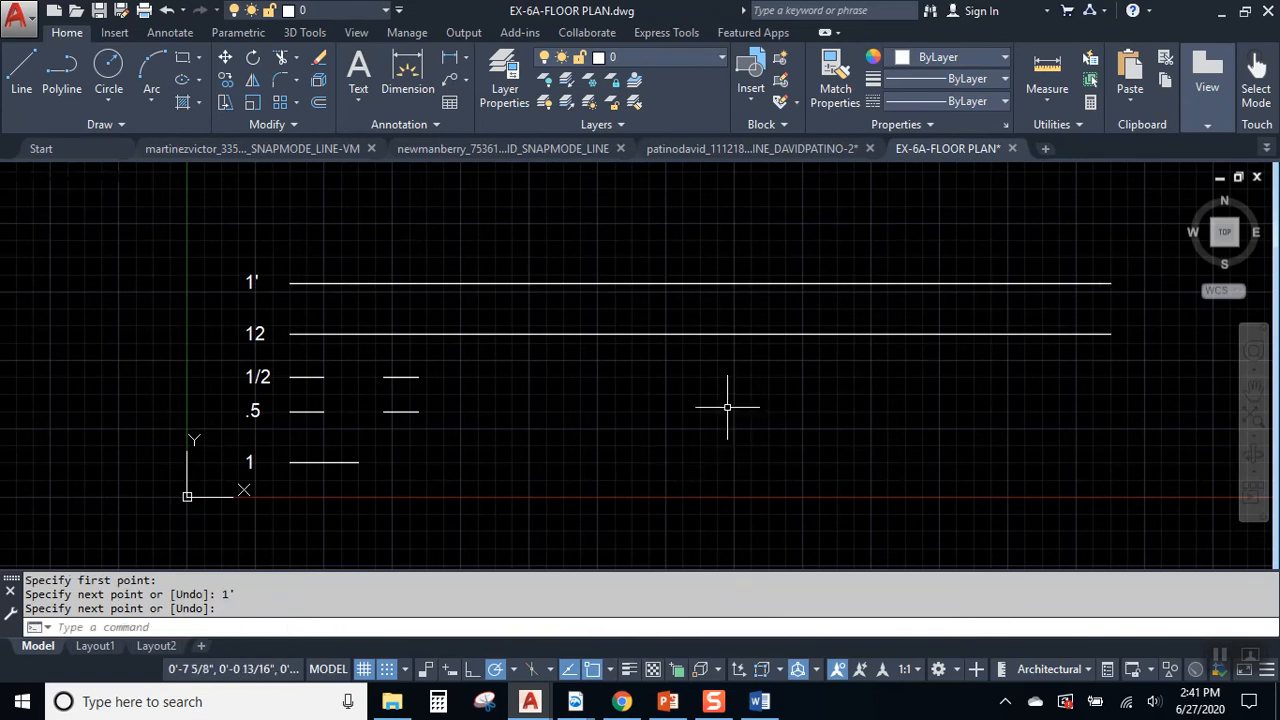
Draw a horizontal line 2' long above the line labelled 1', starting in line with its left end.
{"action": "scroll", "coordinate": [262, 306], "scroll_direction": "up", "scroll_amount": 5}
{"action": "mouse_move", "coordinate": [270, 447]}
{"action": "middle_mouse_down"}
{"action": "mouse_move", "coordinate": [223, 556]}
{"action": "mouse_move", "coordinate": [223, 704]}
{"action": "middle_mouse_up"}
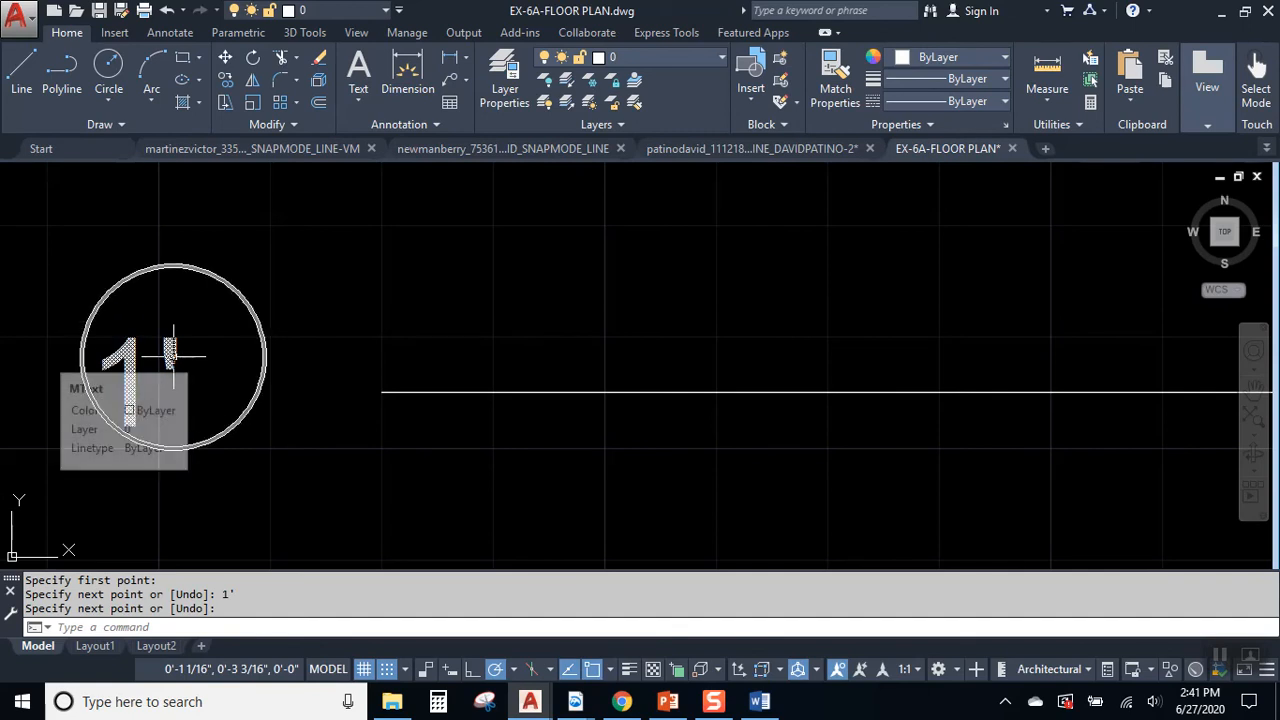
{"action": "scroll", "coordinate": [345, 325], "scroll_direction": "down", "scroll_amount": 5}
{"action": "middle_click_drag", "start_coordinate": [356, 336], "coordinate": [257, 360]}
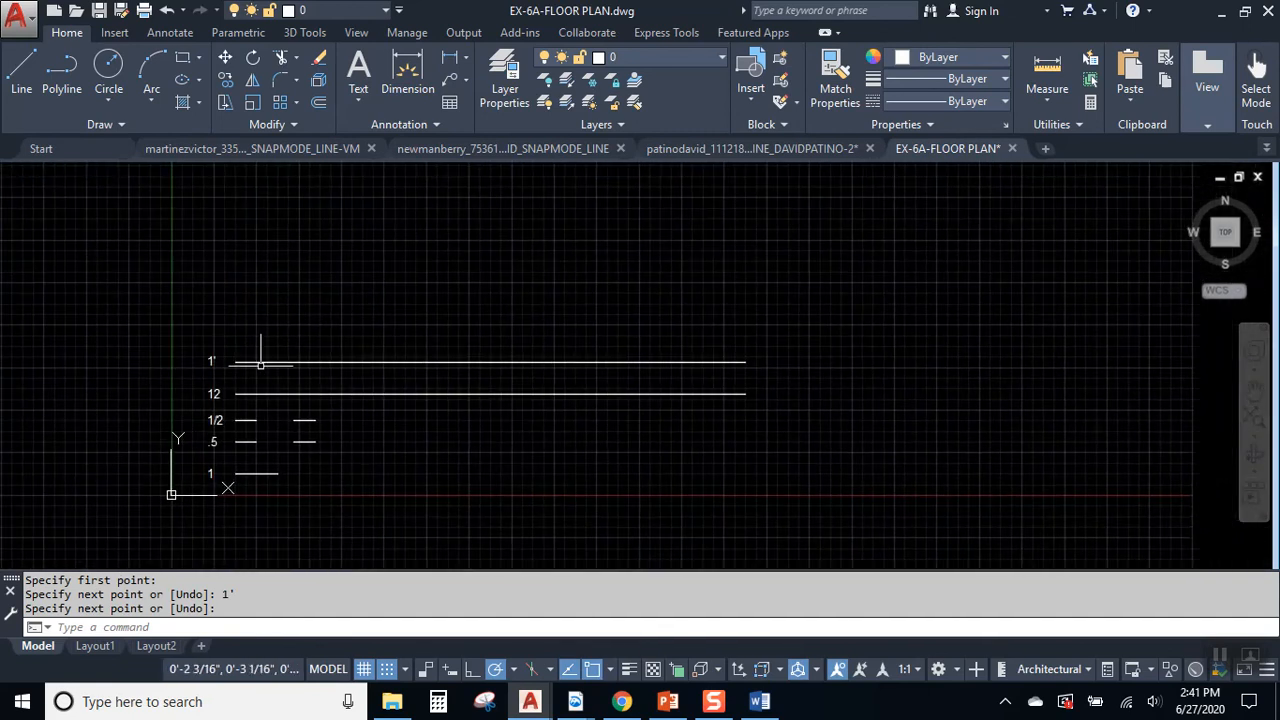
{"action": "left_click", "coordinate": [22, 68]}
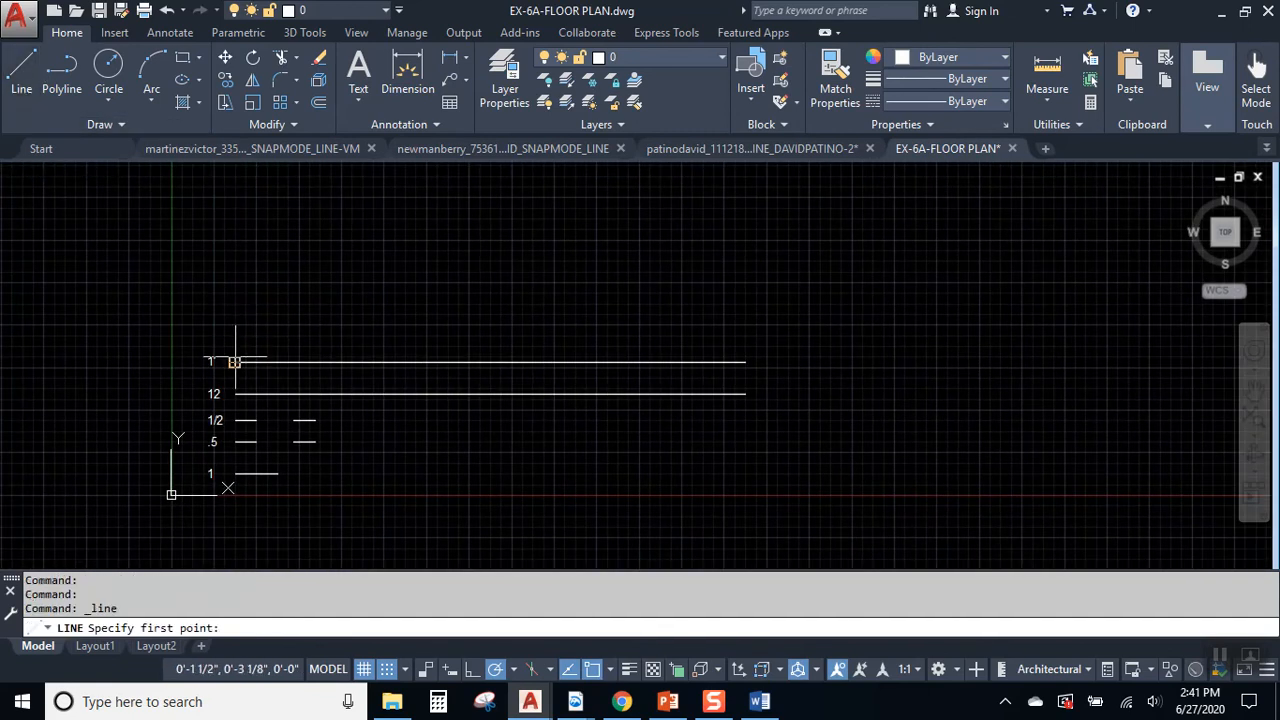
{"action": "left_click", "coordinate": [235, 302]}
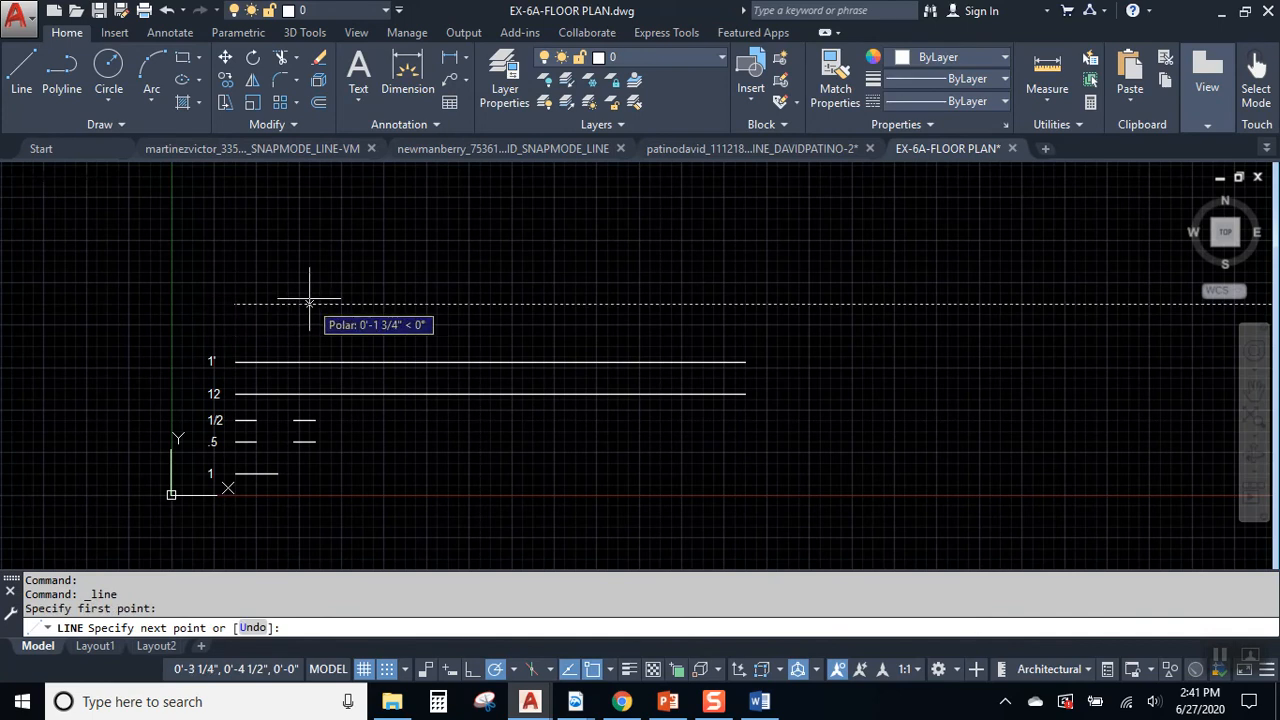
{"action": "type", "text": "2'"}
{"action": "key", "text": "Return"}
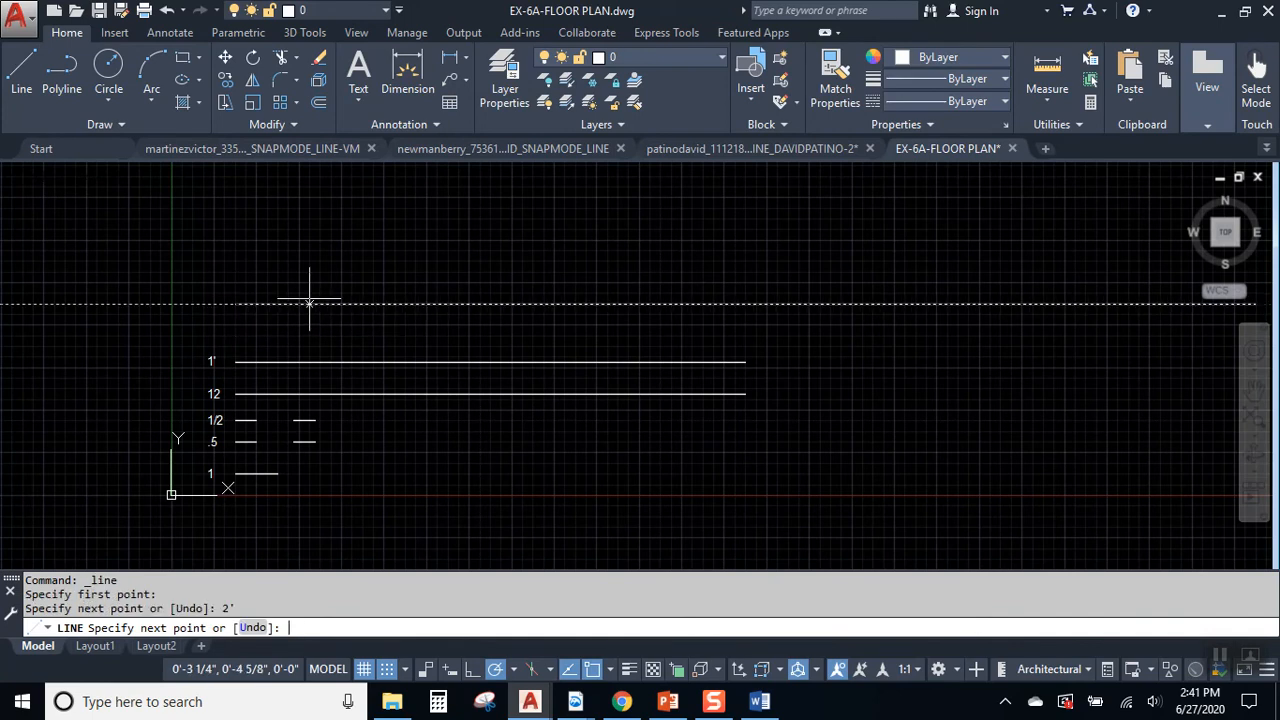
{"action": "scroll", "coordinate": [715, 420], "scroll_direction": "down", "scroll_amount": 3}
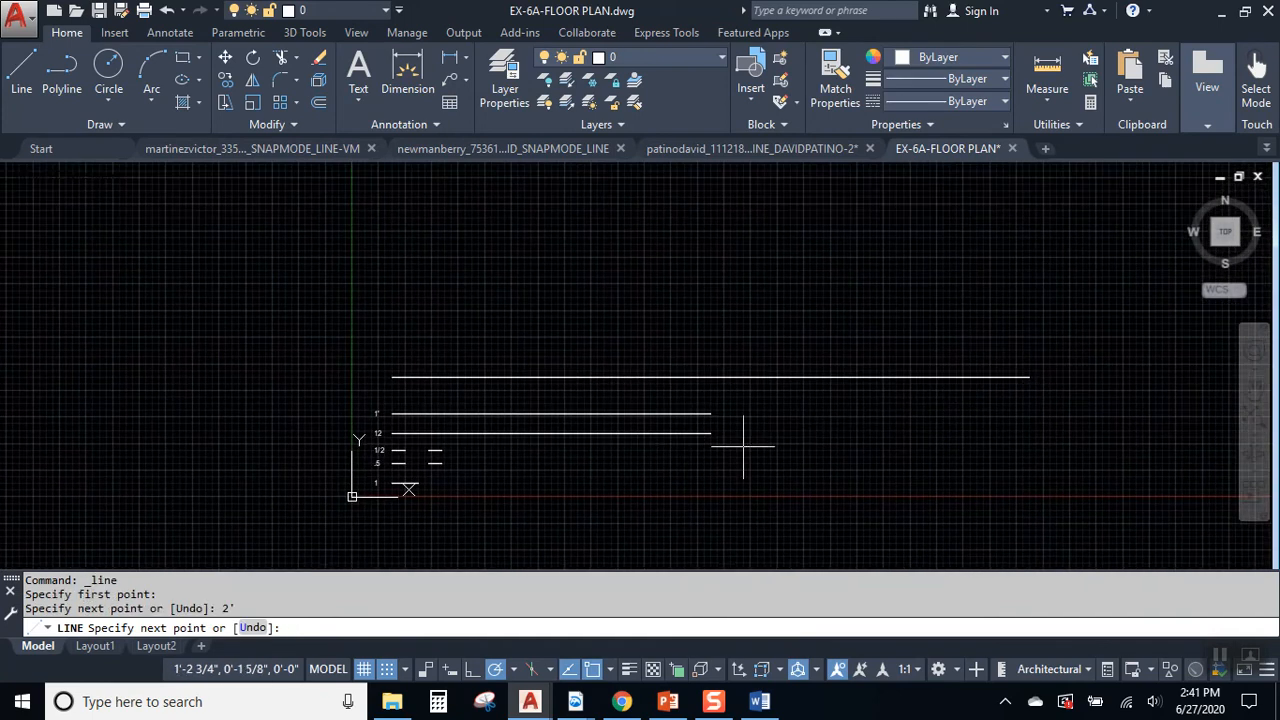
{"action": "key", "text": "Escape"}
{"action": "scroll", "coordinate": [745, 412], "scroll_direction": "up", "scroll_amount": 2}
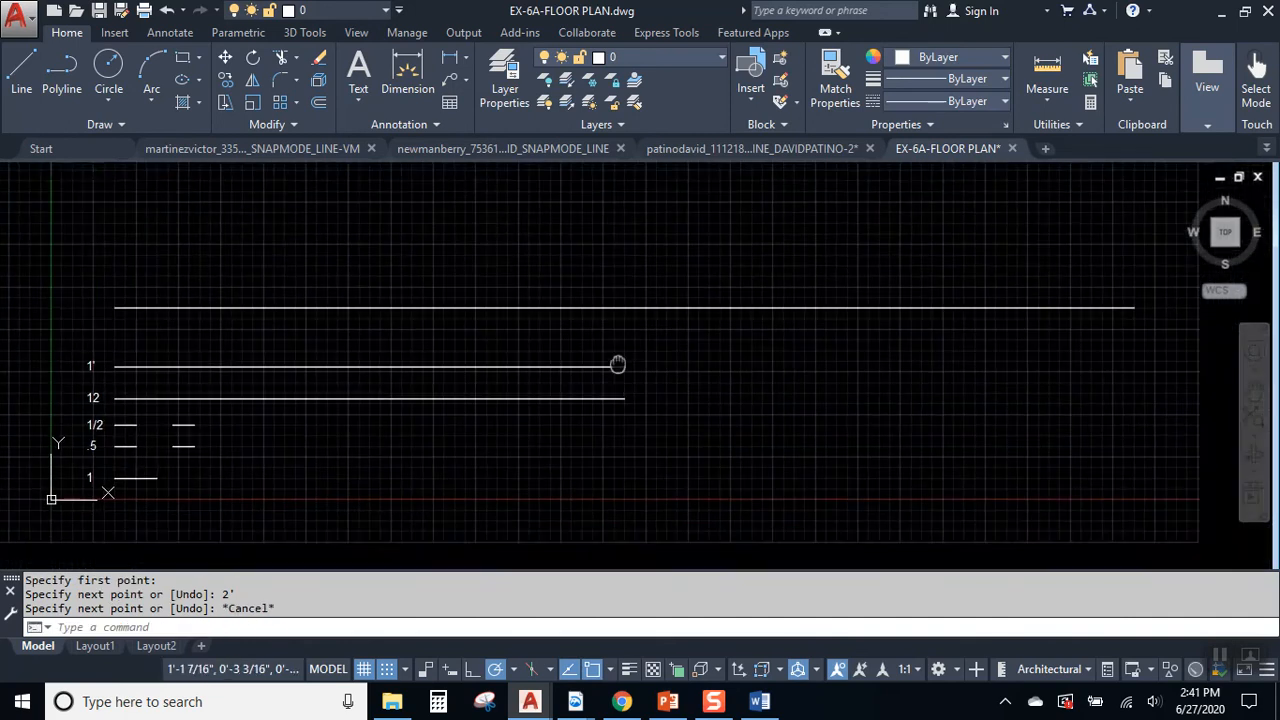
Erase the 2' line above the line labelled 1'.
{"action": "middle_click_drag", "start_coordinate": [614, 363], "coordinate": [566, 343]}
{"action": "left_click", "coordinate": [422, 307]}
{"action": "left_click", "coordinate": [380, 260]}
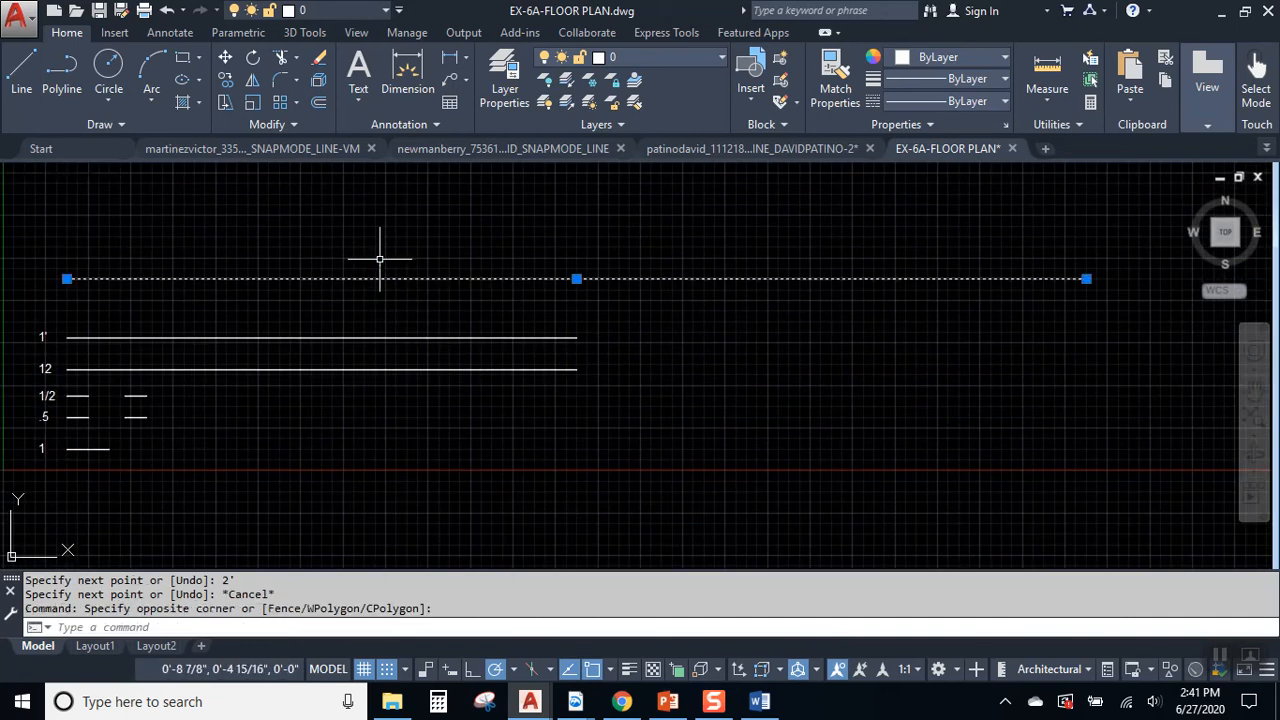
{"action": "key", "text": "Delete"}
Set the drawing units' length type to Engineering with 0'-0.00" precision.
{"action": "mouse_move", "coordinate": [87, 370]}
{"action": "middle_mouse_down"}
{"action": "mouse_move", "coordinate": [215, 355]}
{"action": "mouse_move", "coordinate": [126, 271]}
{"action": "middle_mouse_up"}
{"action": "scroll", "coordinate": [215, 355], "scroll_direction": "up", "scroll_amount": 3}
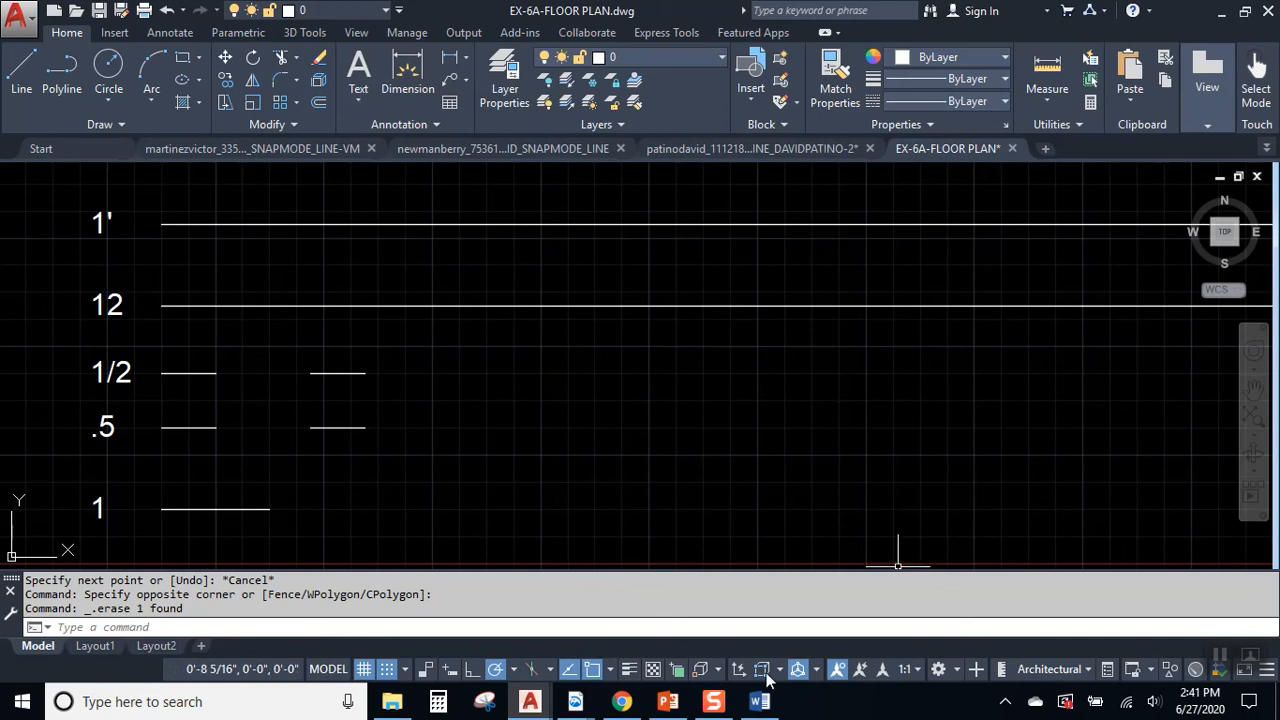
{"action": "type", "text": "un"}
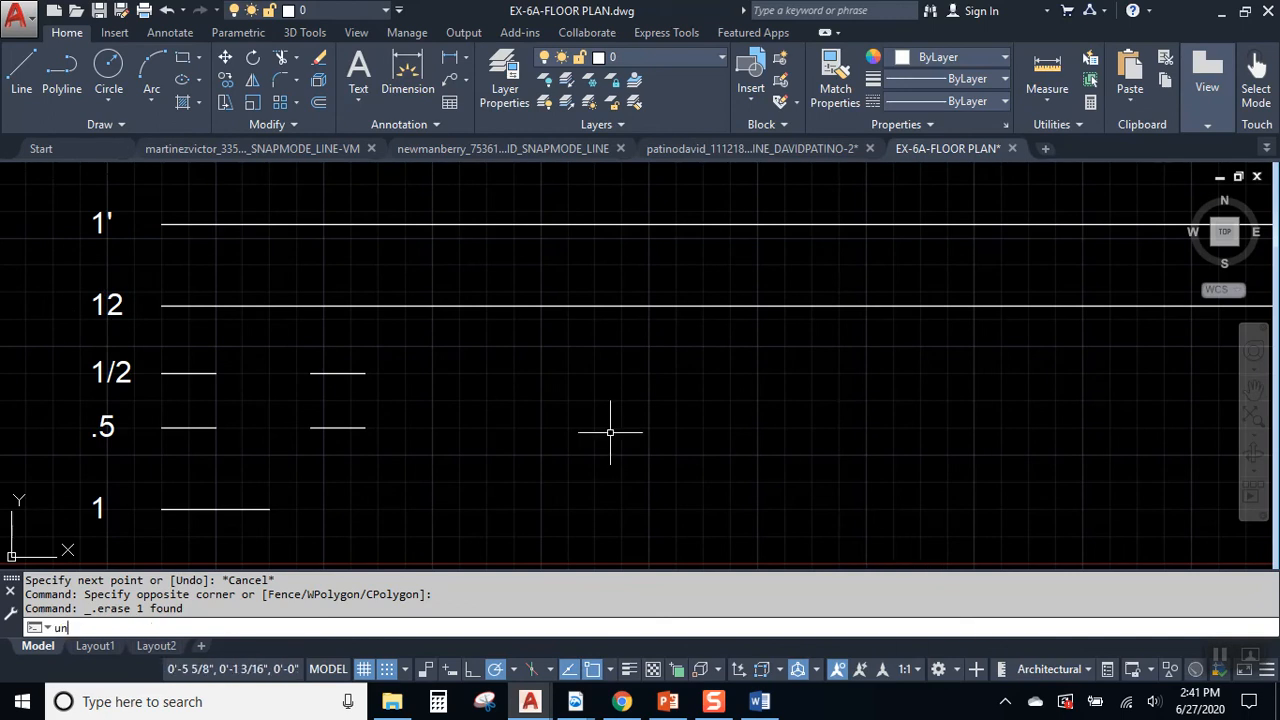
{"action": "key", "text": "Return"}
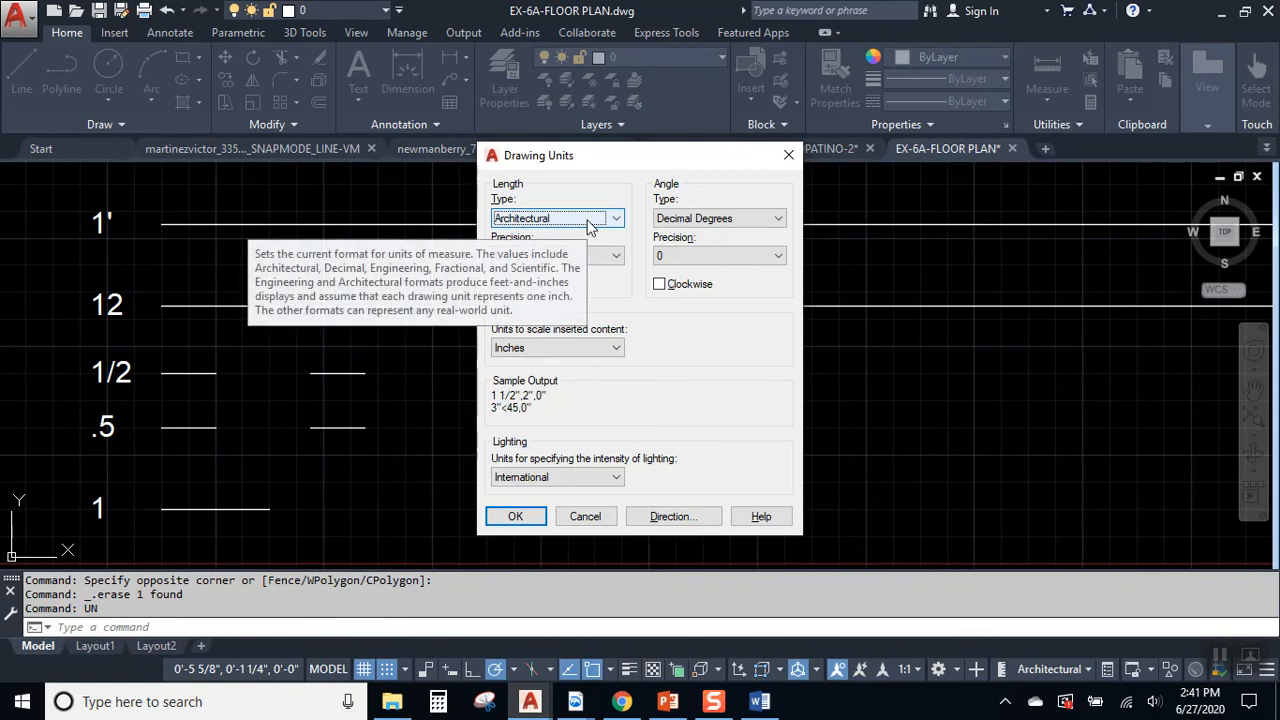
{"action": "left_click", "coordinate": [590, 222]}
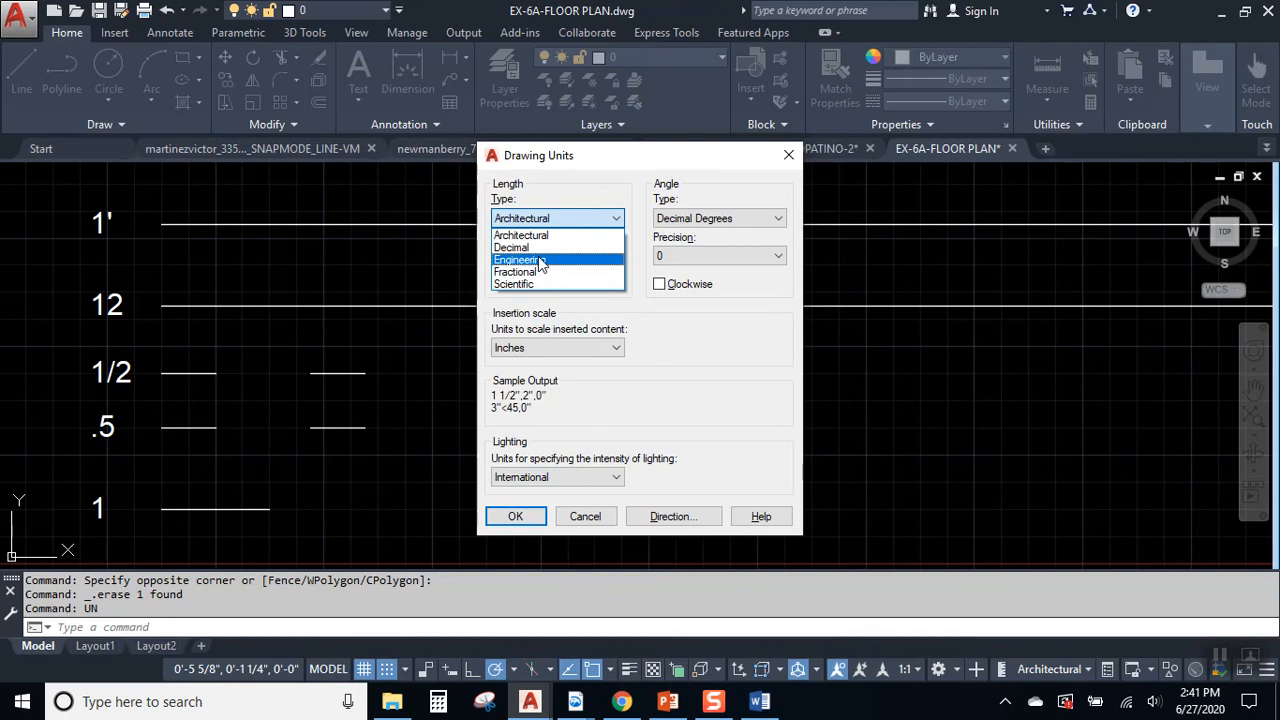
{"action": "left_click", "coordinate": [540, 262]}
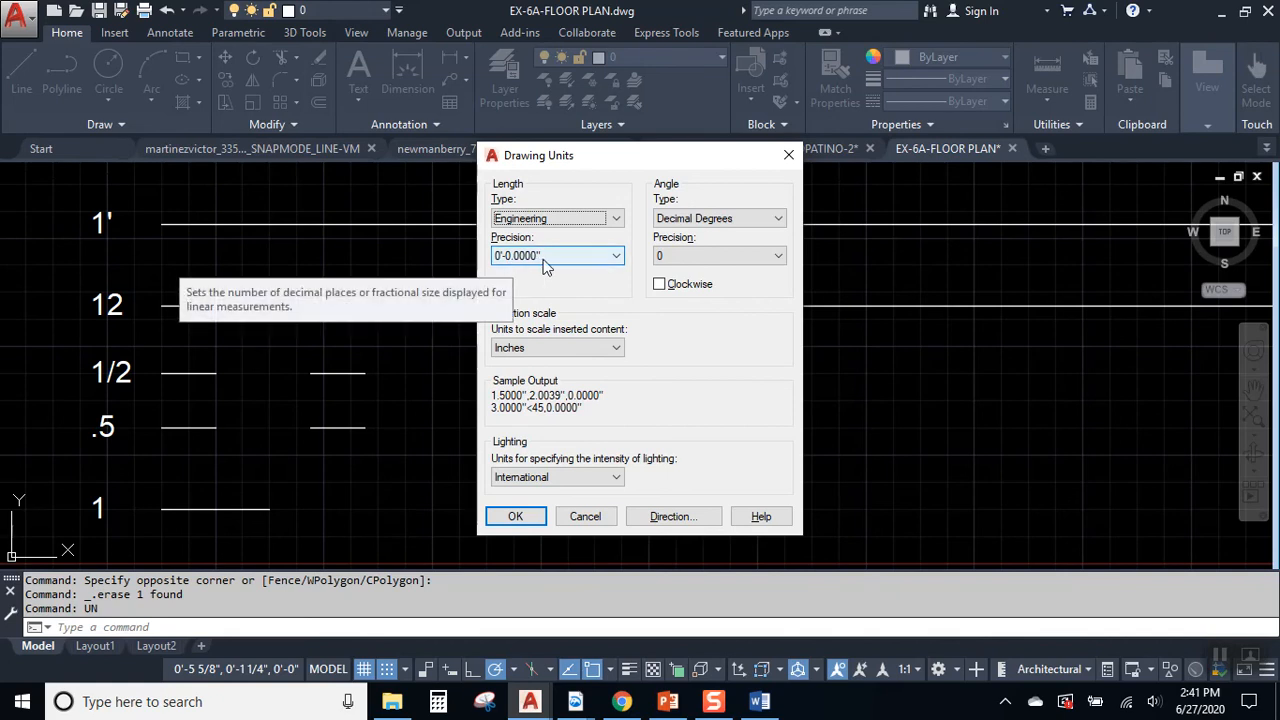
{"action": "left_click", "coordinate": [580, 258]}
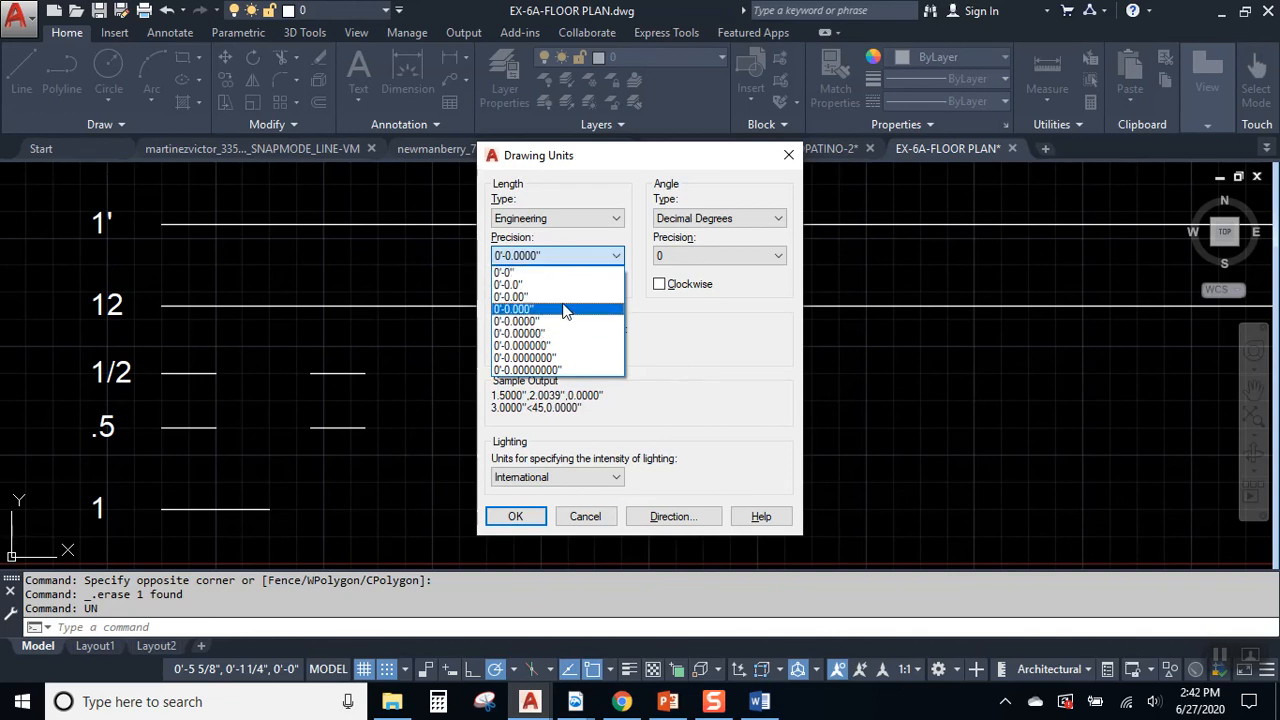
{"action": "left_click", "coordinate": [557, 297]}
{"action": "left_click", "coordinate": [515, 516]}
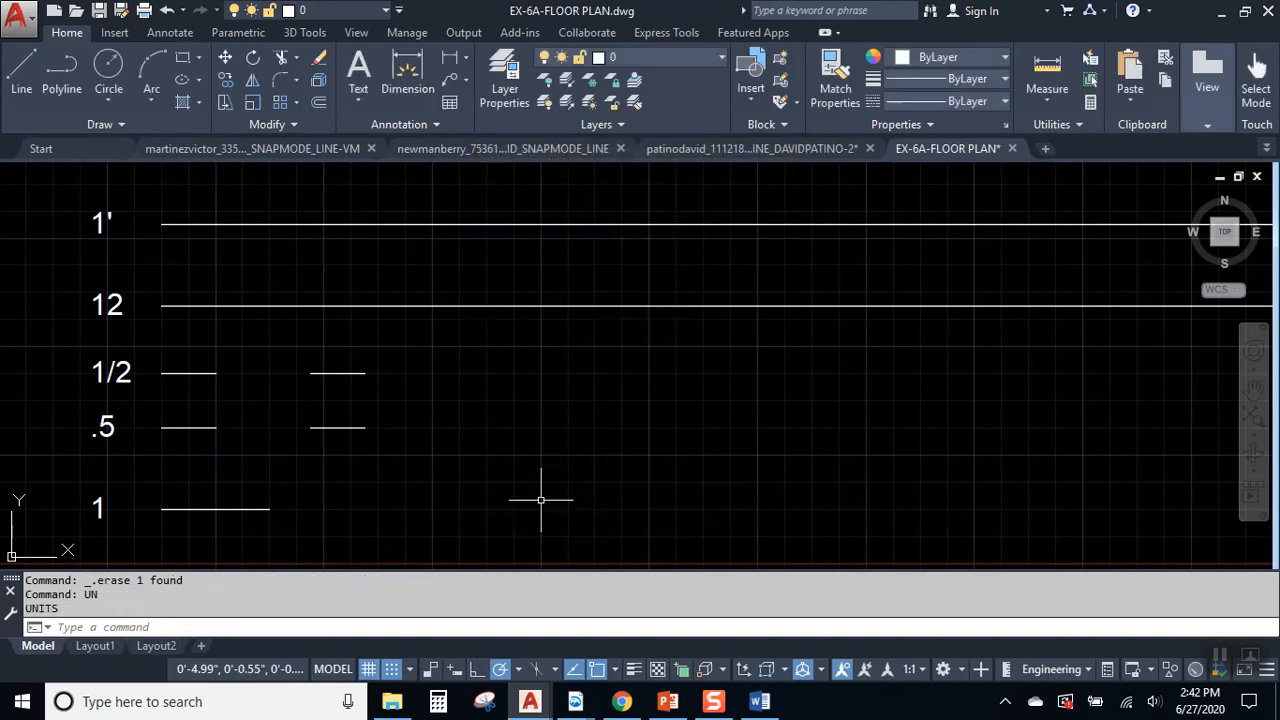
Draw a horizontal line 1' long just above the line labelled 1', aligned with its left end.
{"action": "left_click", "coordinate": [21, 70]}
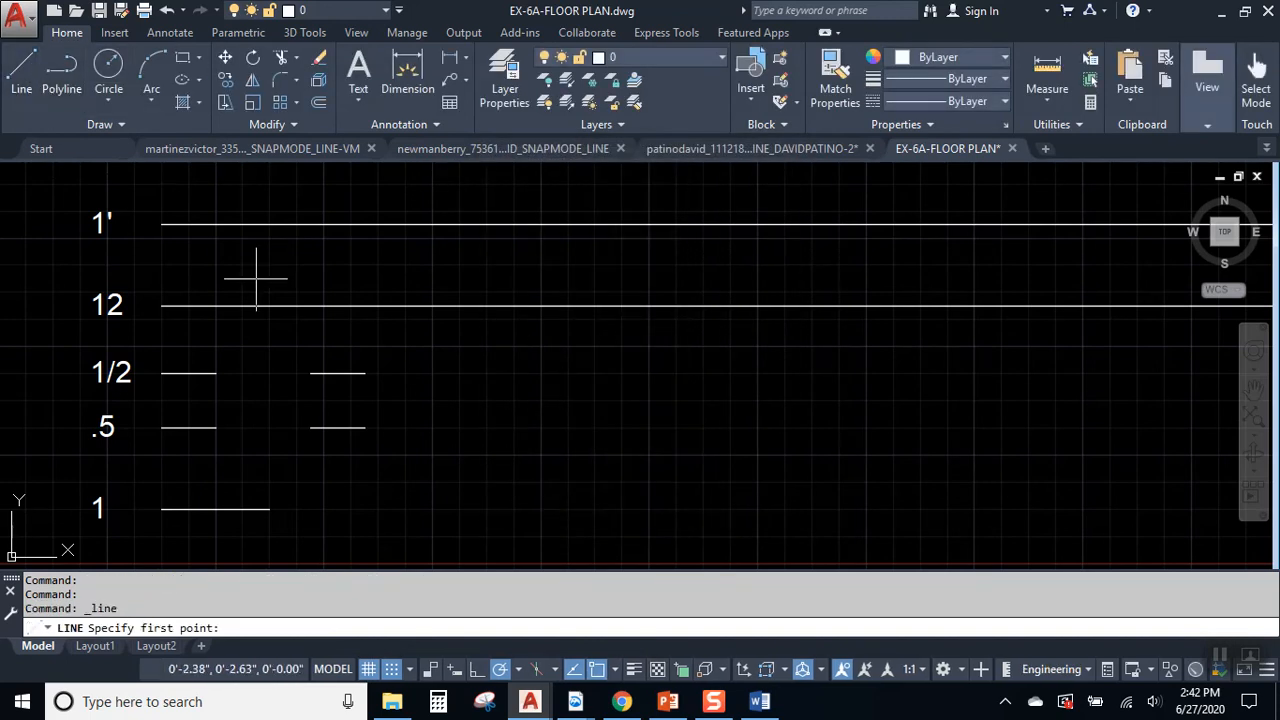
{"action": "middle_click_drag", "start_coordinate": [260, 277], "coordinate": [173, 368]}
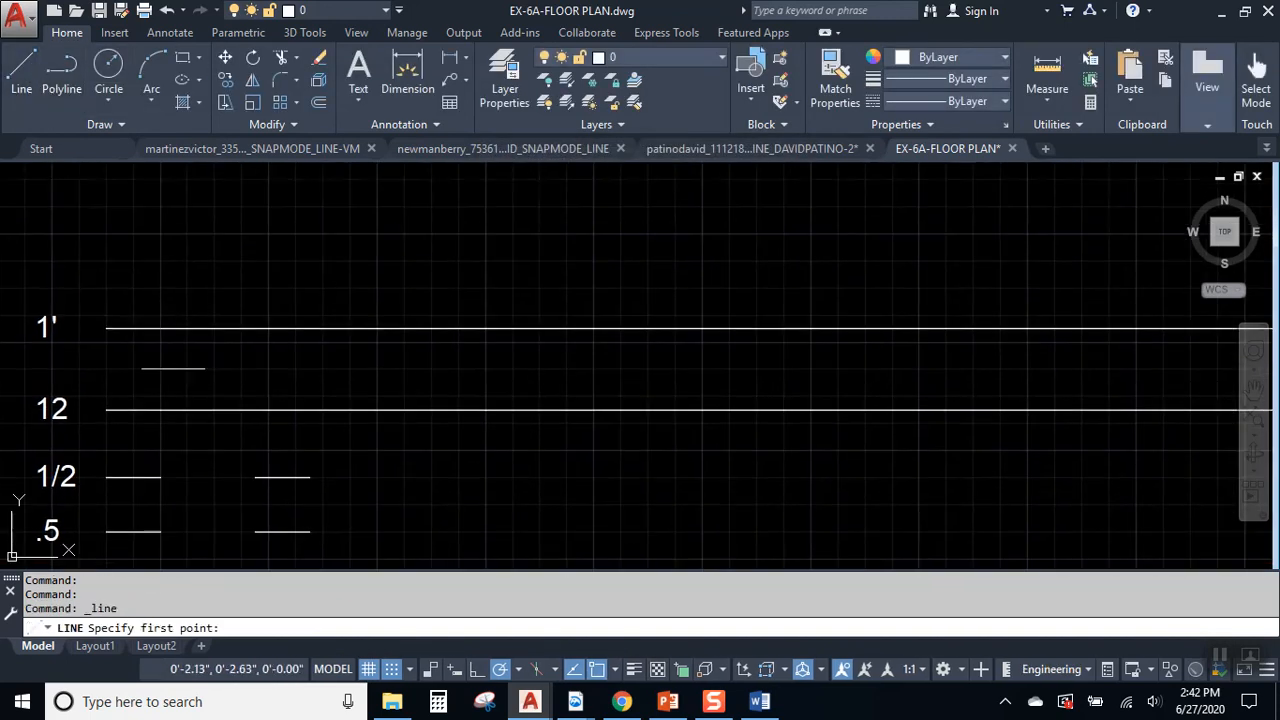
{"action": "left_click", "coordinate": [105, 288]}
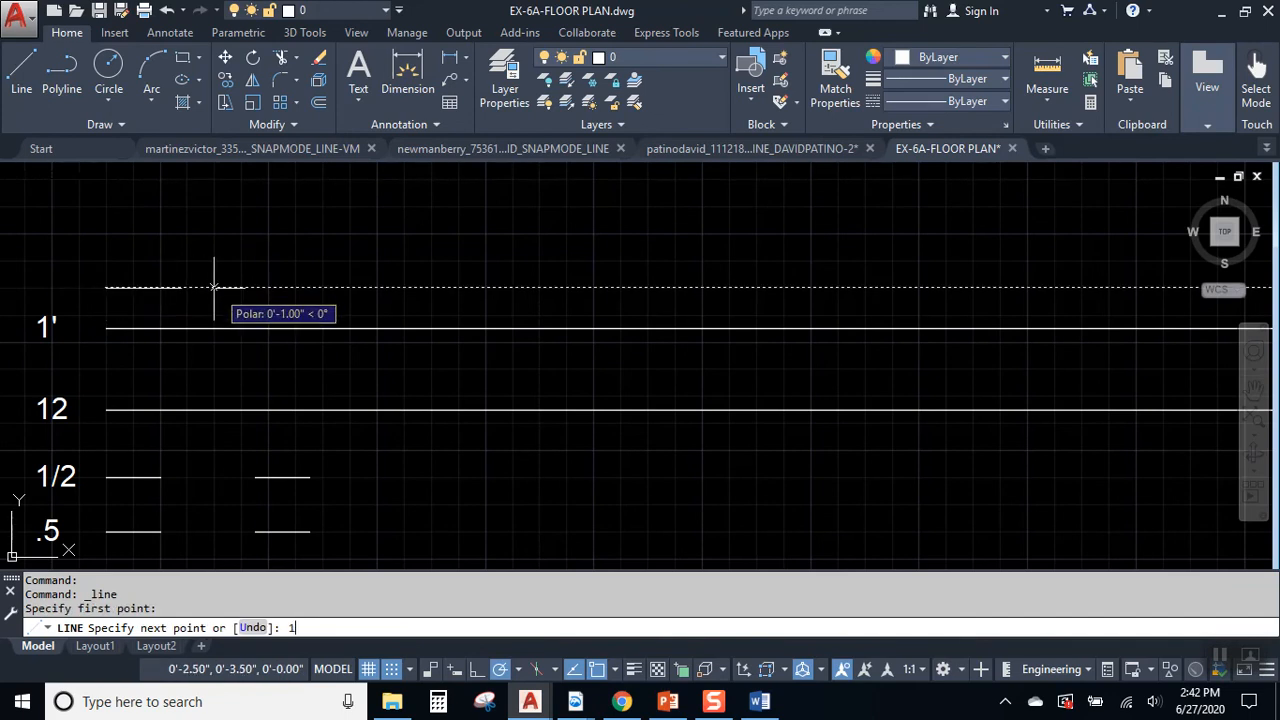
{"action": "key", "text": "Return"}
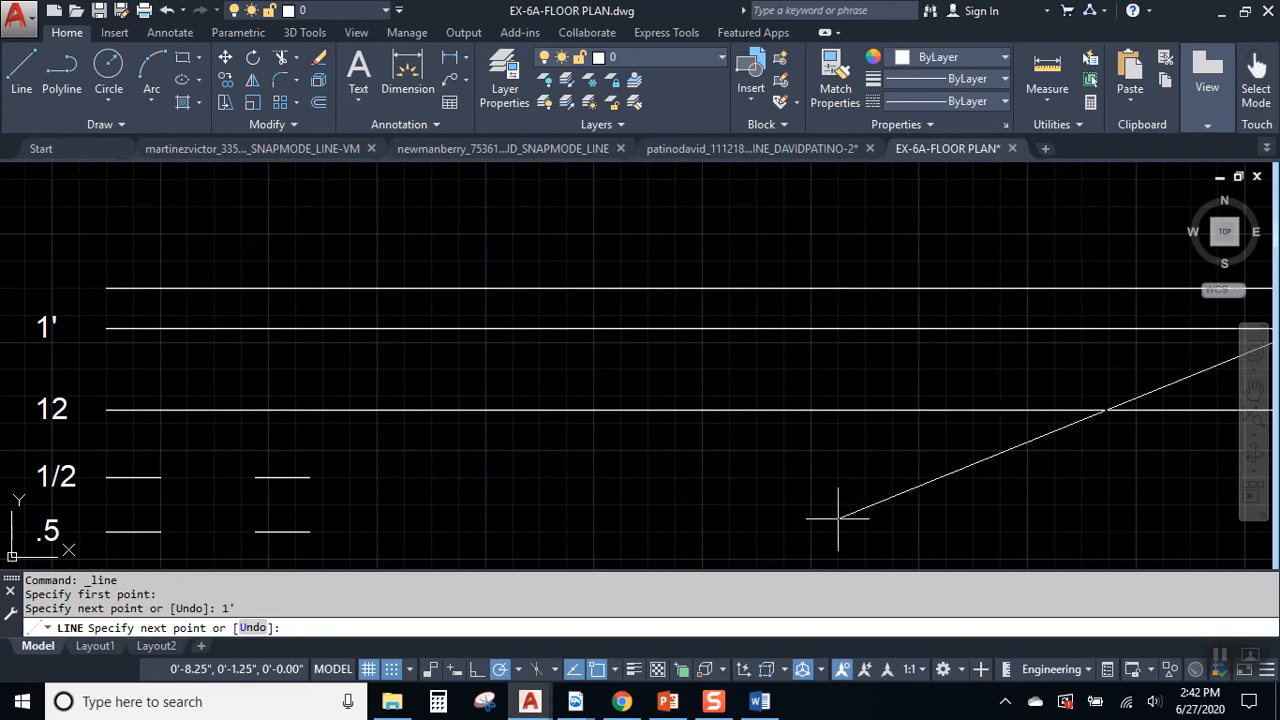
{"action": "key", "text": "Escape"}
{"action": "scroll", "coordinate": [730, 361], "scroll_direction": "down", "scroll_amount": 2}
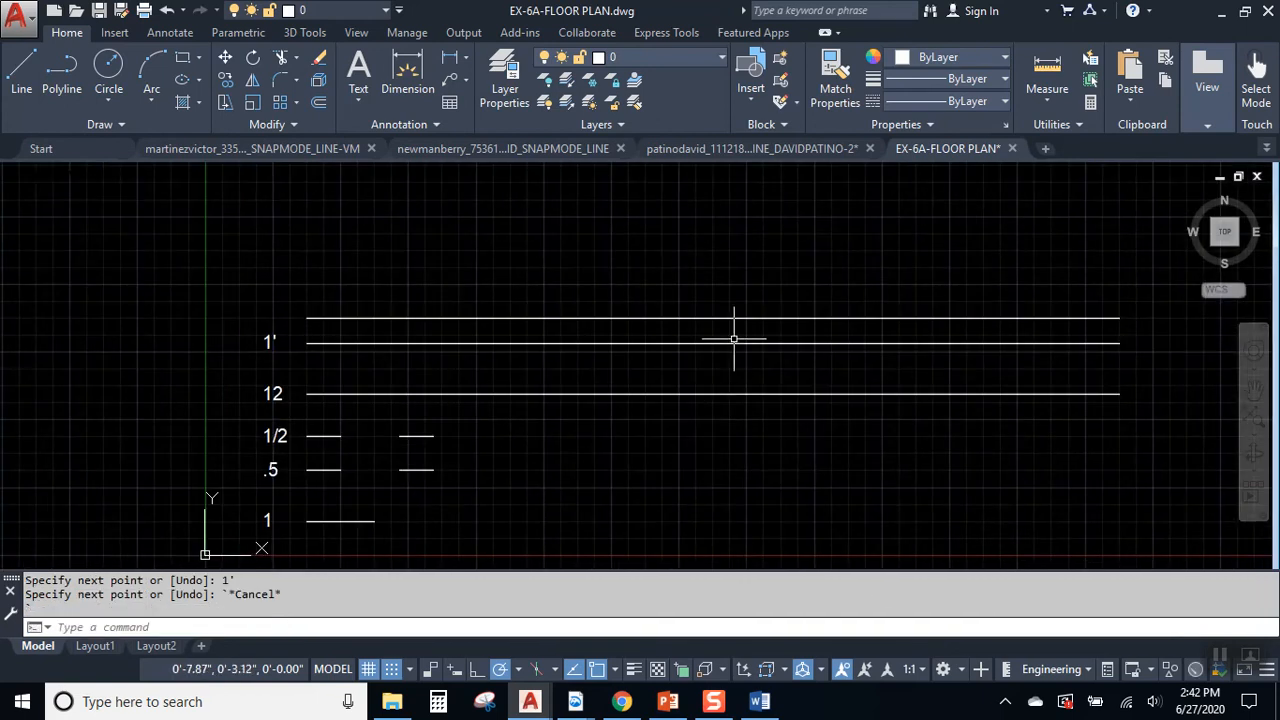
Change the length type in the drawing units to Decimal.
{"action": "type", "text": "un"}
{"action": "key", "text": "Return"}
{"action": "left_click", "coordinate": [548, 220]}
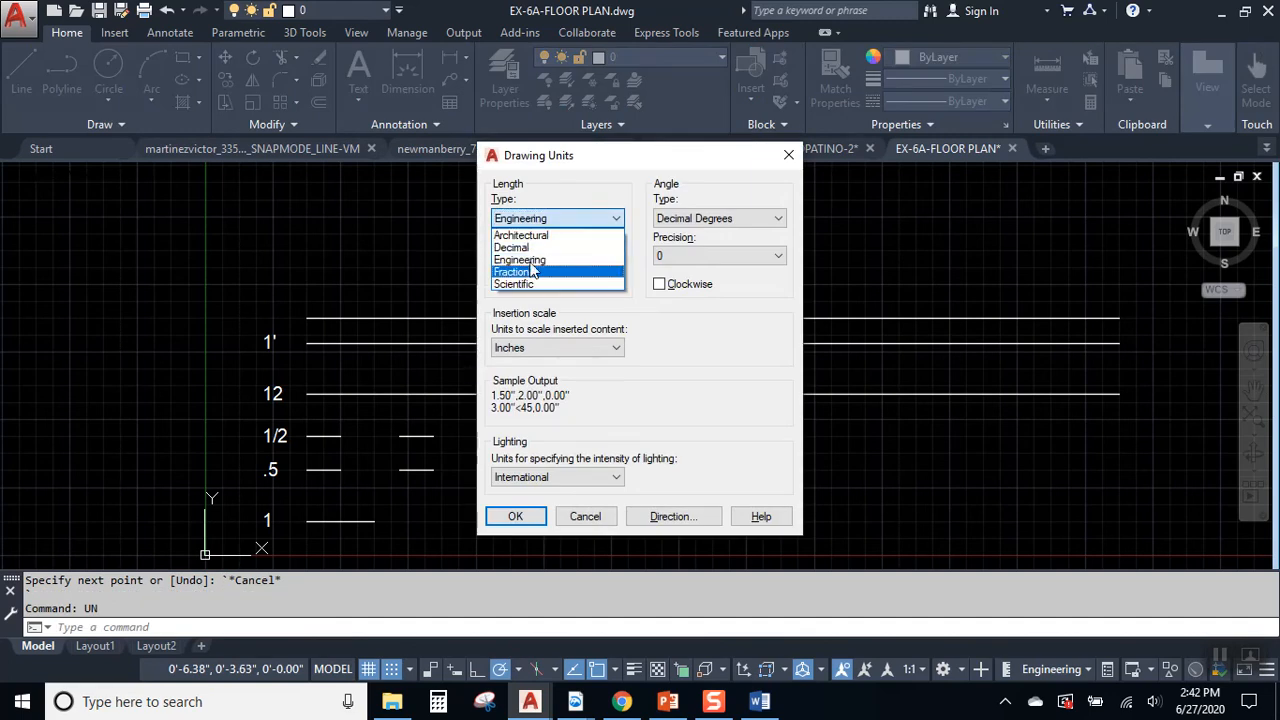
{"action": "left_click", "coordinate": [513, 247]}
{"action": "left_click", "coordinate": [515, 516]}
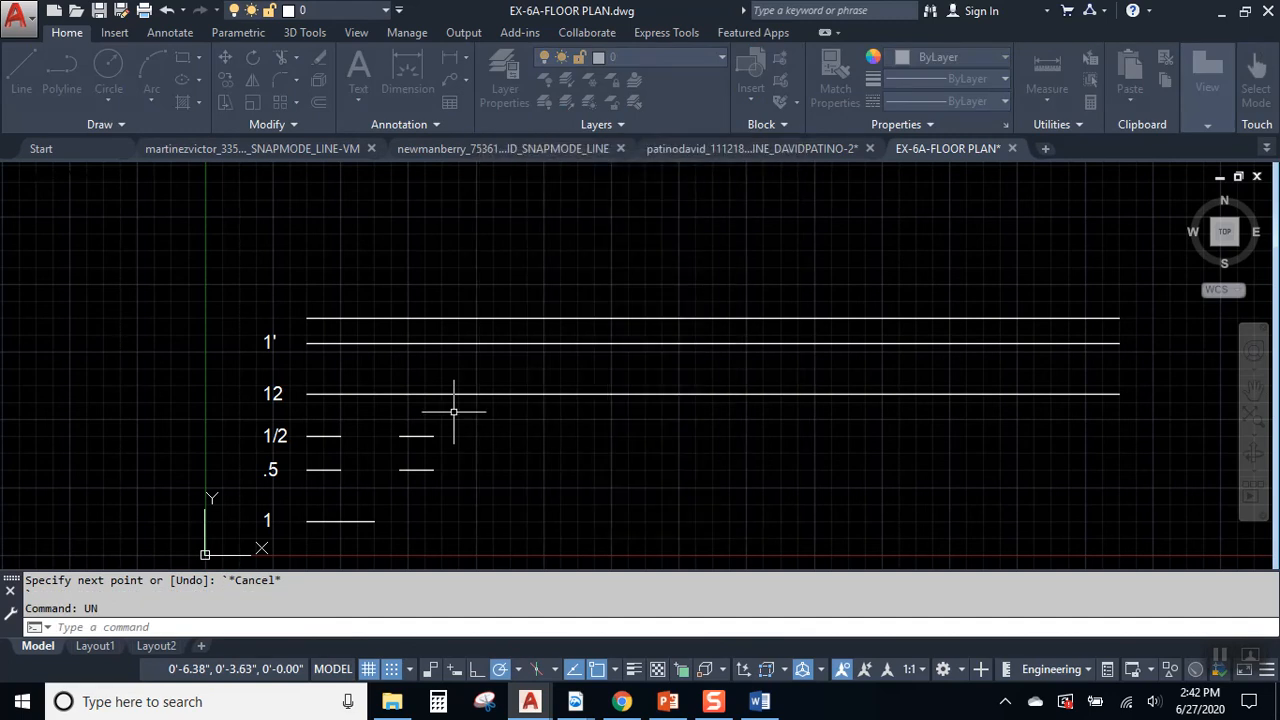
Try to draw a horizontal line above the topmost line by entering 1' as its length in Decimal units.
{"action": "left_click", "coordinate": [33, 68]}
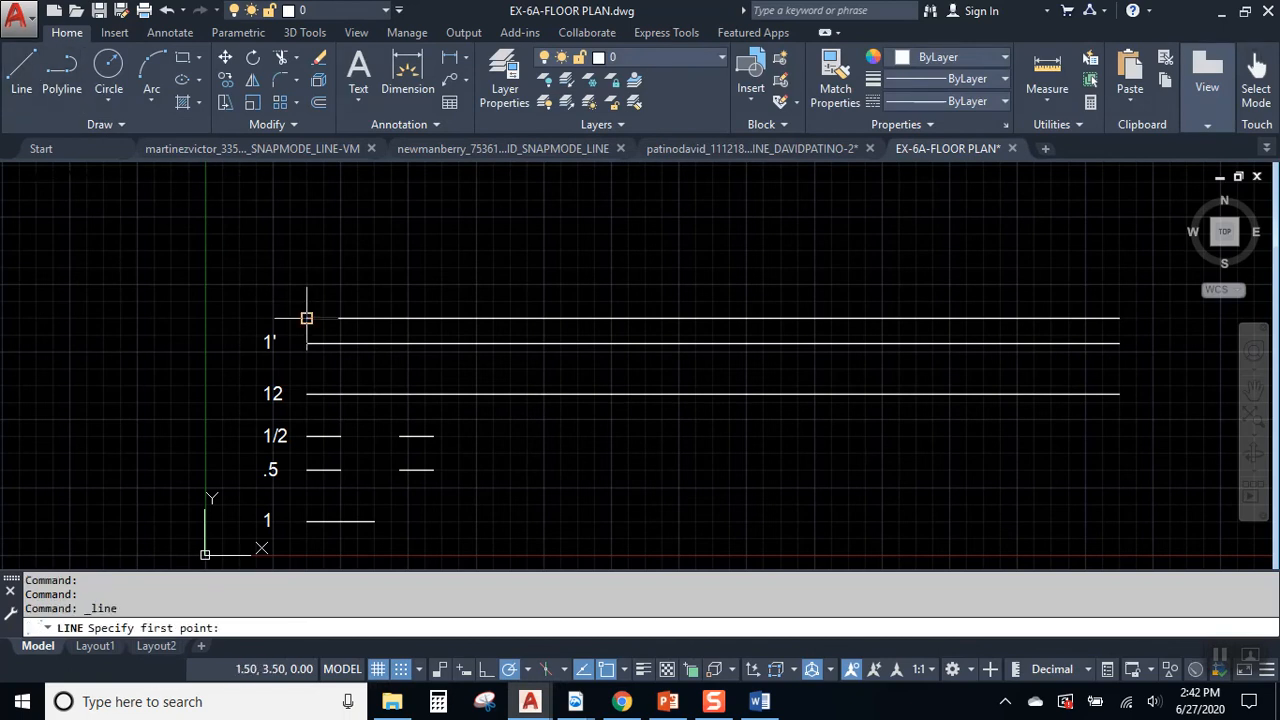
{"action": "left_click", "coordinate": [306, 285]}
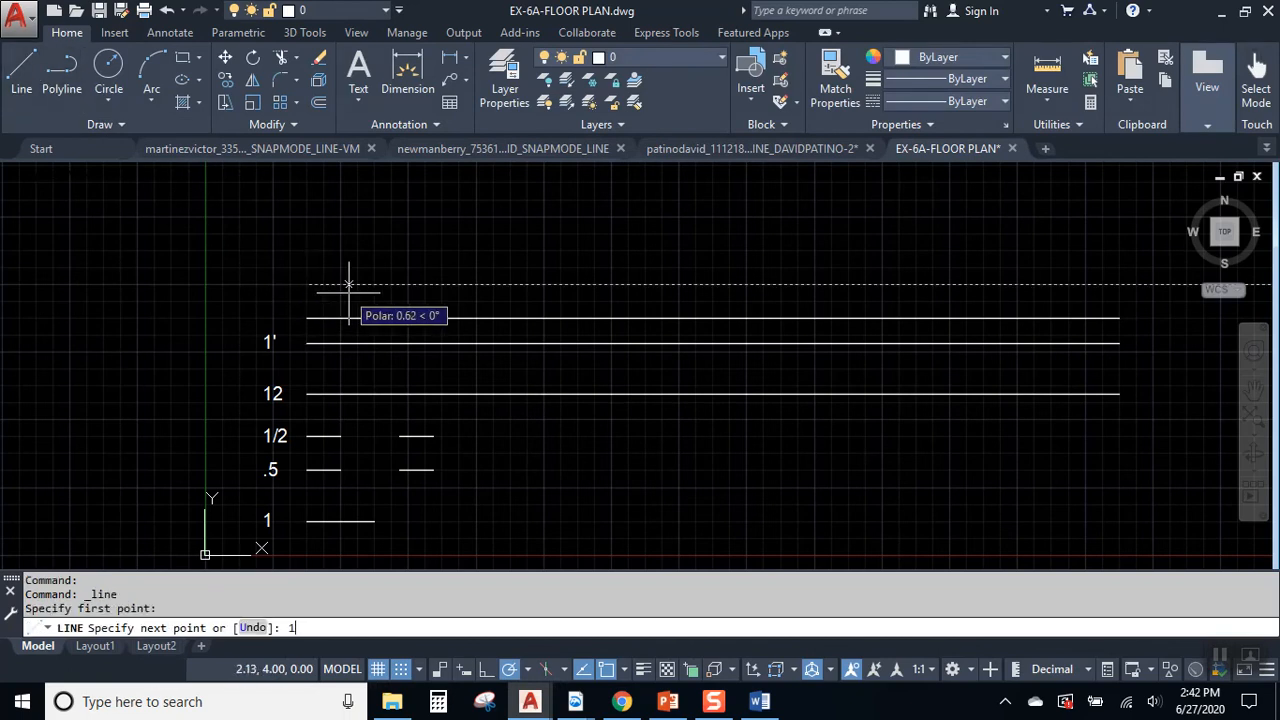
{"action": "type", "text": "1'"}
{"action": "key", "text": "Return"}
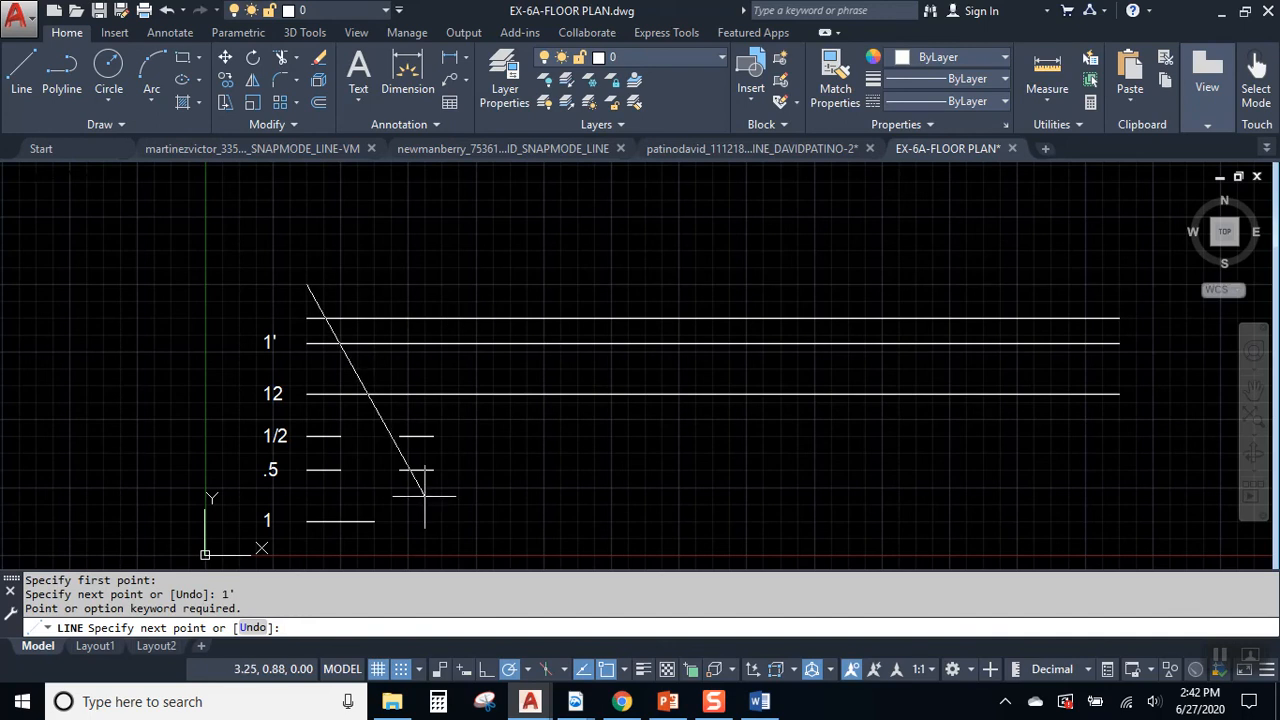
{"action": "key", "text": "Escape"}
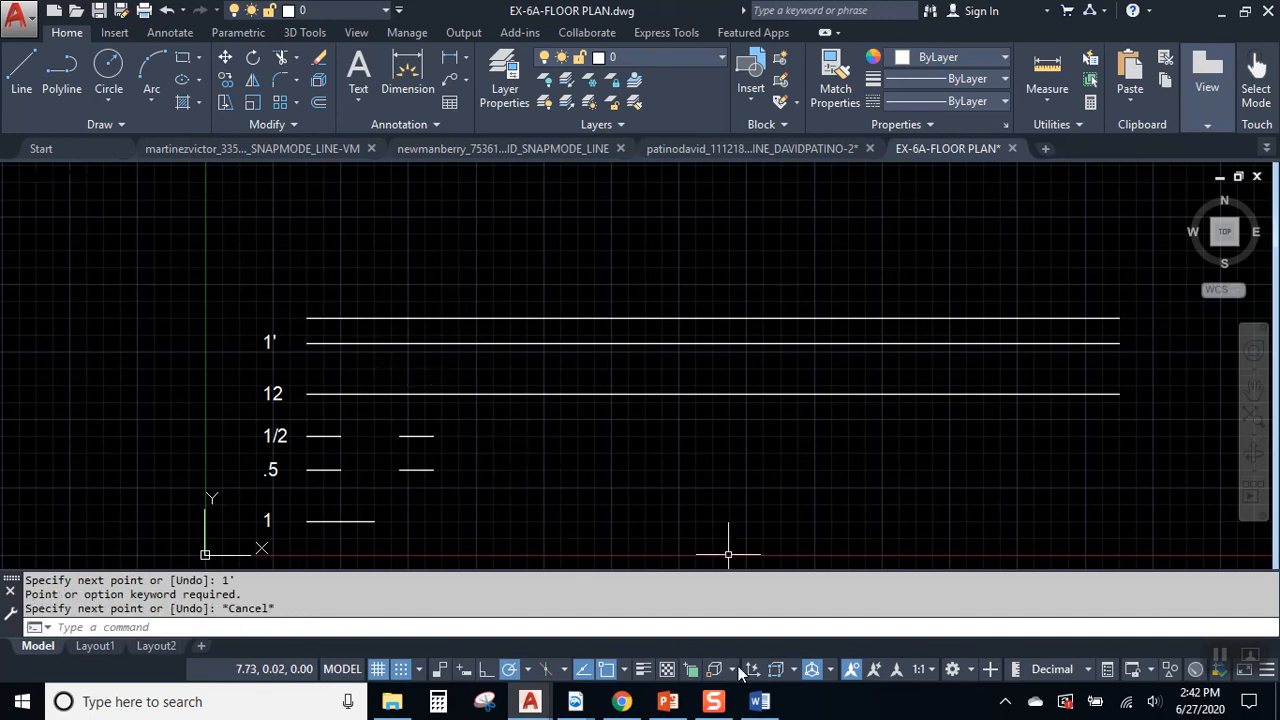
Switch to the PowerPoint presentation and highlight in turn the two statements on the UNITS slide about AutoCAD's output format and input understanding.
{"action": "left_click", "coordinate": [669, 704]}
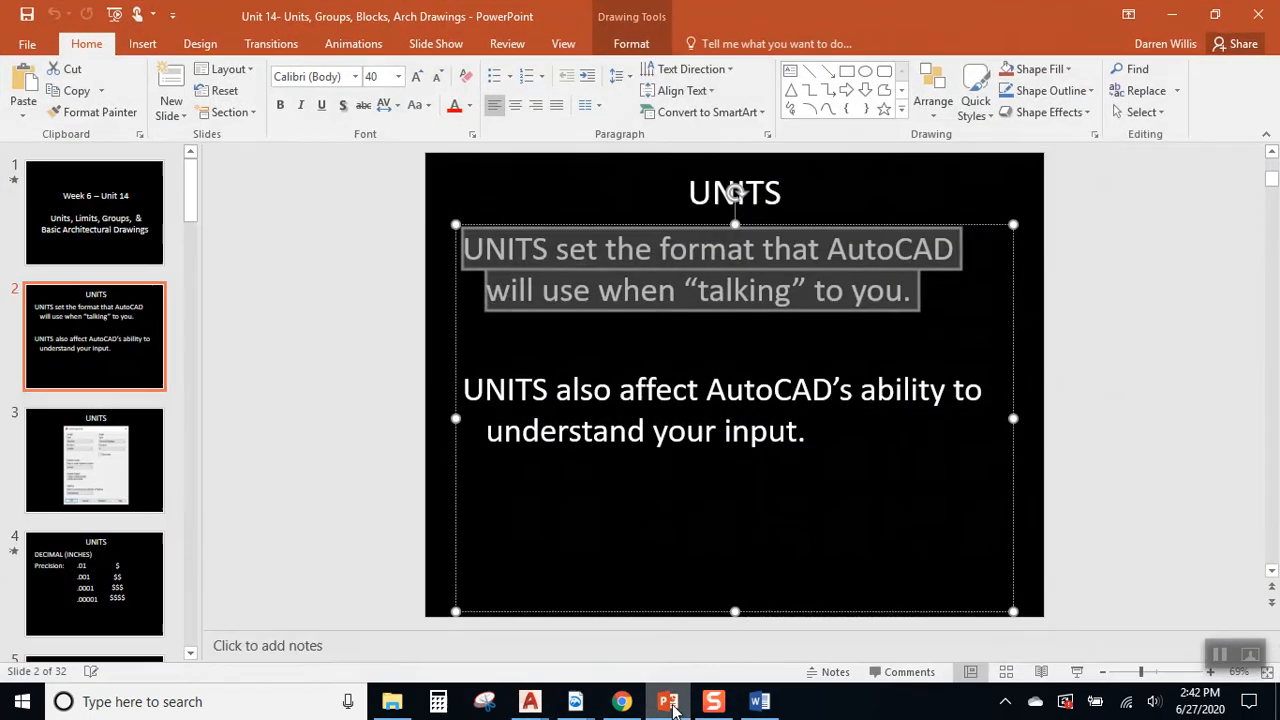
{"action": "left_click", "coordinate": [579, 362]}
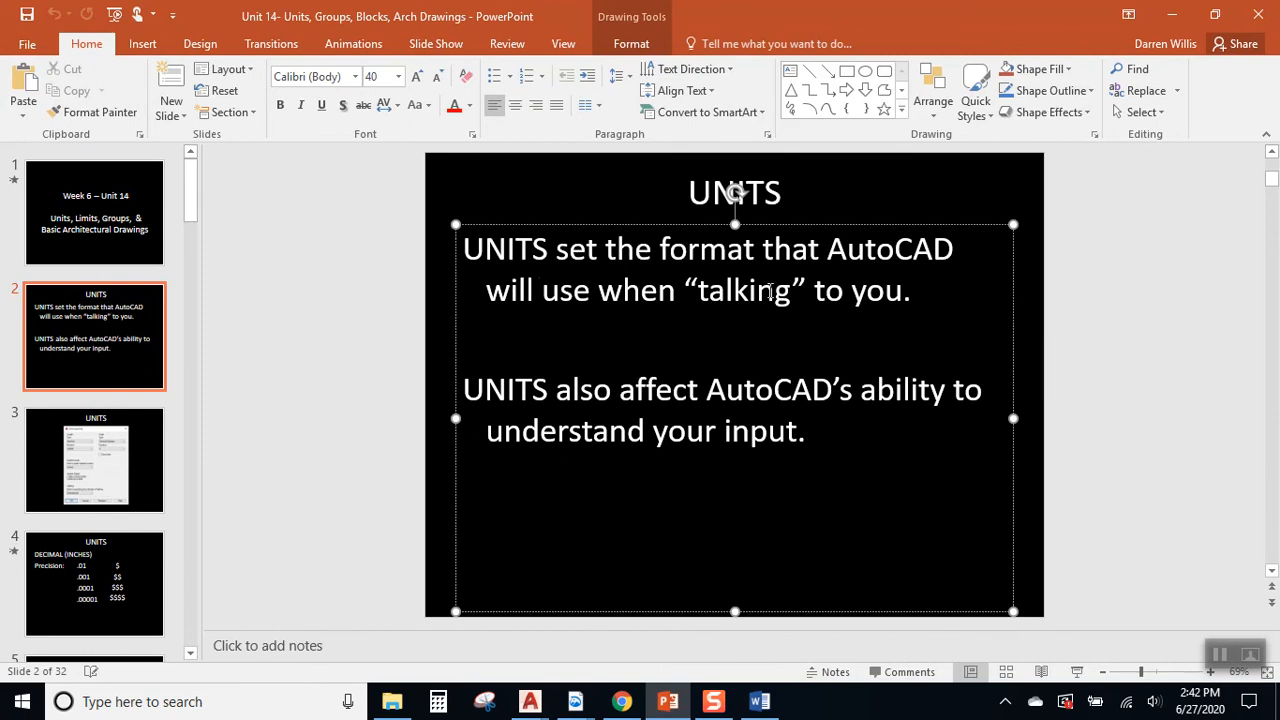
{"action": "left_click_drag", "start_coordinate": [912, 292], "coordinate": [450, 243]}
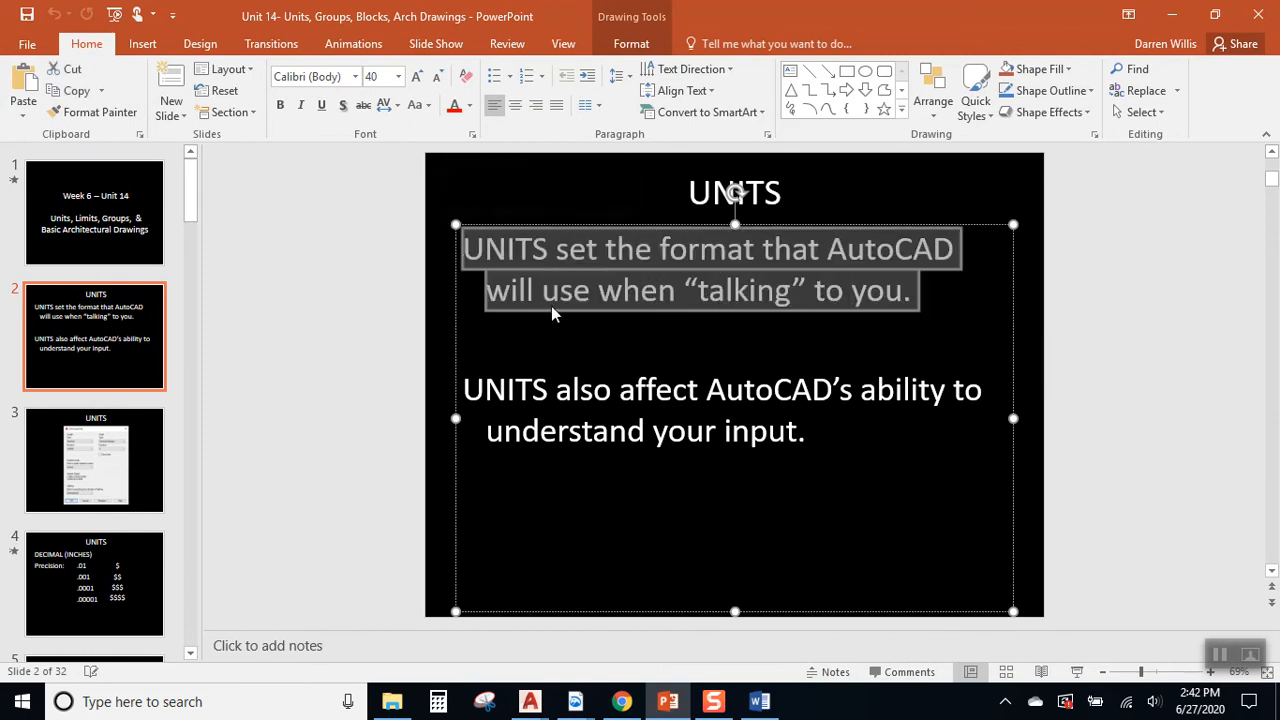
{"action": "left_click", "coordinate": [681, 400]}
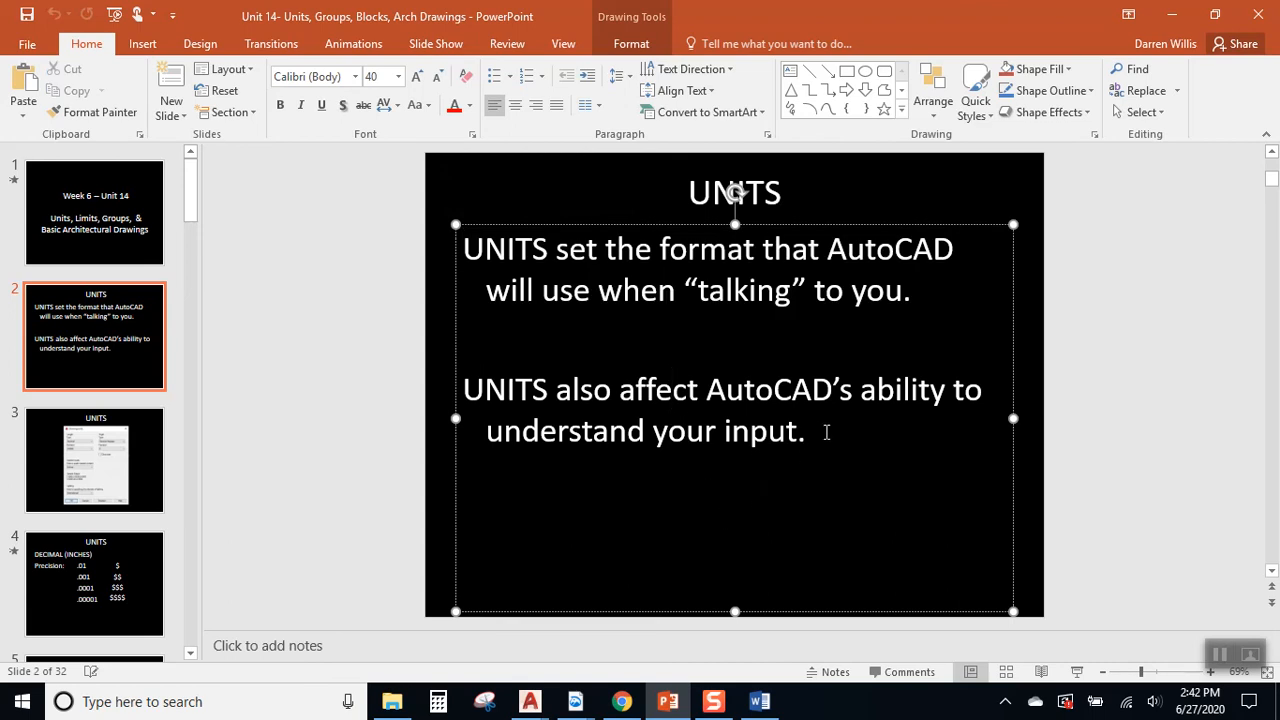
{"action": "left_click_drag", "start_coordinate": [811, 430], "coordinate": [460, 386]}
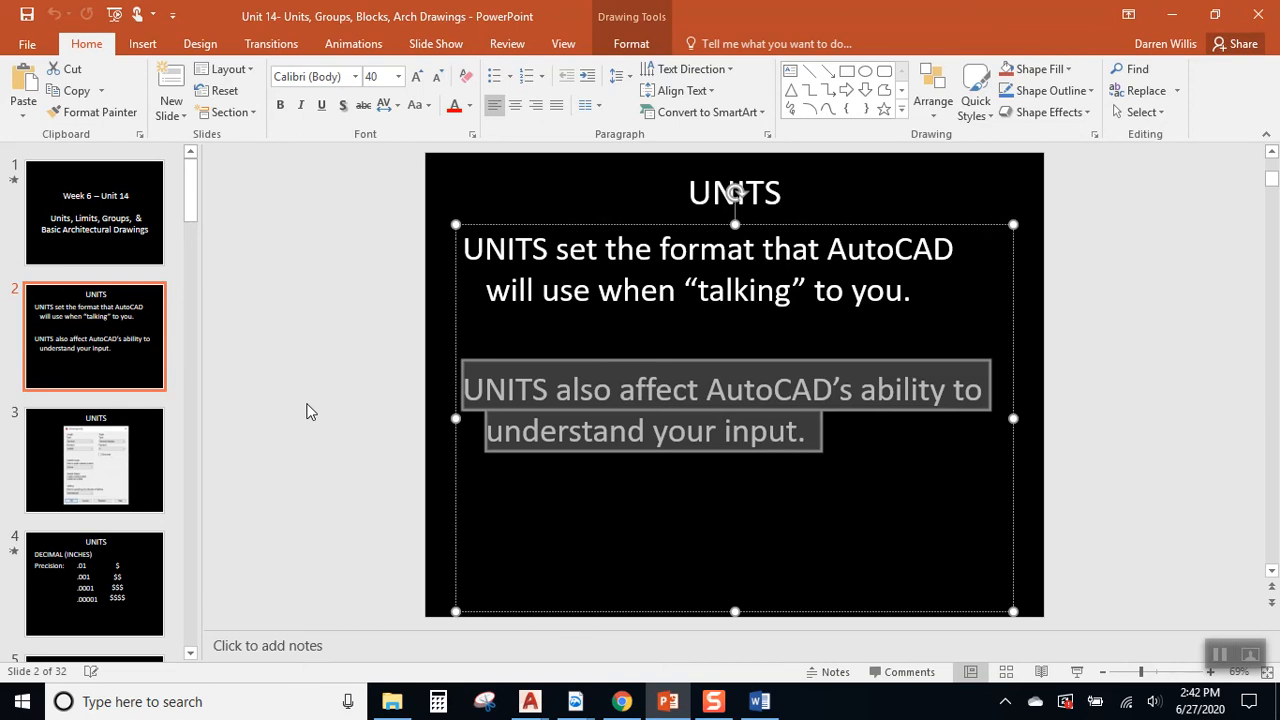
{"action": "left_click", "coordinate": [274, 381]}
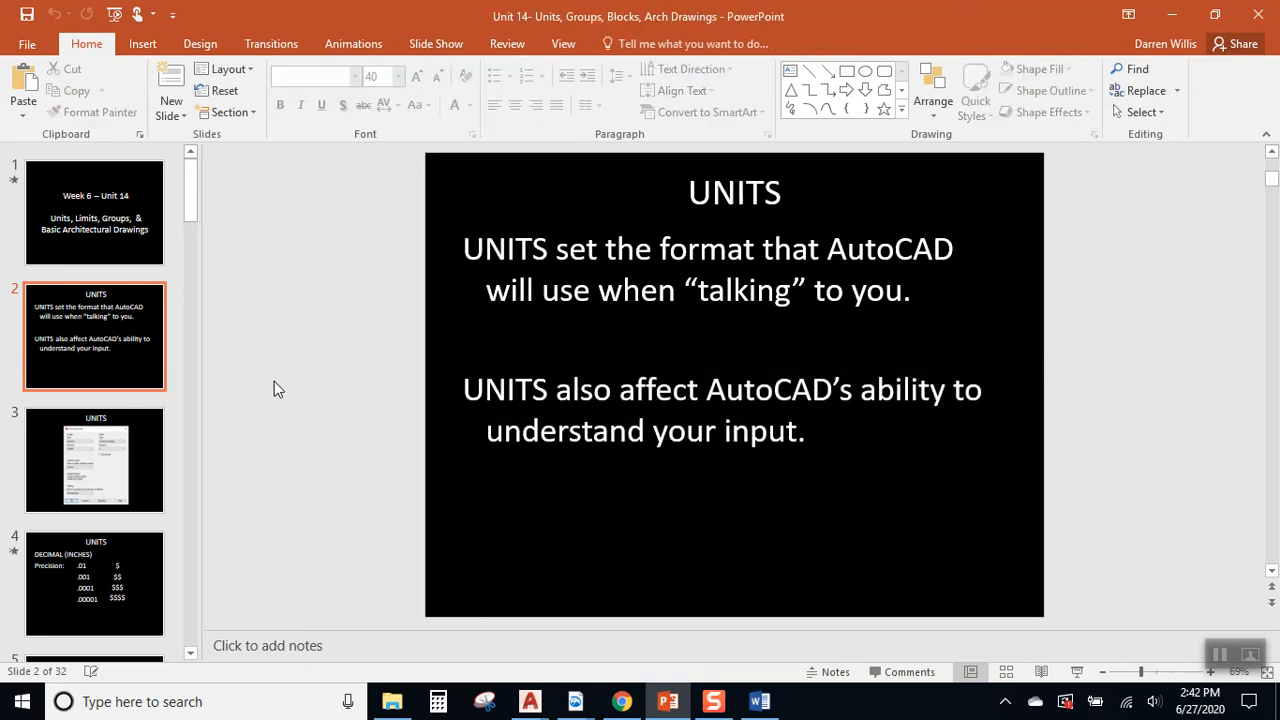
Start the slide show from the current UNITS slide and advance to the slide picturing the Drawing Units dialog.
{"action": "left_click", "coordinate": [440, 44]}
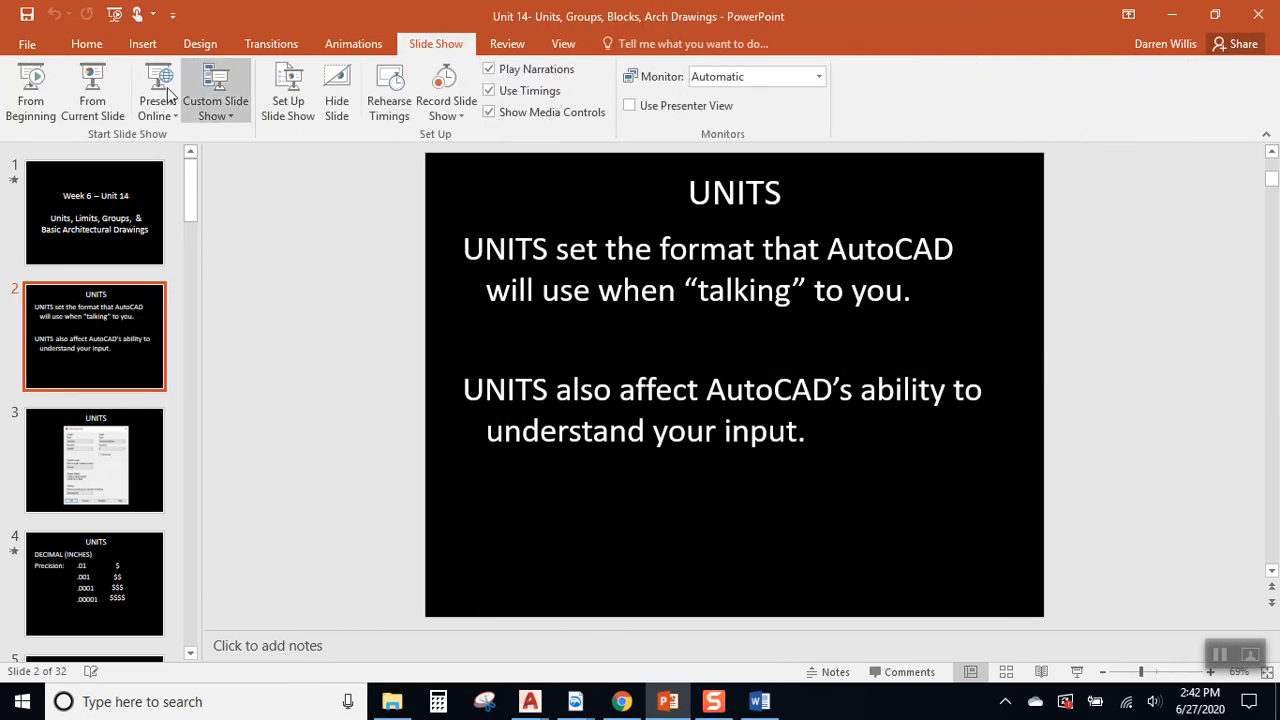
{"action": "left_click", "coordinate": [106, 100]}
{"action": "key", "text": "Right"}
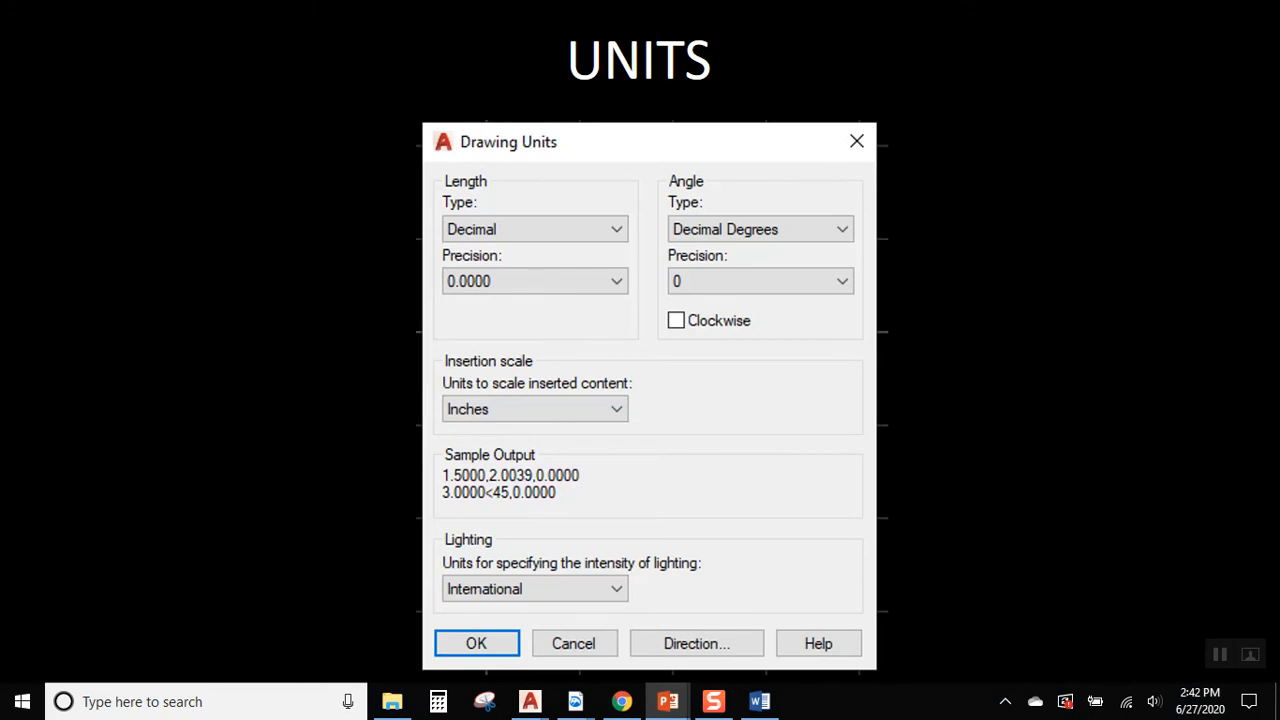
Point out the length and angle types, precisions and insertion scale on the Drawing Units slide, and advance to the DECIMAL (INCHES) slide.
{"action": "left_click", "coordinate": [482, 235]}
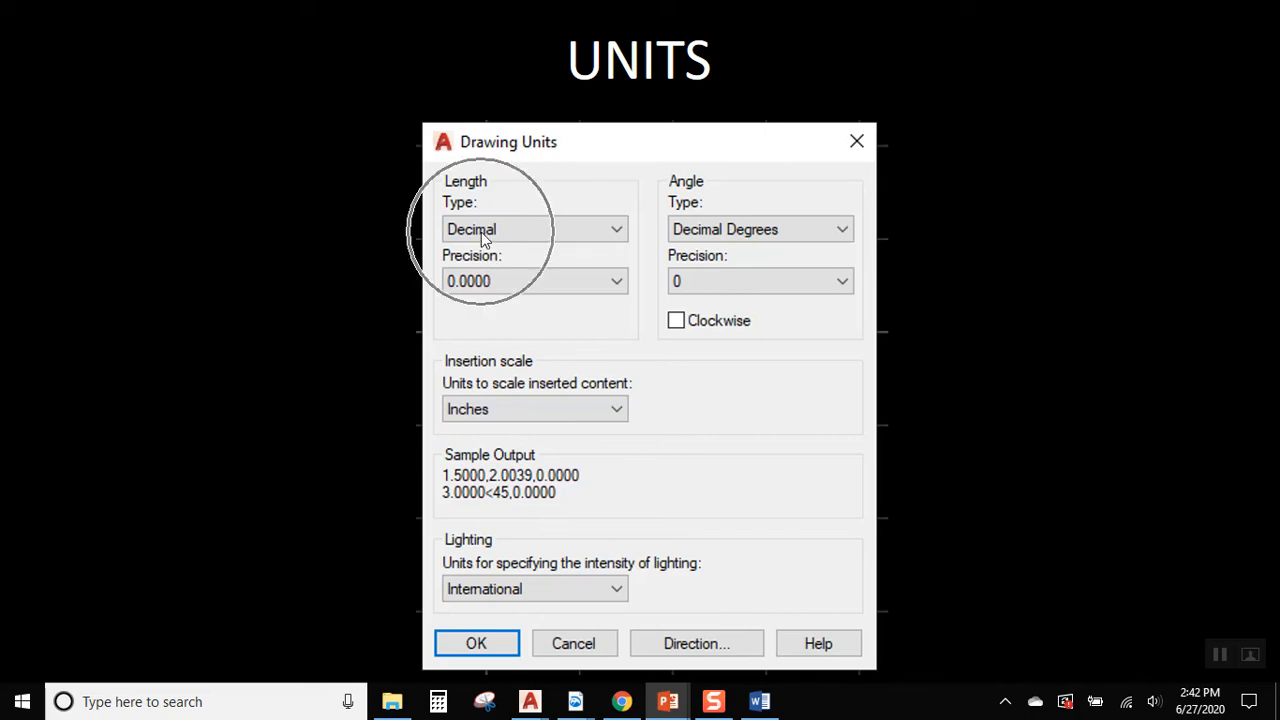
{"action": "left_click", "coordinate": [489, 283]}
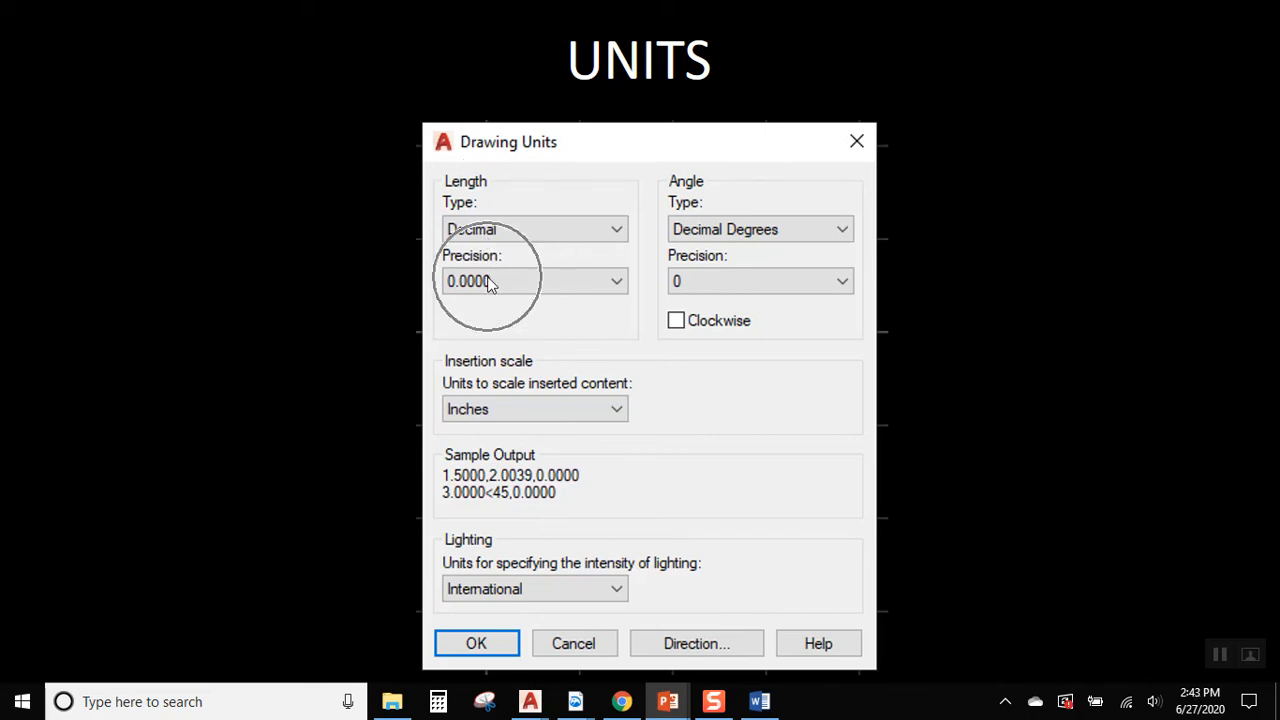
{"action": "left_click", "coordinate": [746, 228]}
{"action": "left_click", "coordinate": [730, 282]}
{"action": "left_click", "coordinate": [508, 384]}
{"action": "key", "text": "Right"}
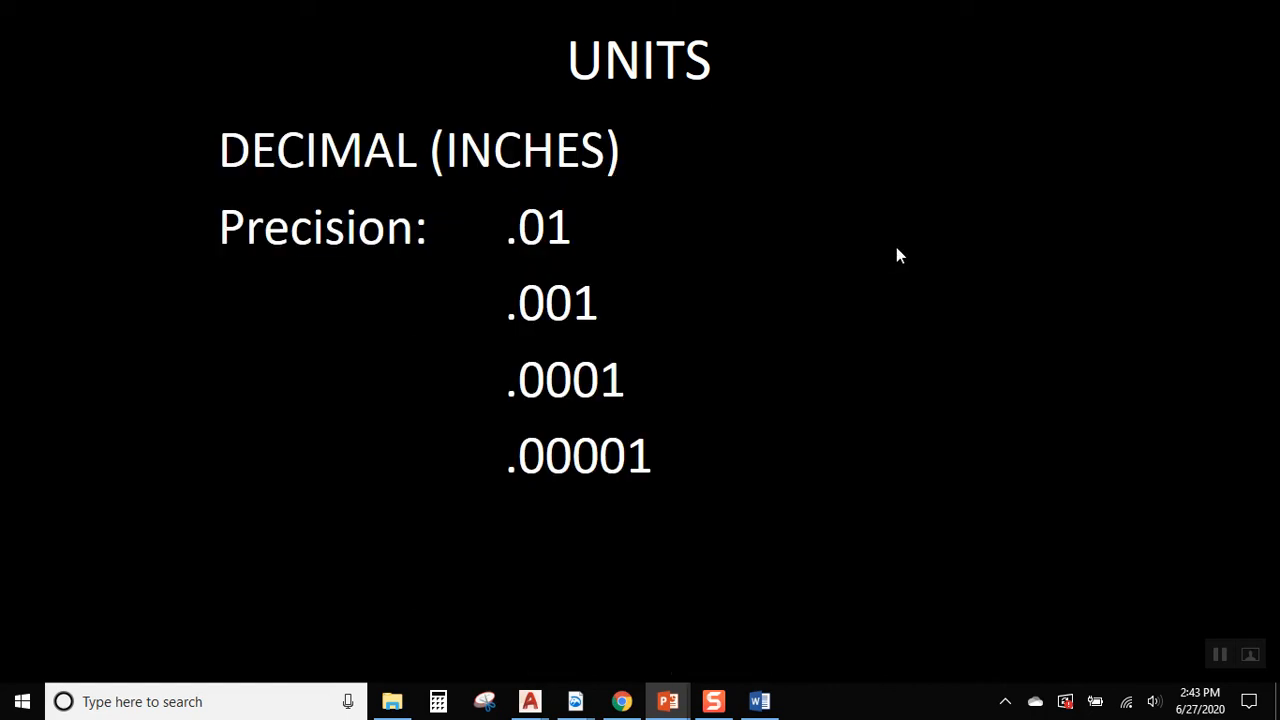